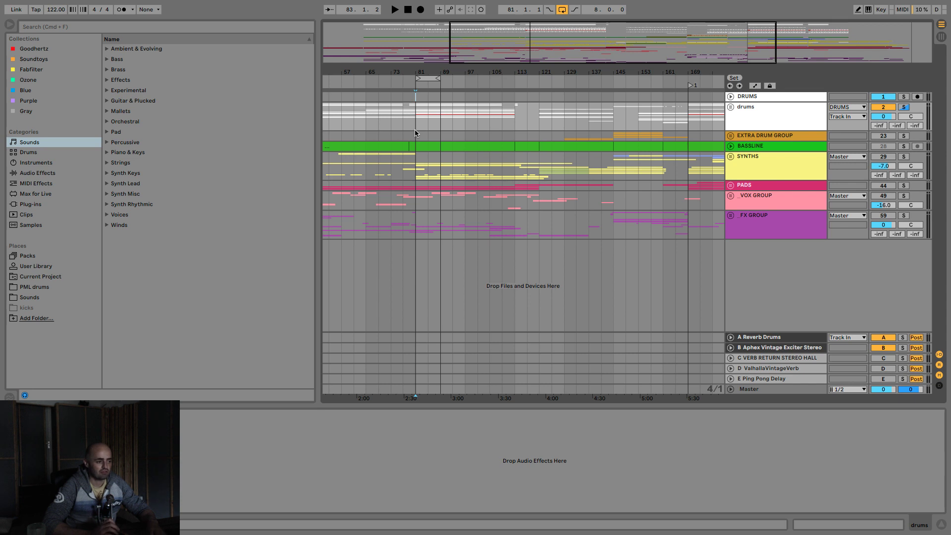
# - Audition the soloed drums group from bar 81, take it out of solo and resume playback
pyautogui.click(771, 127)
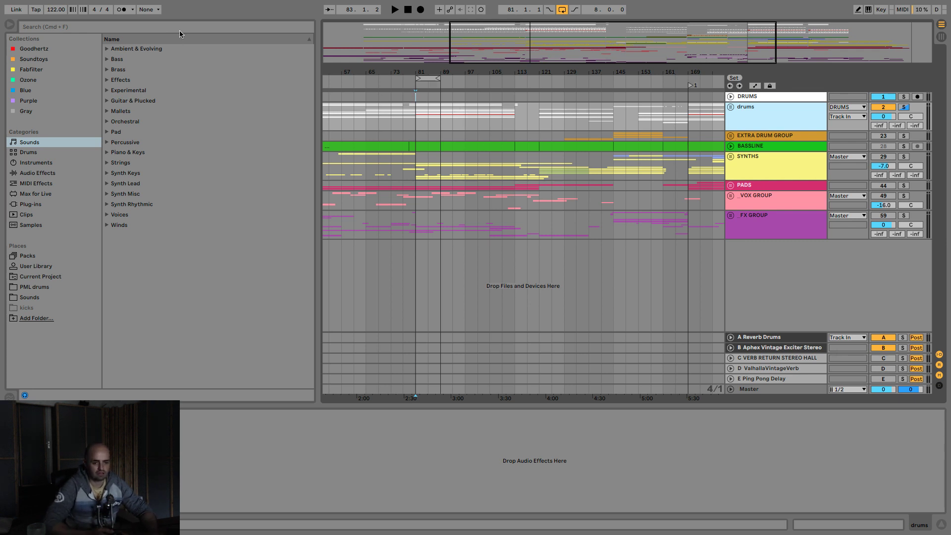
pyautogui.press('space')
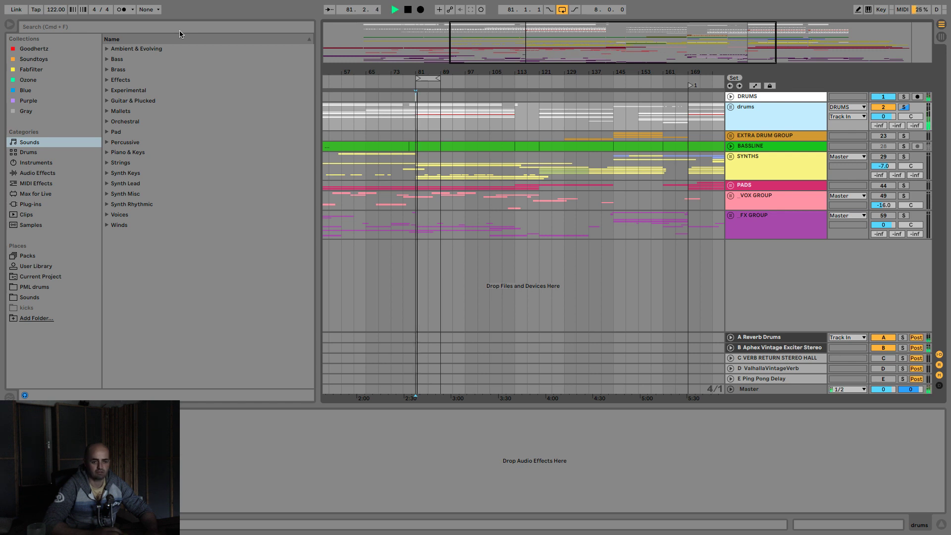
pyautogui.click(904, 108)
pyautogui.click(781, 122)
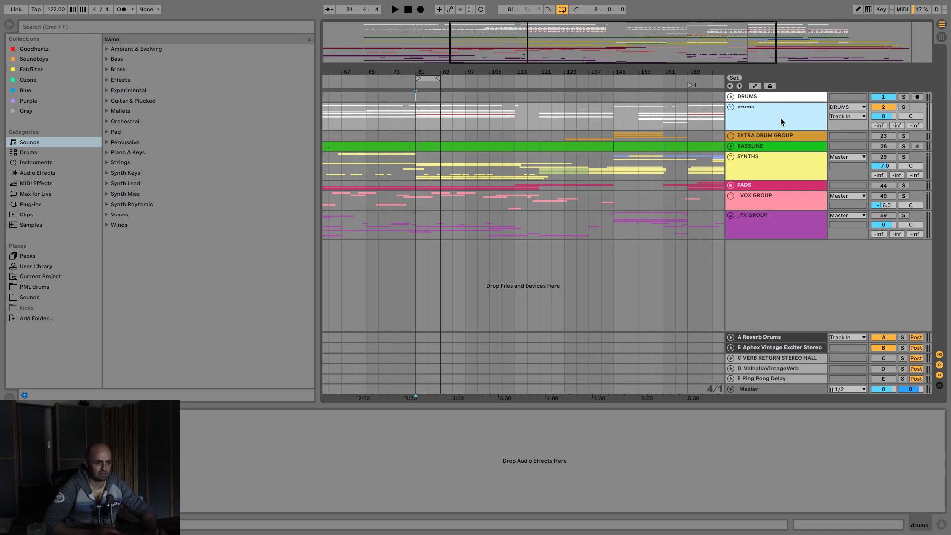
pyautogui.press('space')
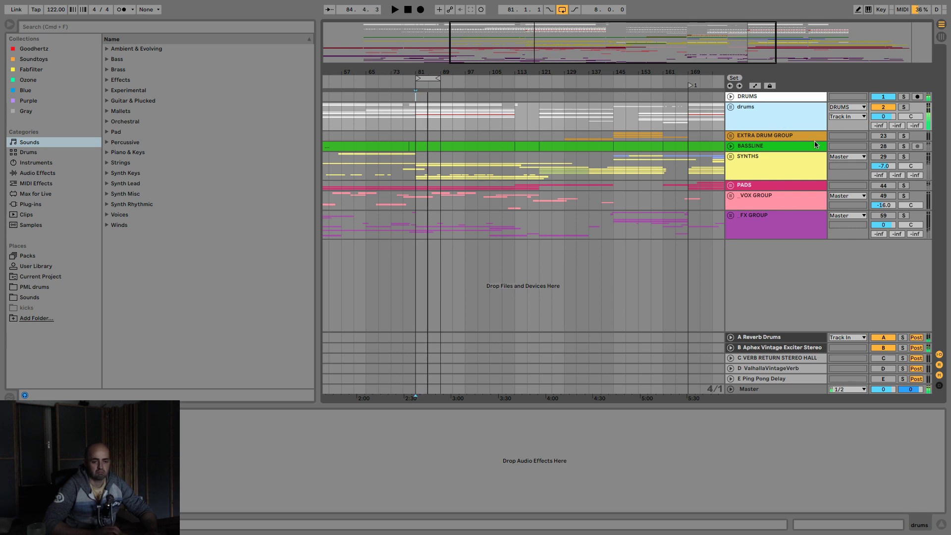
# - Activate the BASSLINE track and the SYNTHS group and play them together with the drums
pyautogui.click(880, 147)
pyautogui.click(886, 157)
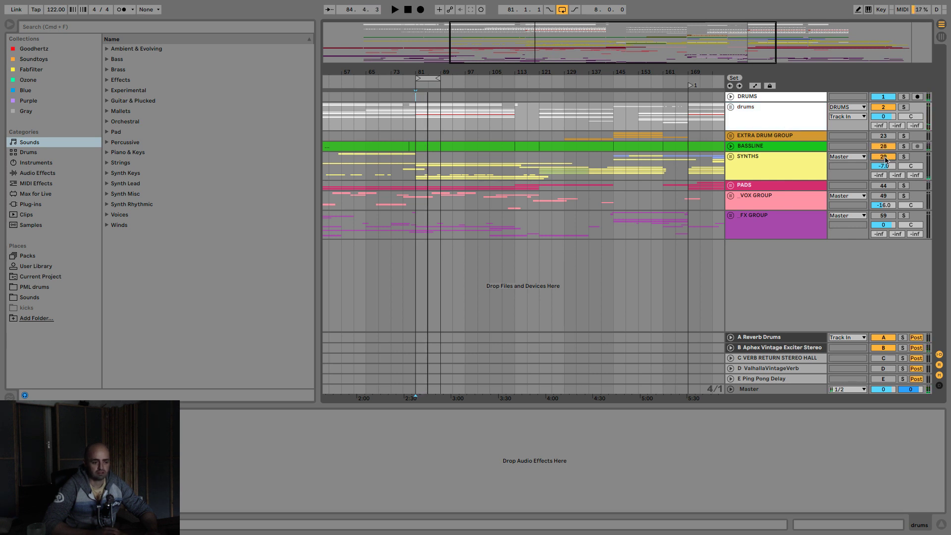
pyautogui.press('space')
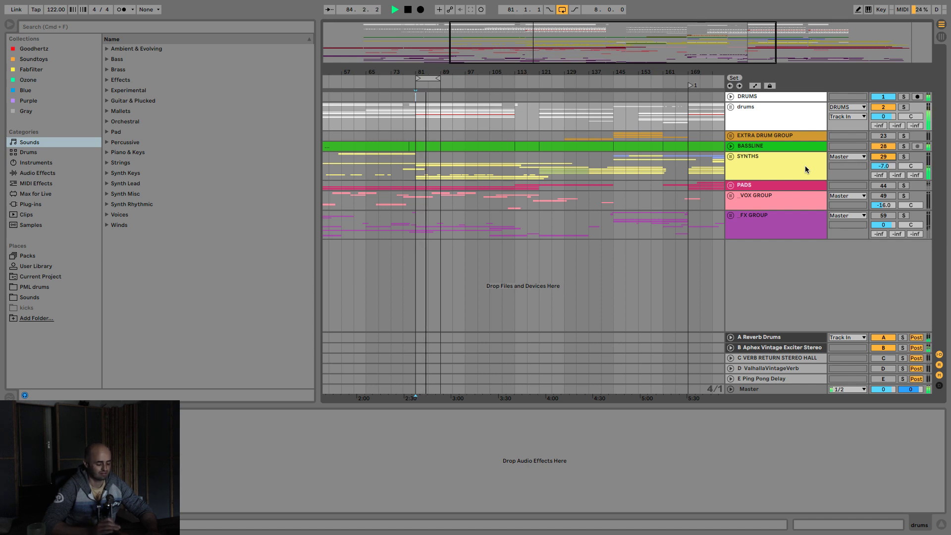
# - Unfold the drums group and compare the loop with the 16th group muted and active
pyautogui.click(731, 106)
pyautogui.scroll(-2, 802, 149)
pyautogui.scroll(-1, 804, 151)
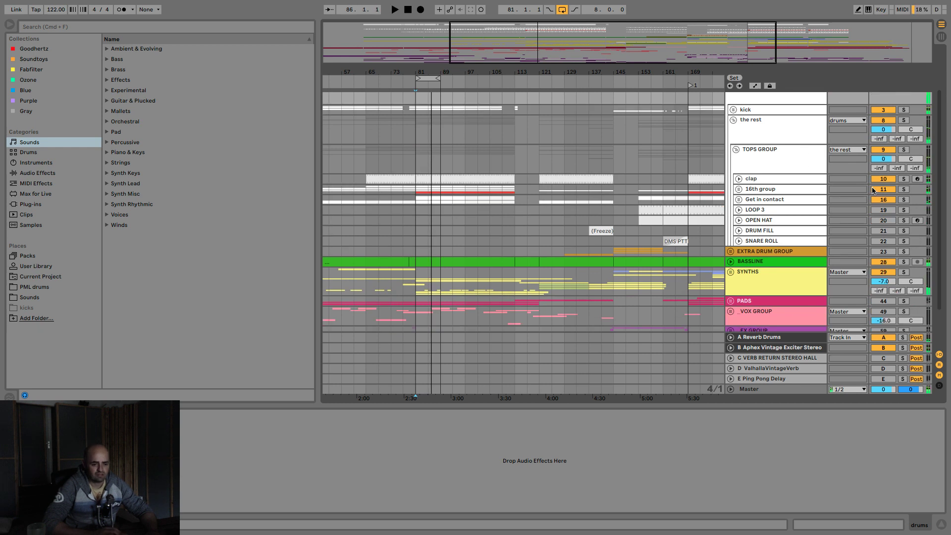
pyautogui.click(885, 189)
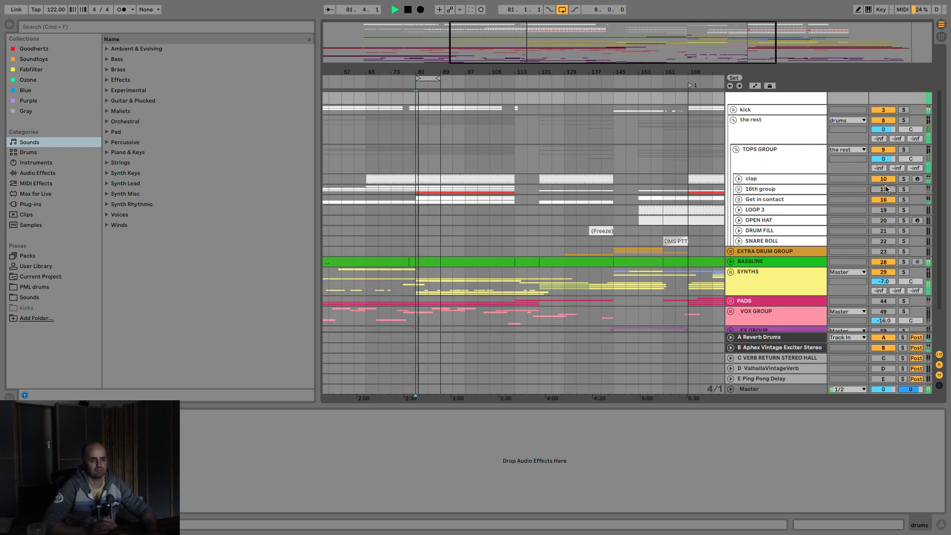
pyautogui.click(885, 189)
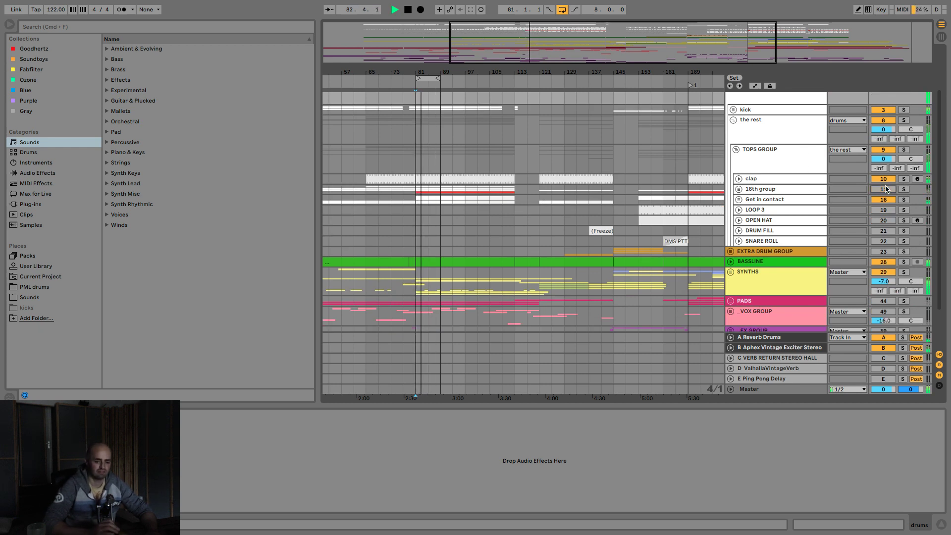
# - In the 16th group's LFOTool, lower the starting point of the LFO curve to near the bottom, checking it during playback
pyautogui.click(754, 191)
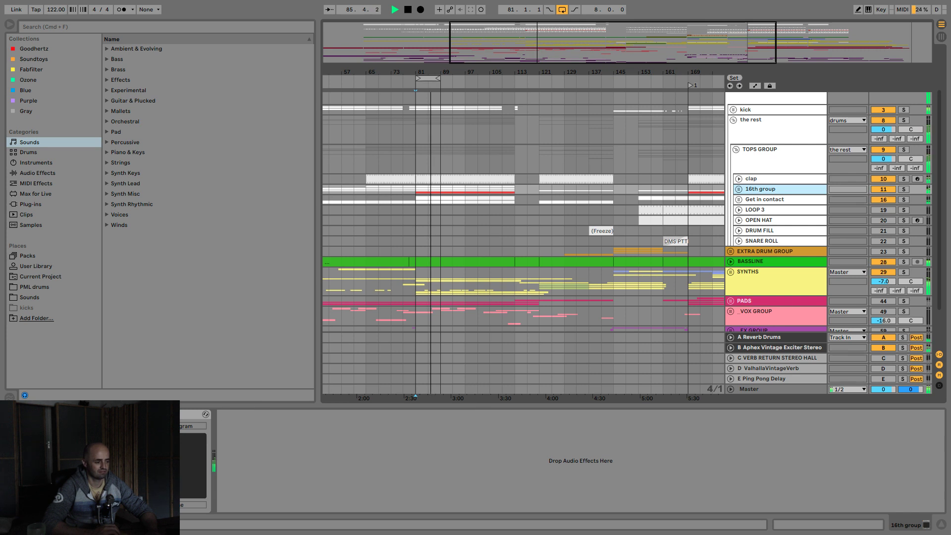
pyautogui.click(135, 414)
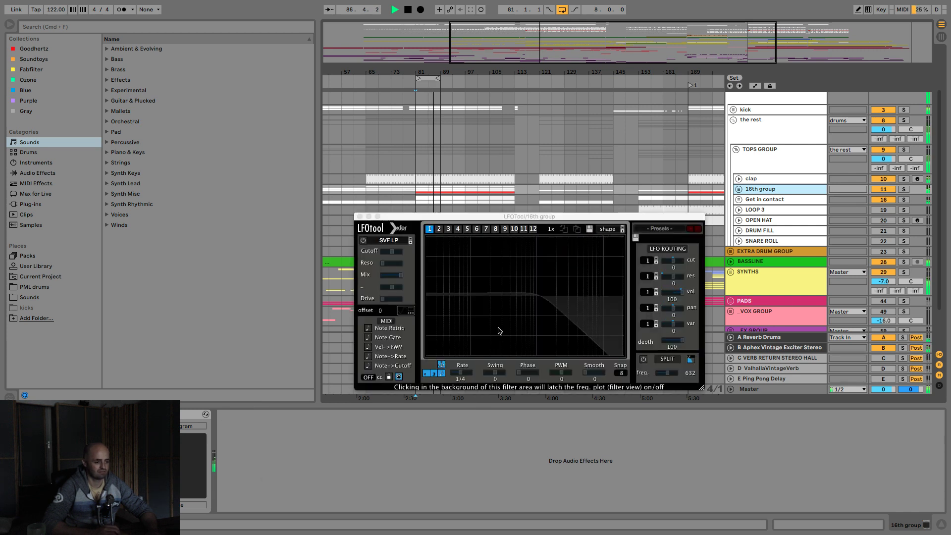
pyautogui.press('space')
pyautogui.click(493, 344)
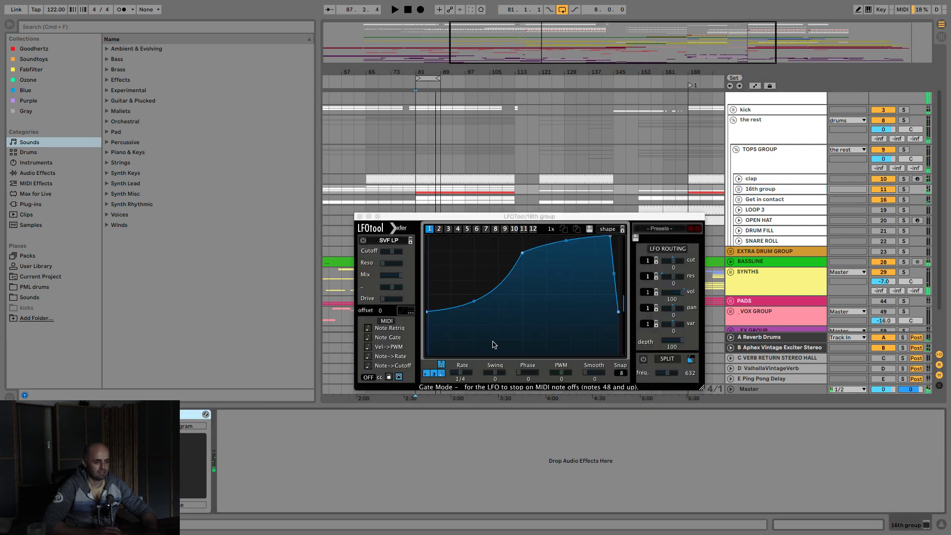
pyautogui.moveTo(427, 312); pyautogui.dragTo(425, 364)
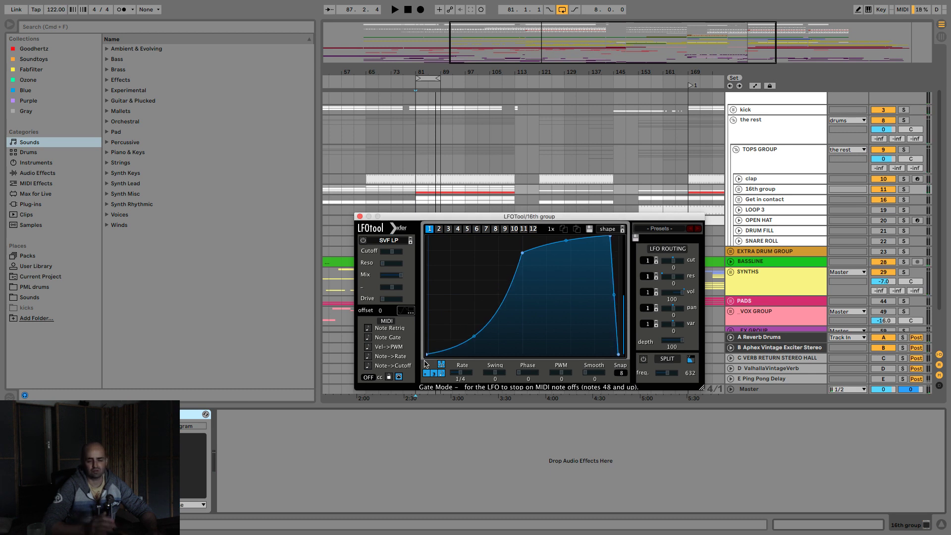
pyautogui.press('space')
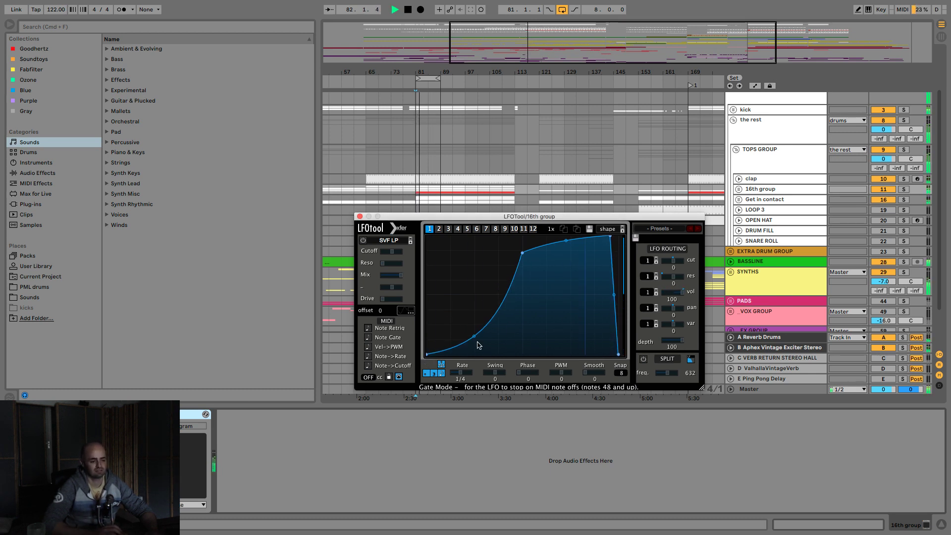
pyautogui.moveTo(426, 354); pyautogui.dragTo(426, 342)
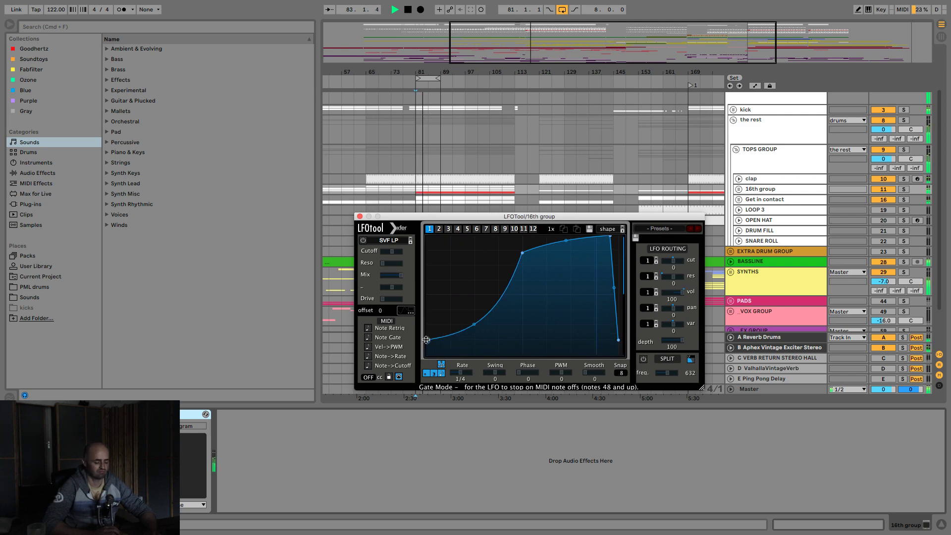
pyautogui.press('space')
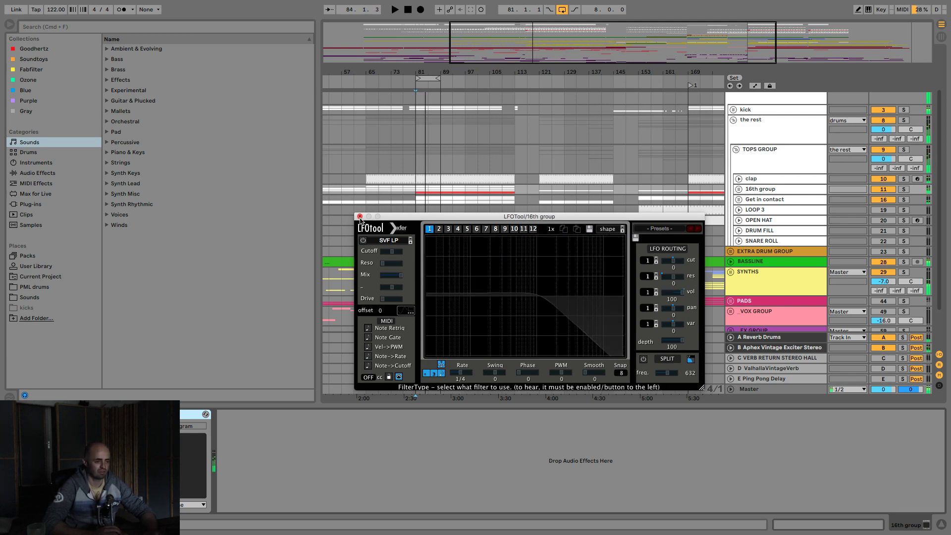
pyautogui.click(360, 216)
# - Fold the TOPS GROUP and the rest group inside the drums group
pyautogui.click(736, 152)
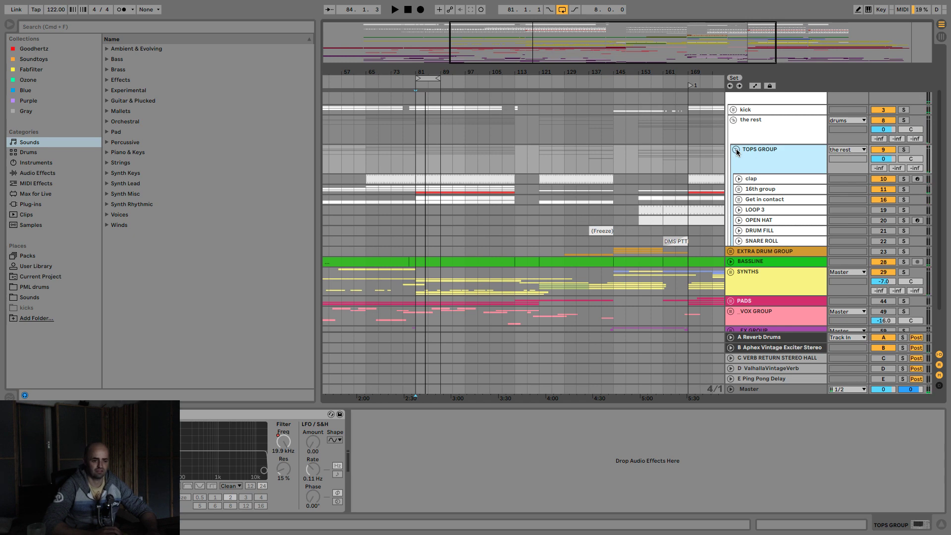
pyautogui.click(736, 148)
pyautogui.click(733, 119)
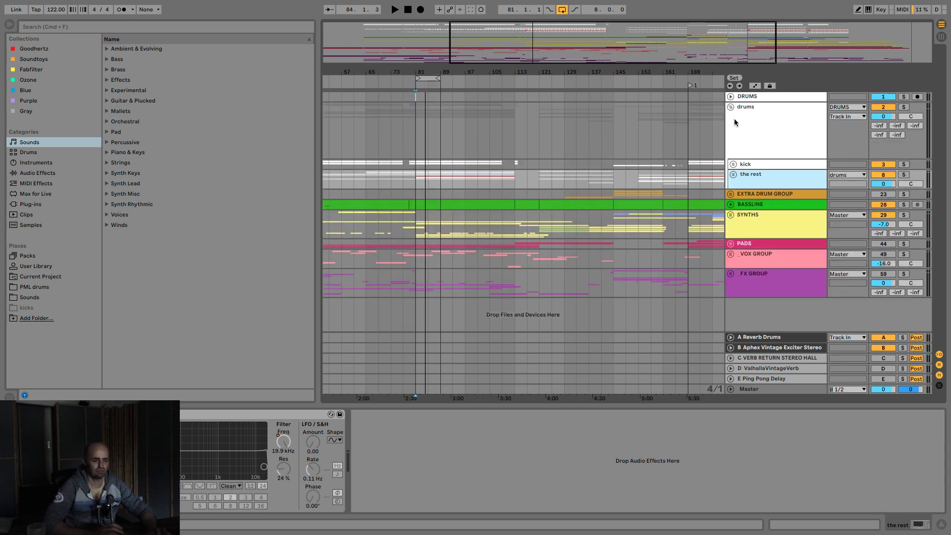
# - Deactivate the SYNTHS group and listen to the BASSLINE track with the drums
pyautogui.click(748, 205)
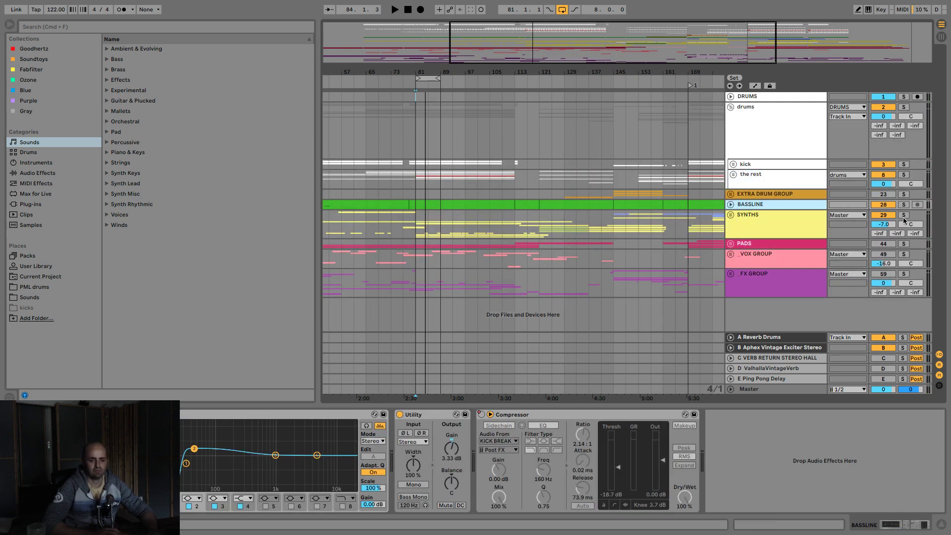
pyautogui.click(885, 217)
pyautogui.press('space')
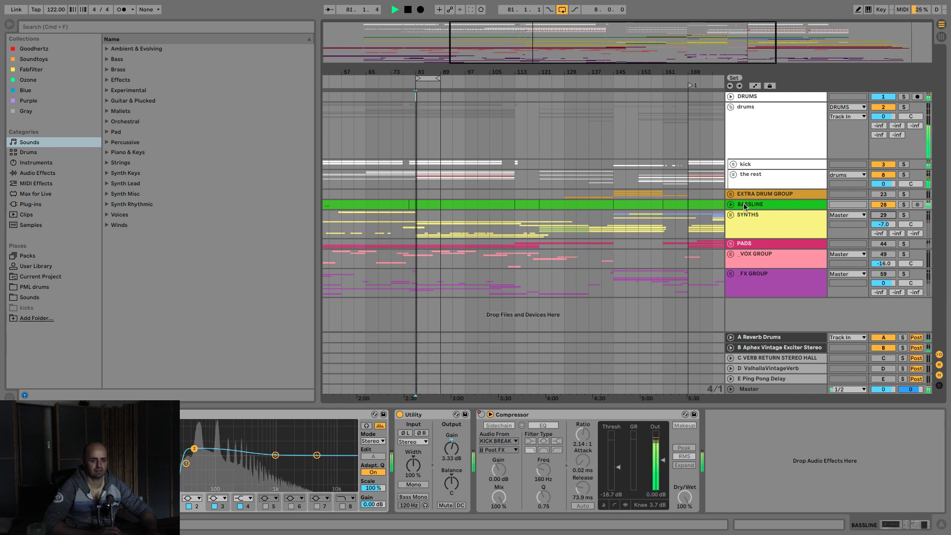
pyautogui.click(744, 205)
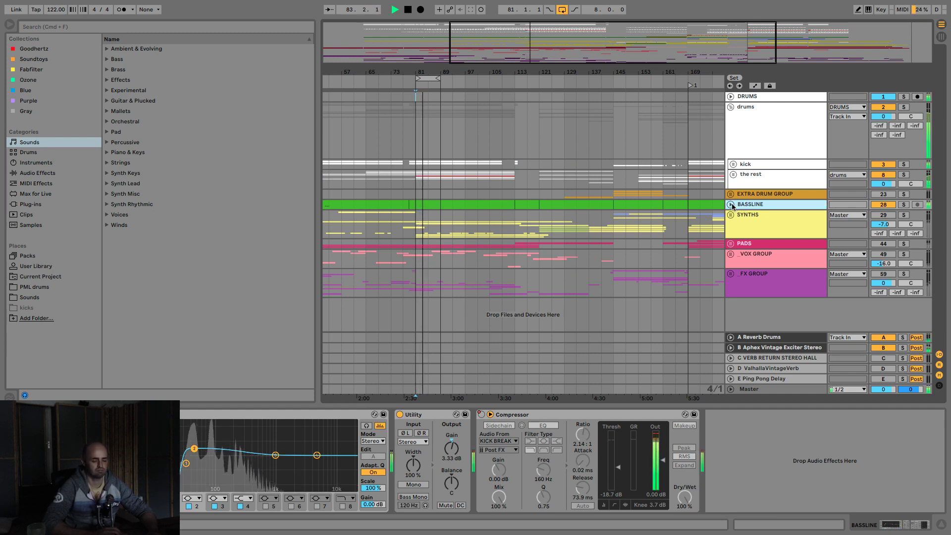
# - Reactivate the SYNTHS group, mute the BASSLINE track and play the synths with the drums
pyautogui.click(883, 214)
pyautogui.press('space')
pyautogui.click(750, 221)
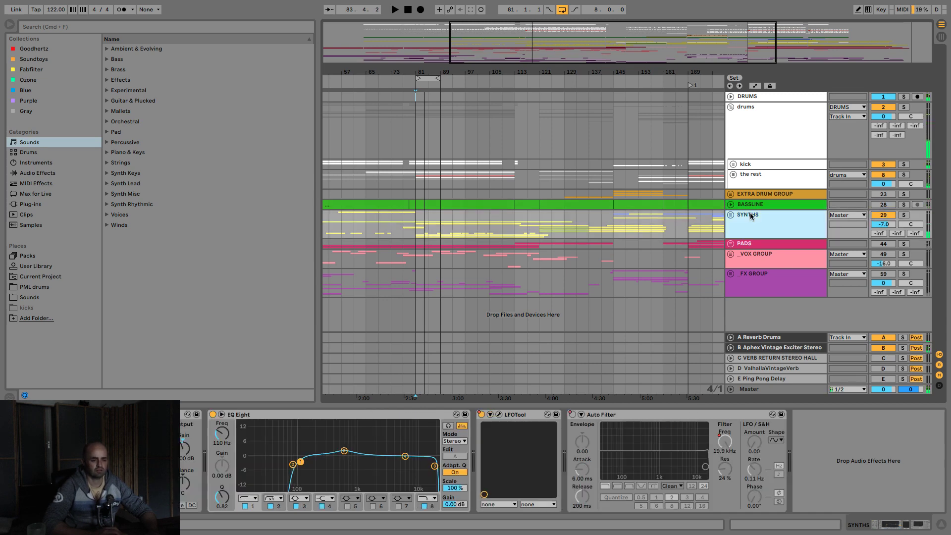
pyautogui.press('space')
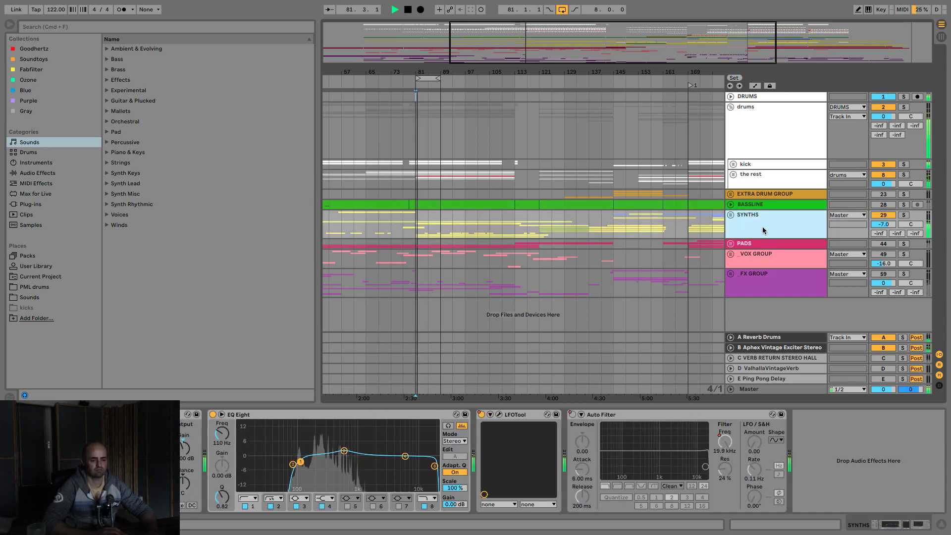
# - Unfold the SYNTHS group and turn off bands 2, 3 and 4 in the EQ Eight of the RHODES 1 track
pyautogui.click(731, 215)
pyautogui.press('space')
pyautogui.scroll(-3, 777, 224)
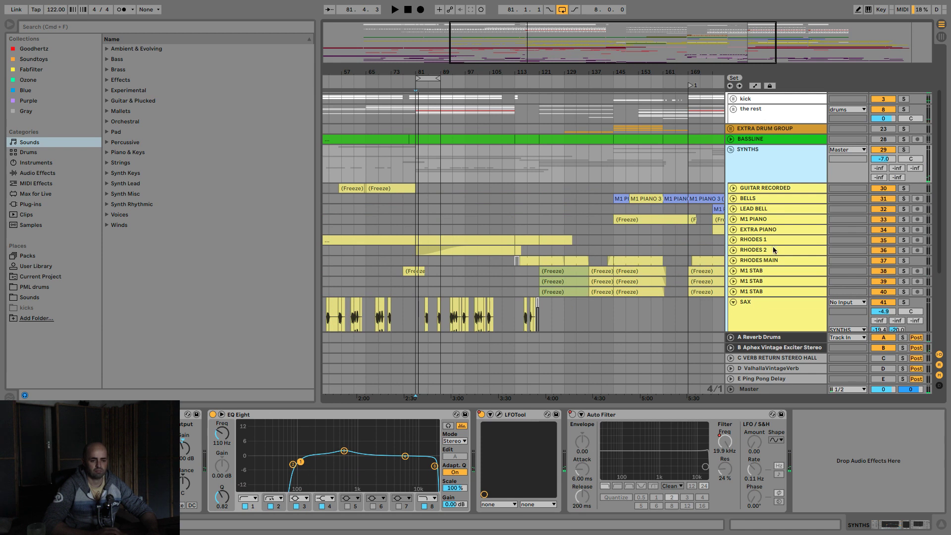
pyautogui.click(774, 240)
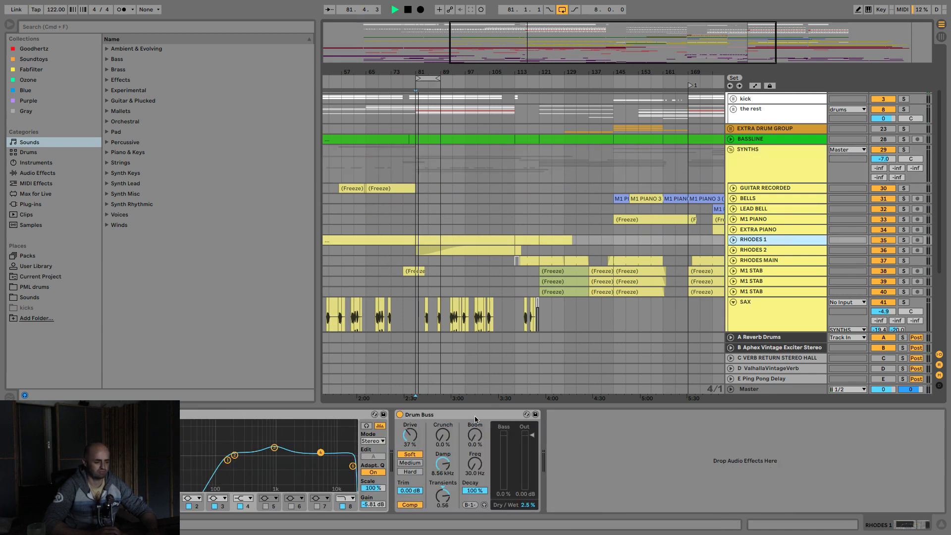
pyautogui.press('space')
pyautogui.click(192, 507)
pyautogui.click(216, 506)
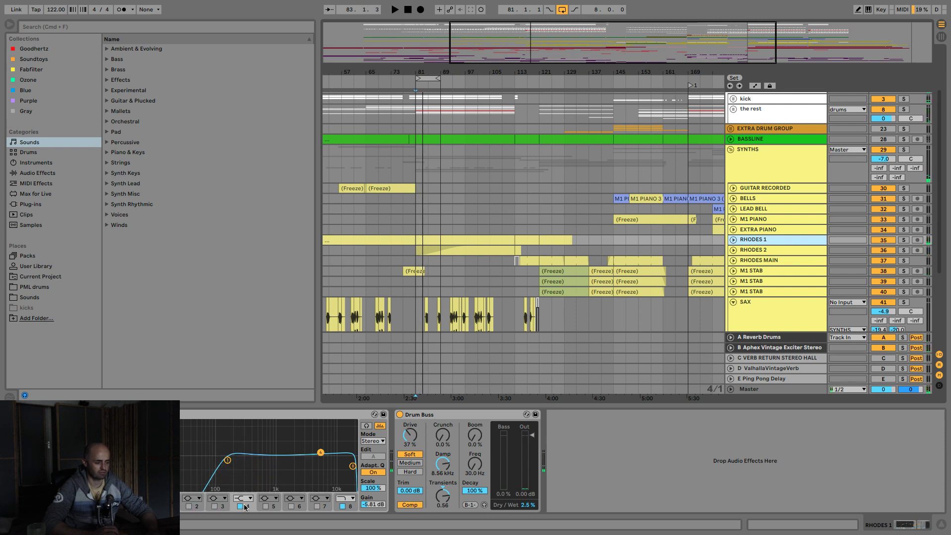
pyautogui.click(242, 506)
# - Lower the RHODES 1 EQ's band 1 low cut to just below 100 Hz and turn off band 8
pyautogui.moveTo(227, 461); pyautogui.dragTo(207, 462)
pyautogui.press('space')
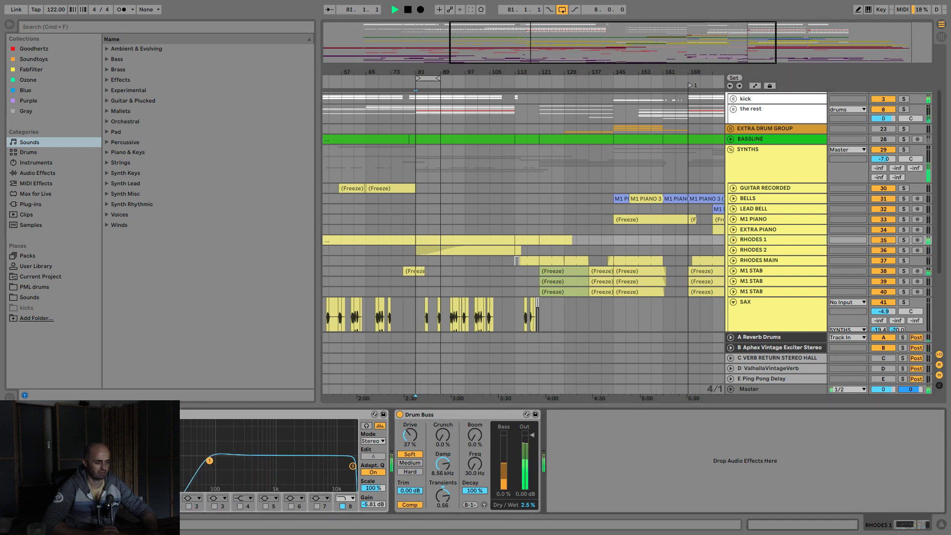
pyautogui.press('space')
pyautogui.click(343, 506)
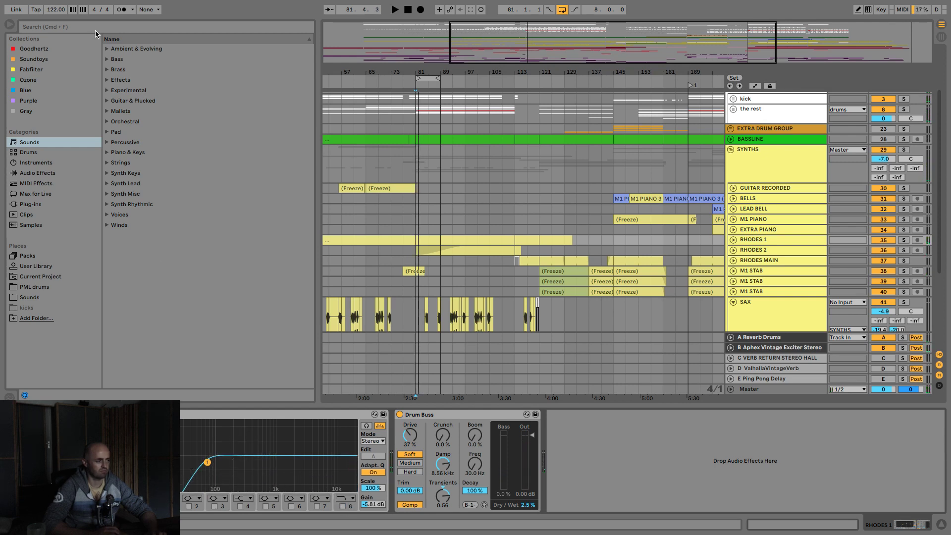
# - Add MicroShift from the Soundtoys collection after Drum Buss on the RHODES 1 track
pyautogui.click(98, 31)
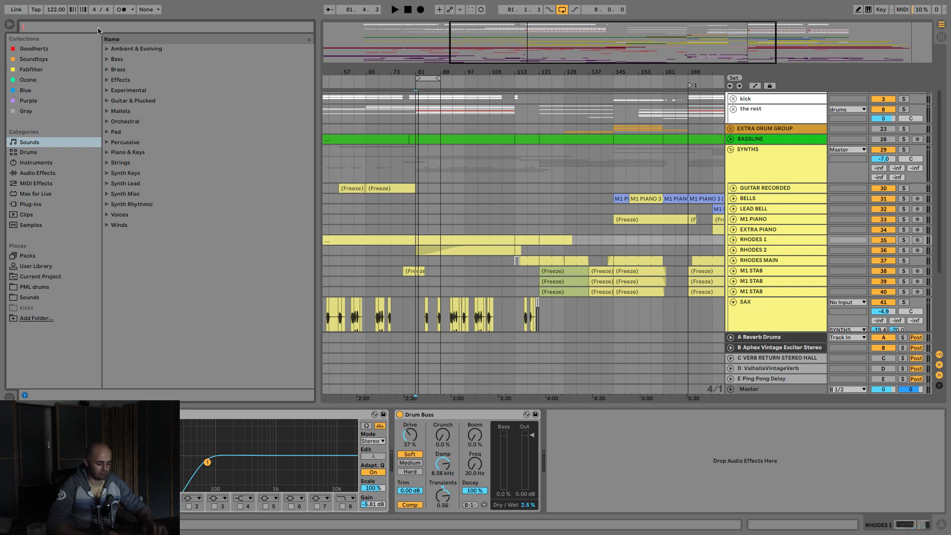
pyautogui.click(42, 59)
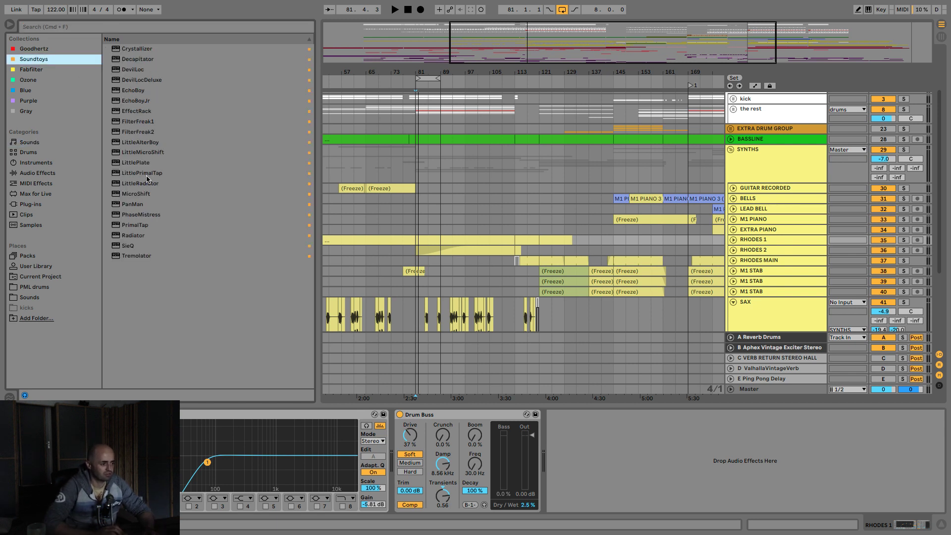
pyautogui.click(119, 195)
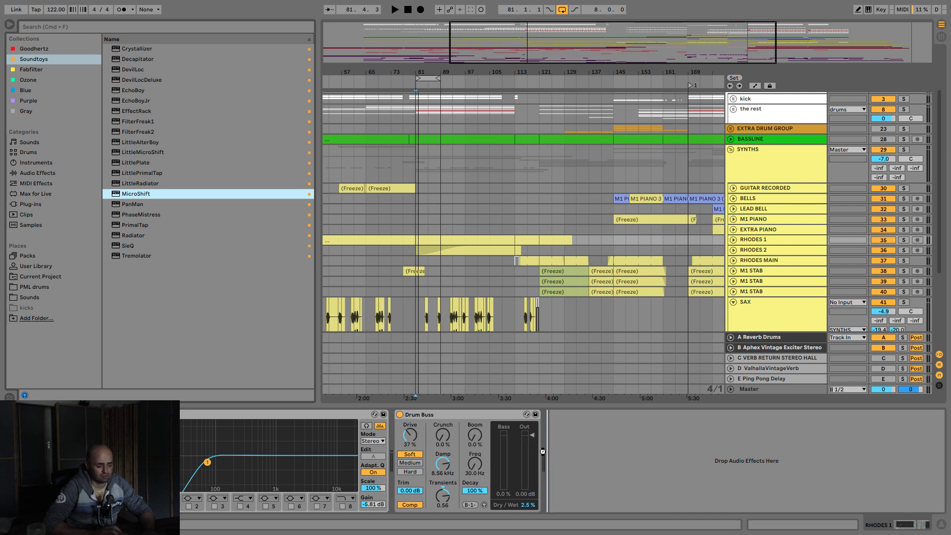
pyautogui.moveTo(592, 450); pyautogui.dragTo(604, 428)
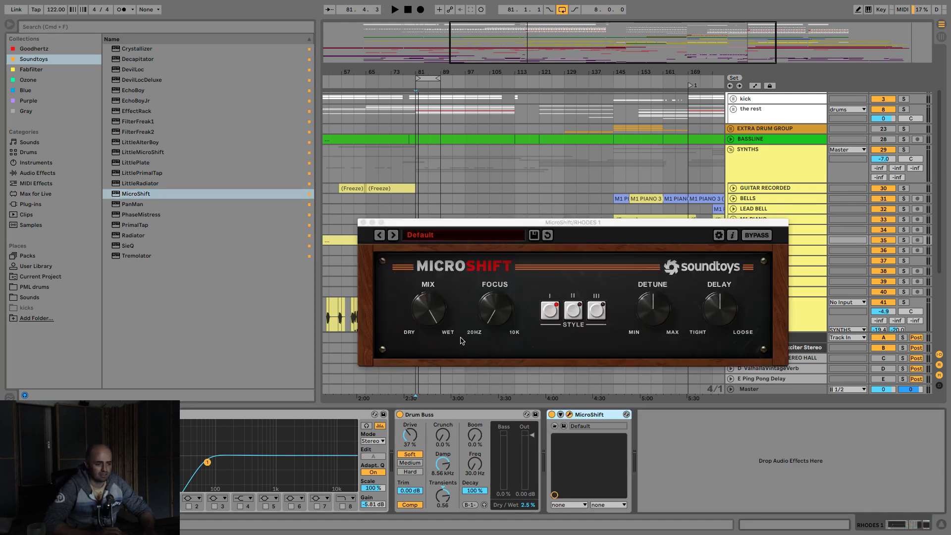
# - Set MicroShift's Mix to slightly below halfway, listen to it in the loop and close the plug-in window
pyautogui.moveTo(436, 320); pyautogui.dragTo(439, 340)
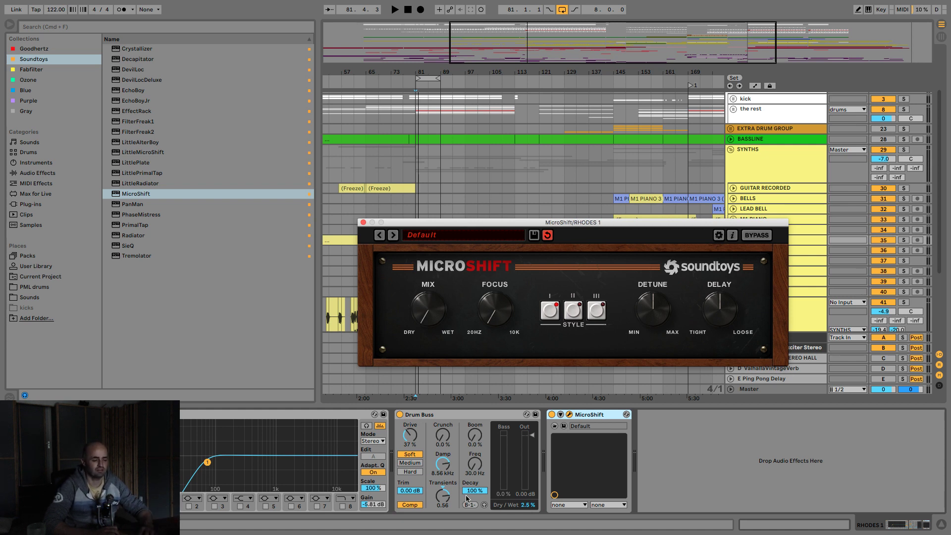
pyautogui.press('space')
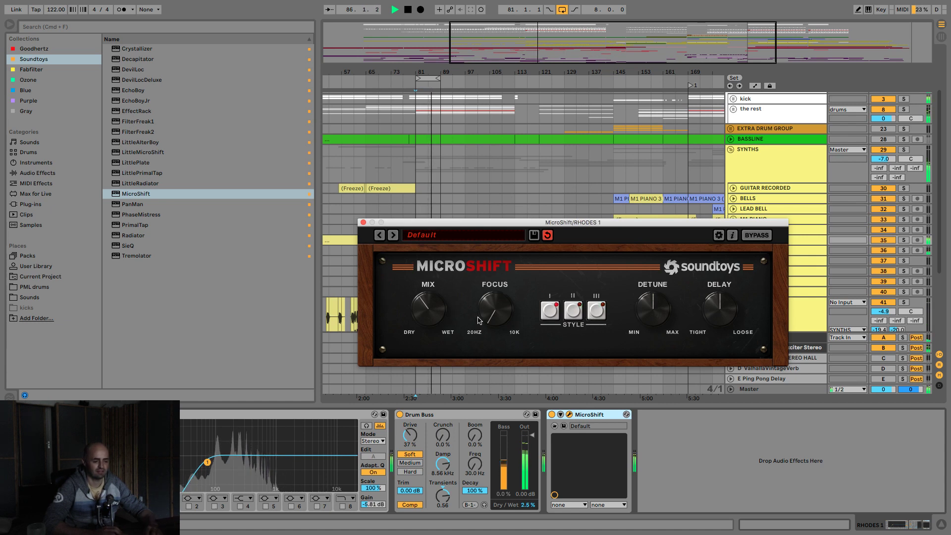
pyautogui.click(363, 223)
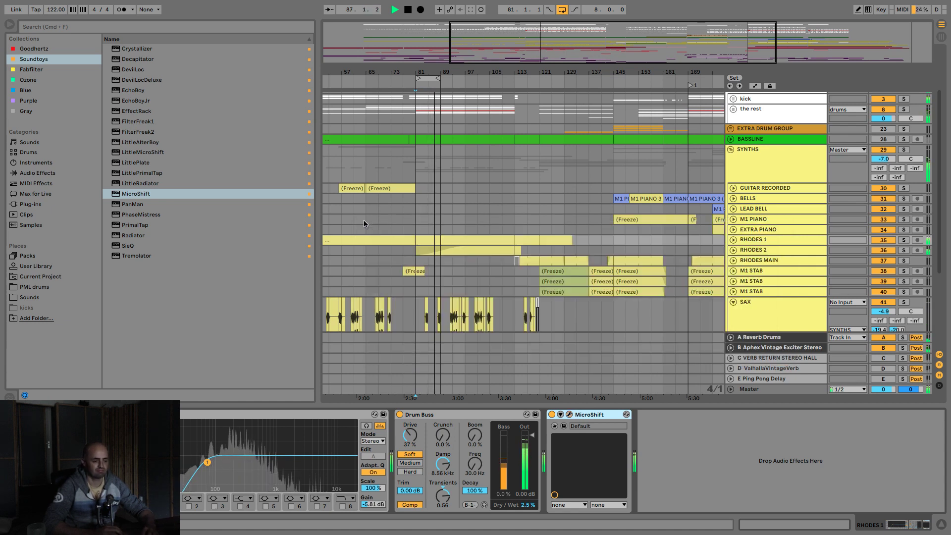
# - Stop playback, unfold the rest and TOPS GROUP, and copy the LFOTool device from the 16th group track
pyautogui.press('space')
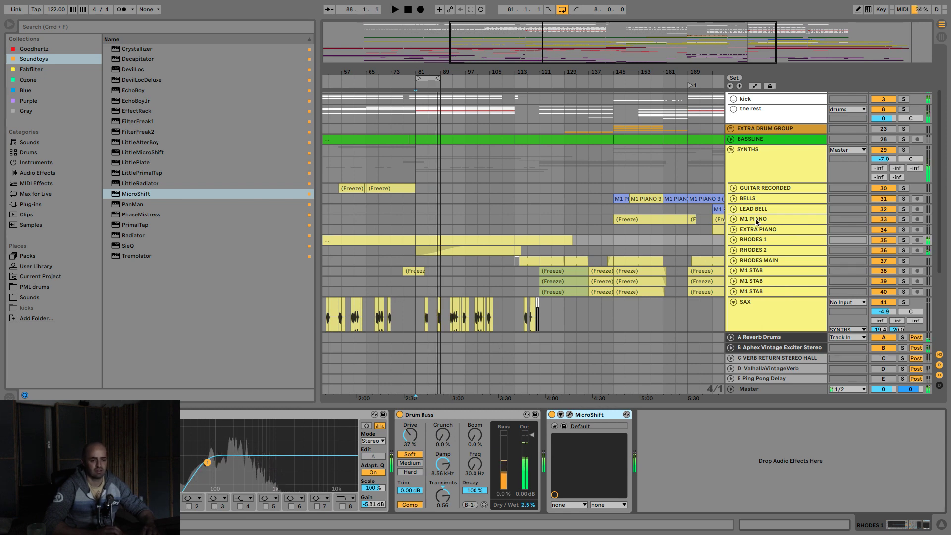
pyautogui.scroll(3, 765, 119)
pyautogui.click(764, 117)
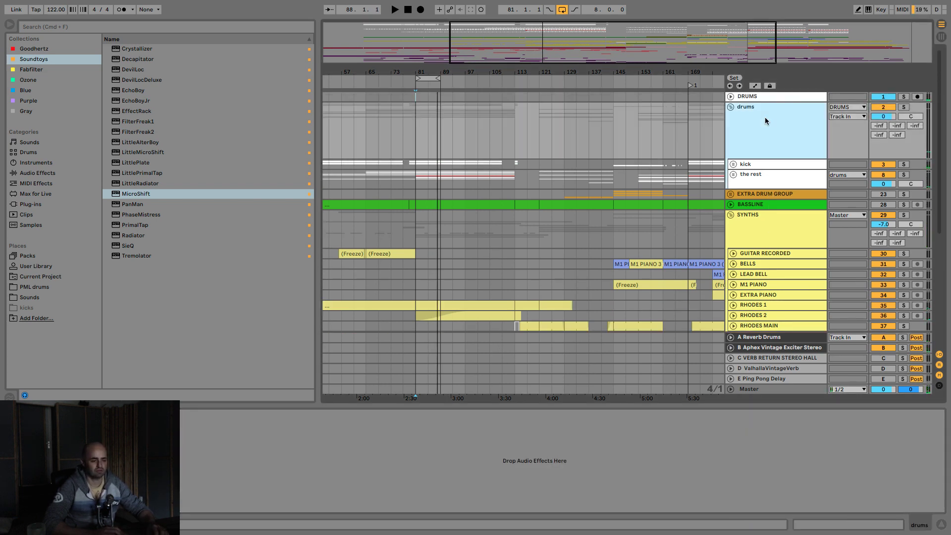
pyautogui.click(747, 175)
pyautogui.click(733, 175)
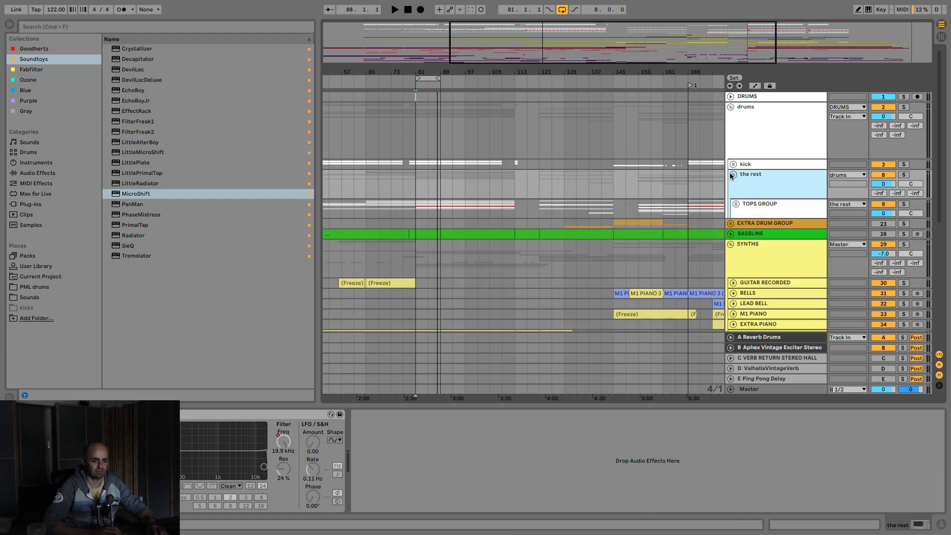
pyautogui.scroll(-1, 773, 205)
pyautogui.click(738, 183)
pyautogui.scroll(-1, 767, 188)
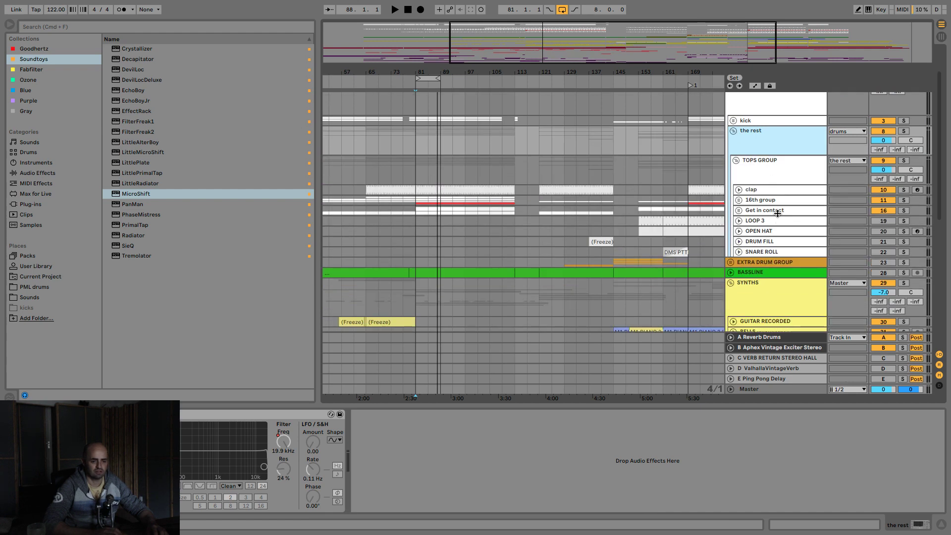
pyautogui.click(776, 201)
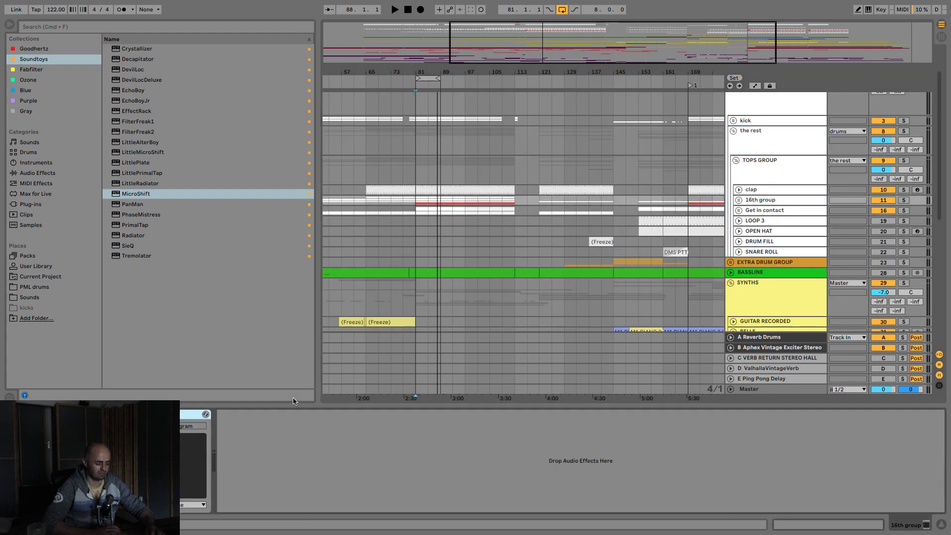
# - Paste LFOTool after MicroShift on the RHODES 1 track and open its plug-in window
pyautogui.scroll(-5, 602, 296)
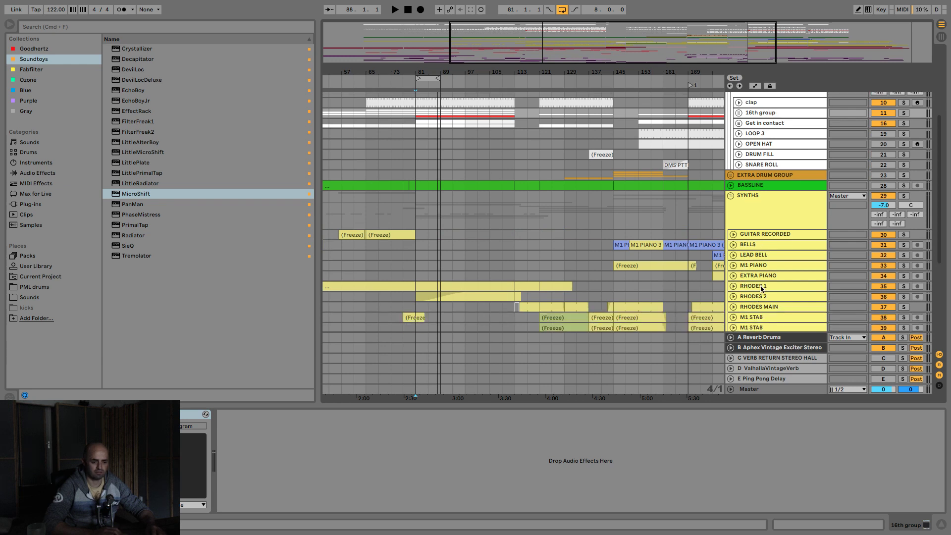
pyautogui.click(762, 288)
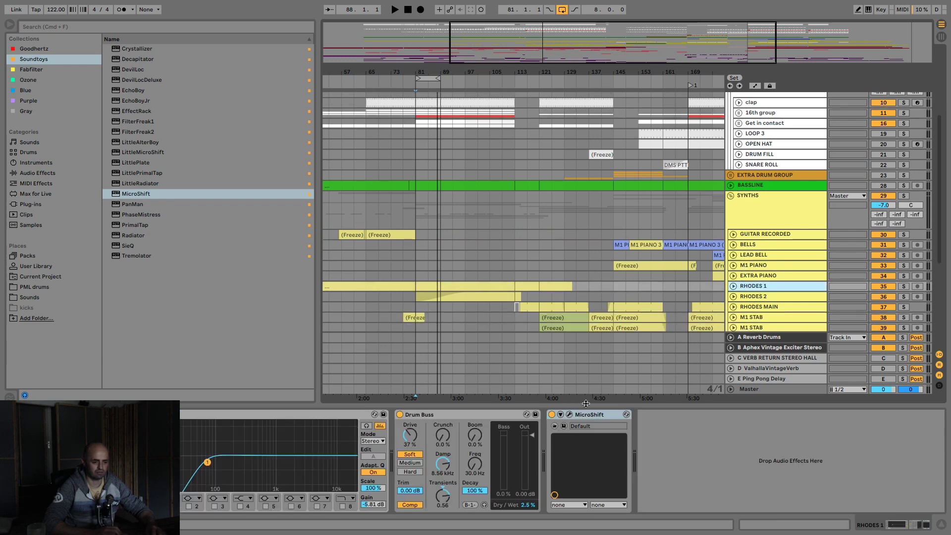
pyautogui.press('super+v')
pyautogui.click(660, 415)
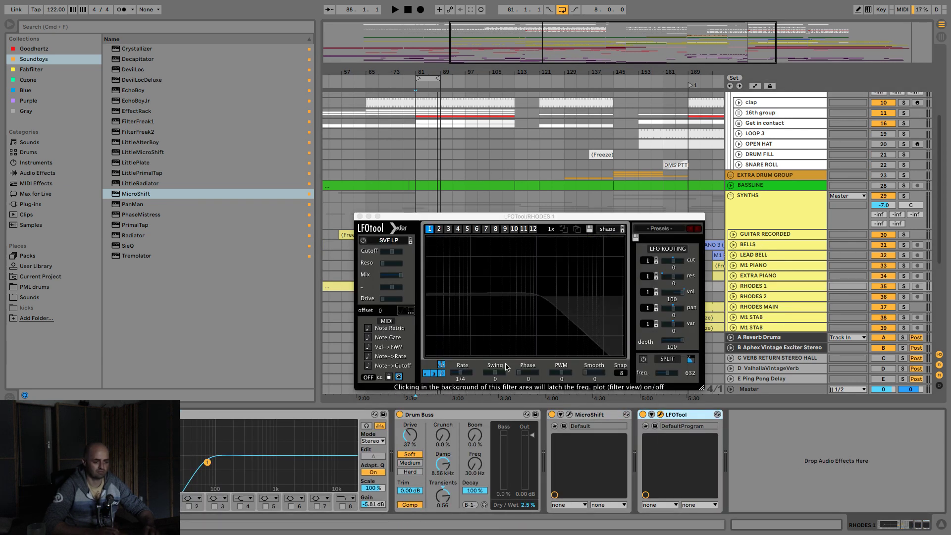
# - Raise the starting point of RHODES 1's LFOTool curve to about halfway while the loop plays, and close the plug-in window
pyautogui.press('space')
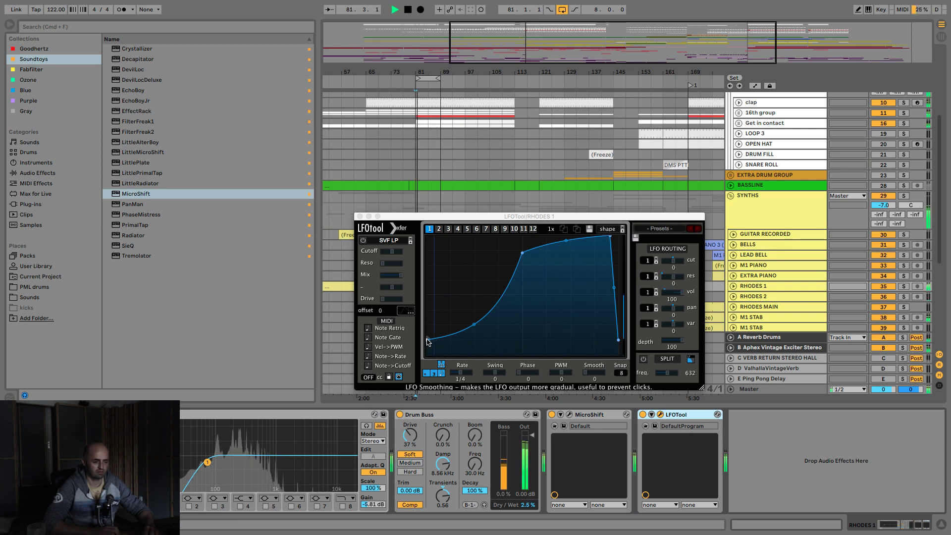
pyautogui.moveTo(427, 340); pyautogui.dragTo(420, 299)
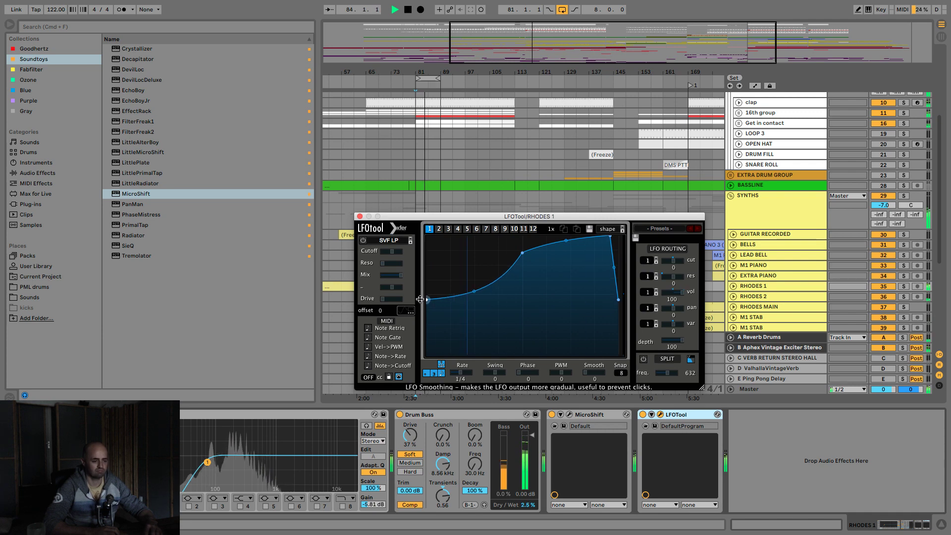
pyautogui.click(360, 217)
pyautogui.press('space')
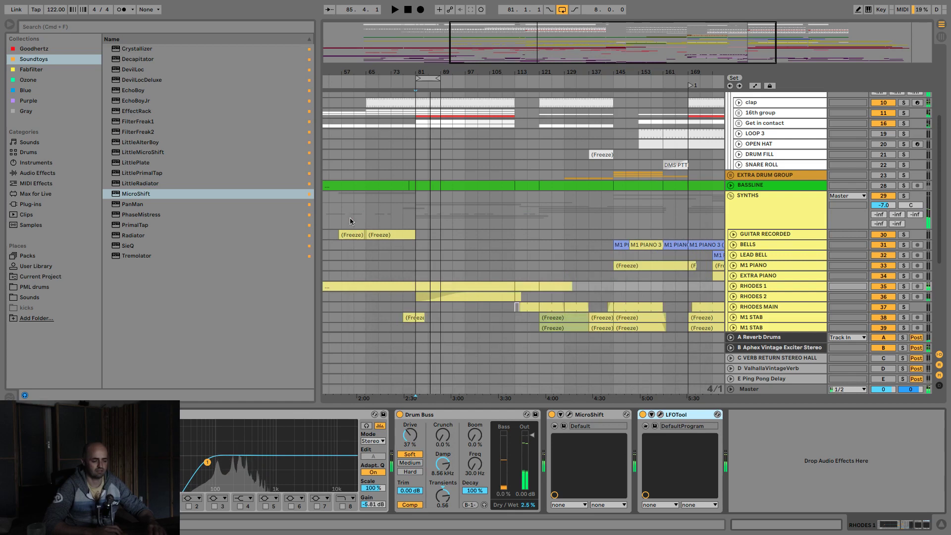
# - Turn on the BASSLINE track, unfold it and lower its volume to -14.8 dB while the loop plays
pyautogui.click(128, 25)
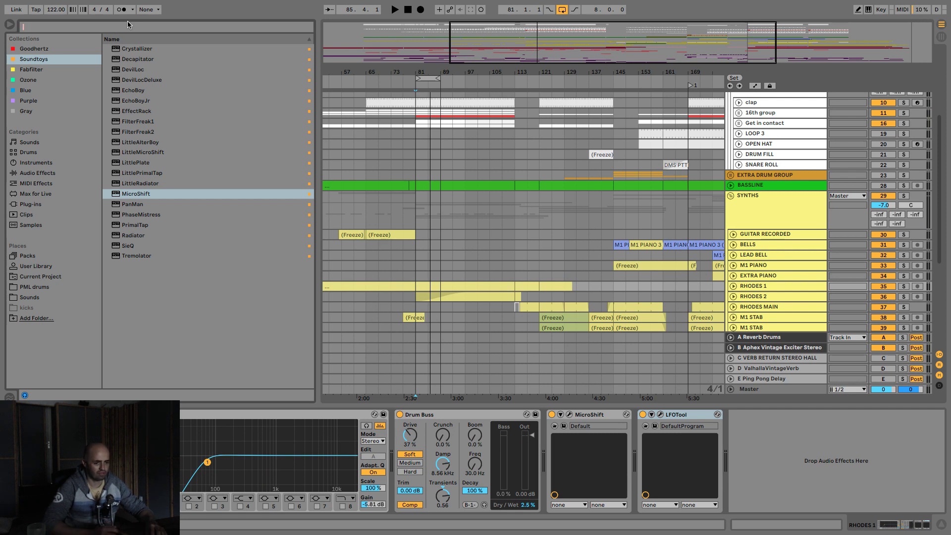
pyautogui.click(882, 186)
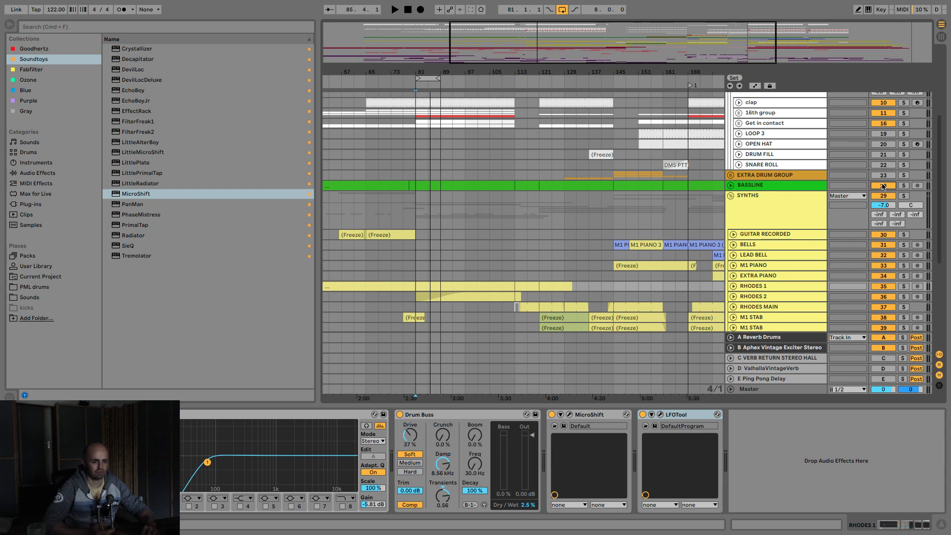
pyautogui.press('space')
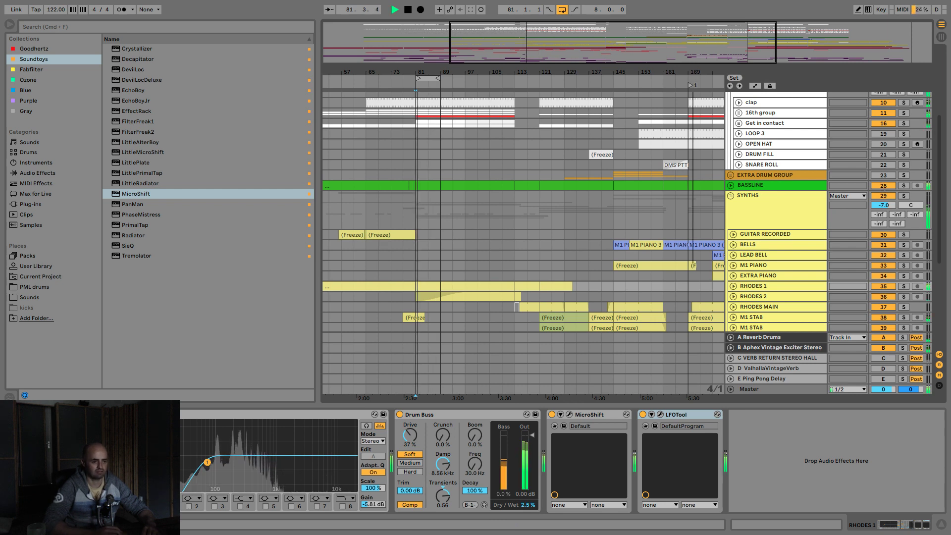
pyautogui.press('-')
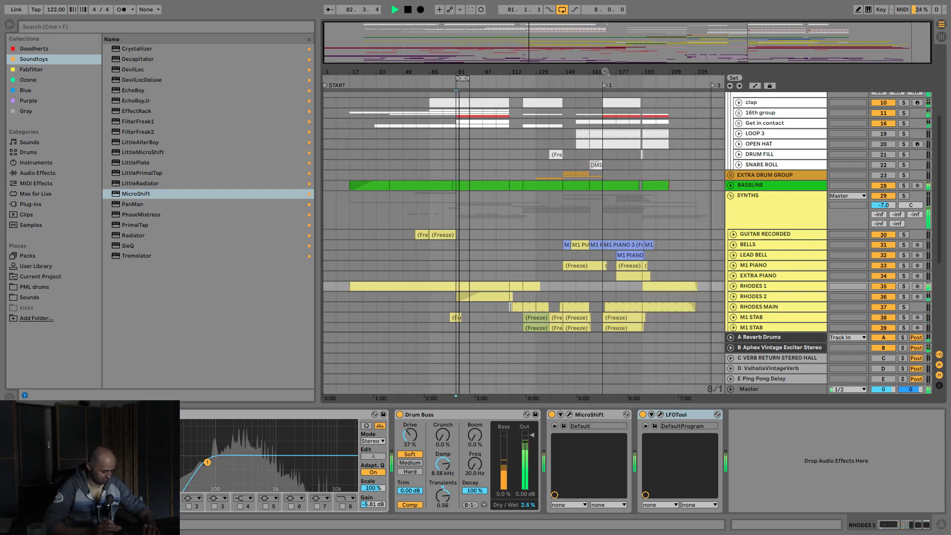
pyautogui.click(731, 186)
pyautogui.moveTo(879, 196); pyautogui.dragTo(879, 203)
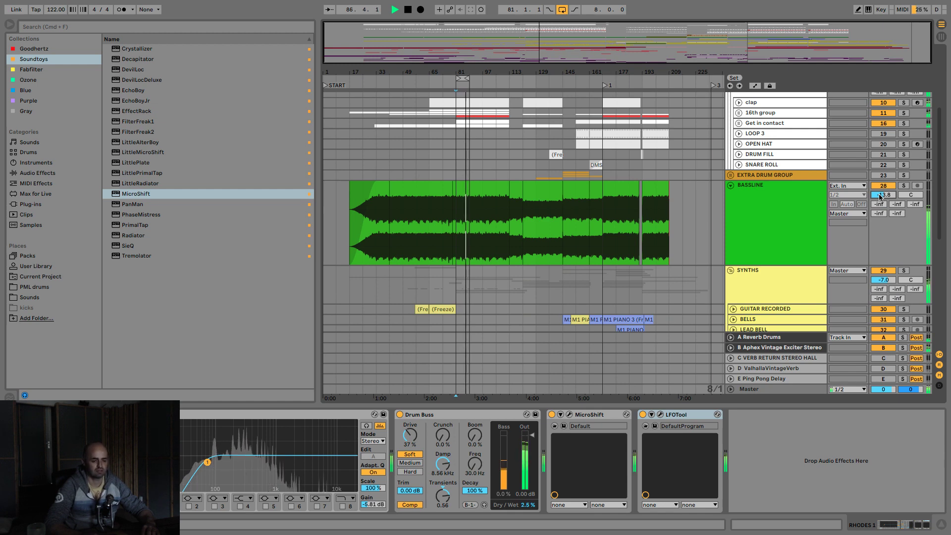
pyautogui.moveTo(879, 197); pyautogui.dragTo(879, 200)
# - Unfold the RHODES 1 track and listen to it soloed in the loop
pyautogui.scroll(-3, 735, 272)
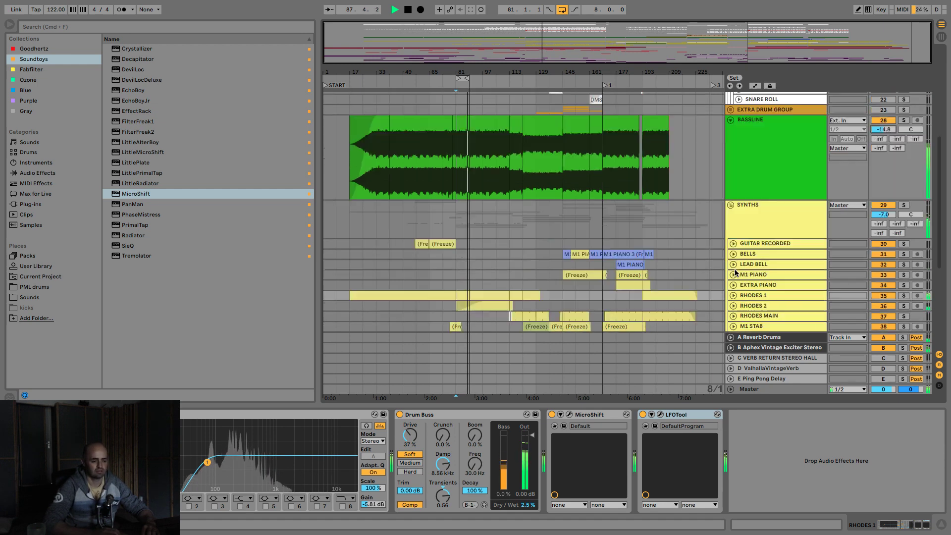
pyautogui.press('space')
pyautogui.scroll(-1, 776, 284)
pyautogui.click(757, 274)
pyautogui.click(734, 275)
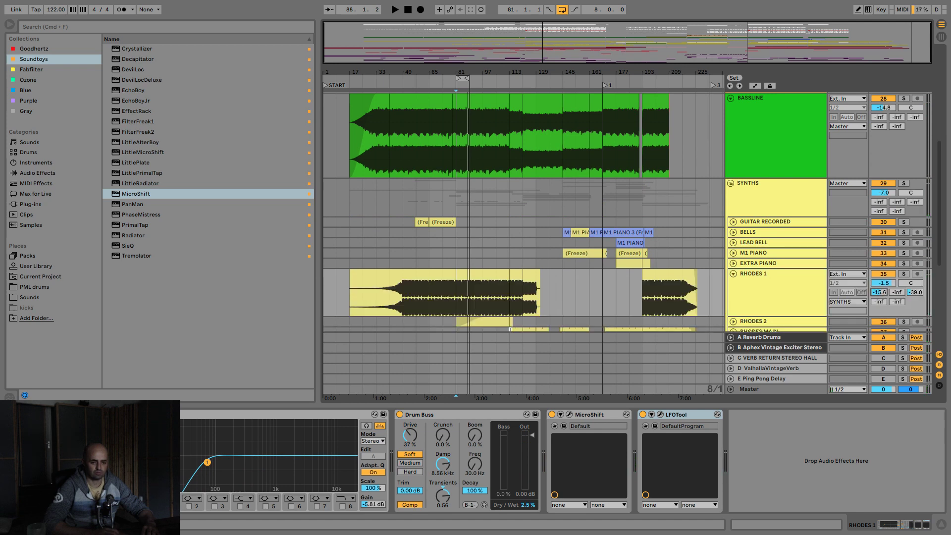
pyautogui.click(904, 276)
pyautogui.press('space')
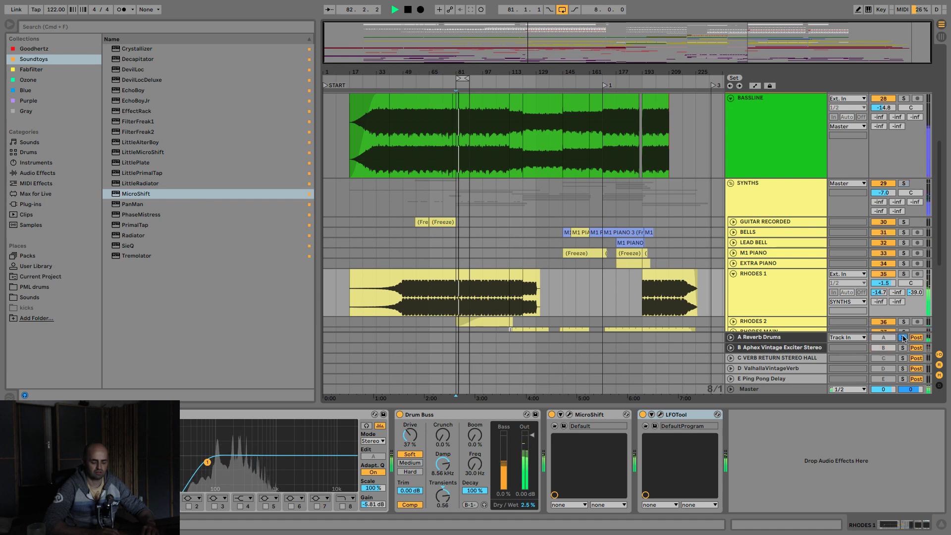
# - Audition returns A and C in solo, set RHODES 1's send C to 0 for comparison and turn it fully down
pyautogui.click(903, 337)
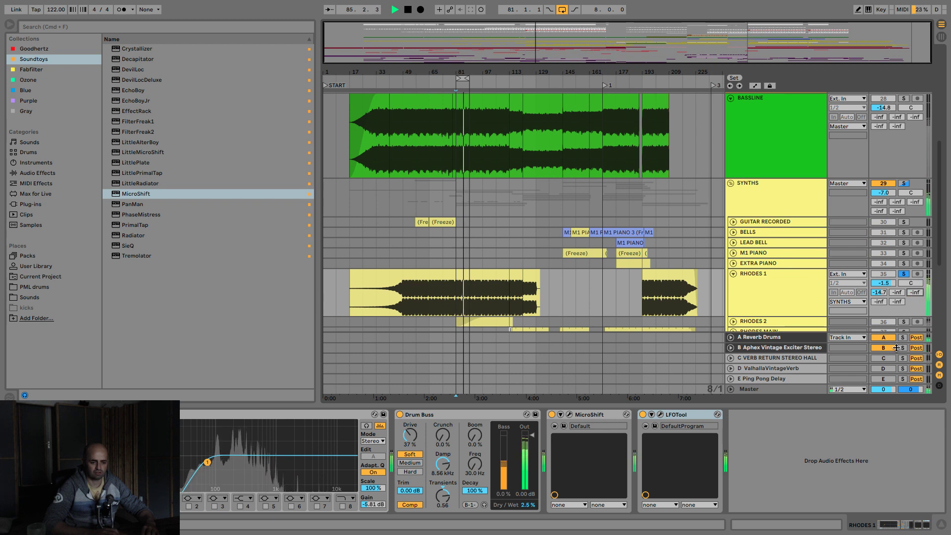
pyautogui.click(902, 358)
pyautogui.write('0')
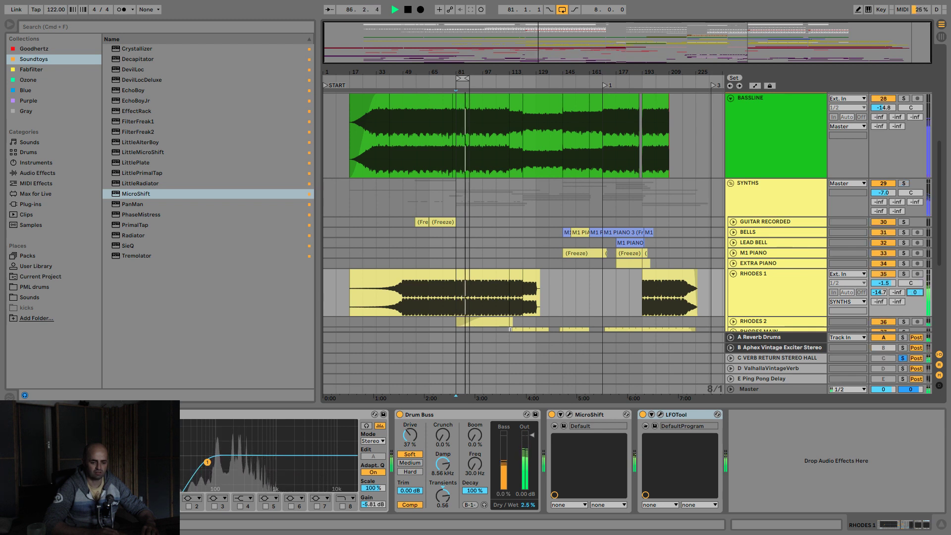
pyautogui.moveTo(915, 293); pyautogui.dragTo(915, 310)
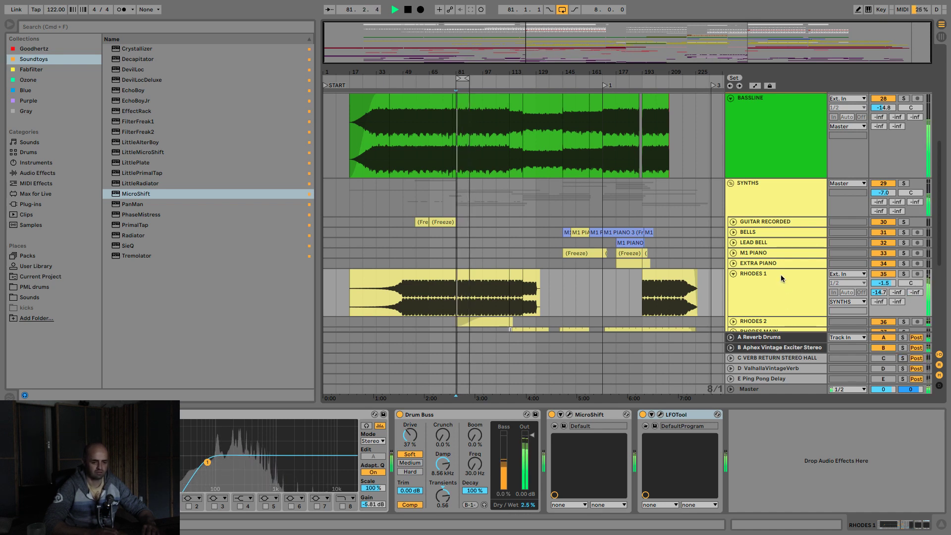
# - Stop playback and delete the Utility and Compressor devices from the BASSLINE track
pyautogui.scroll(-1, 780, 274)
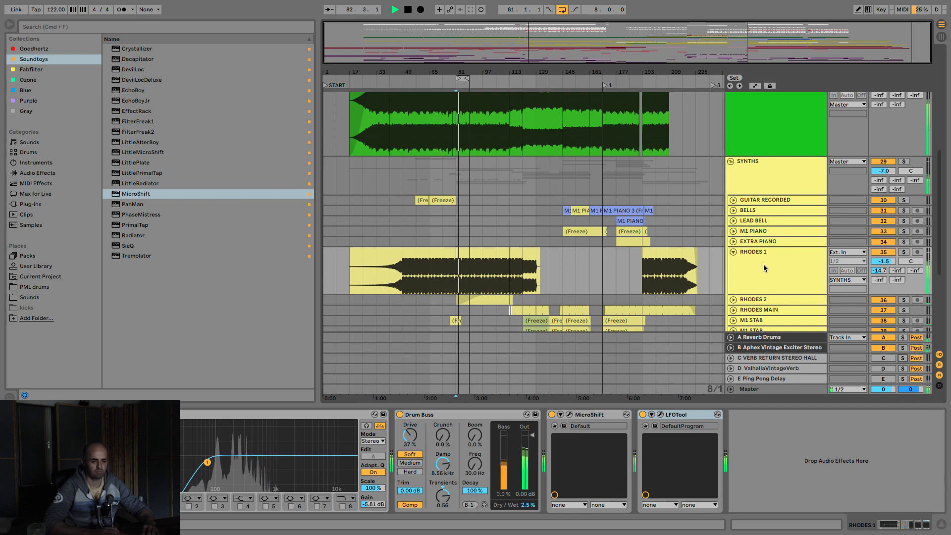
pyautogui.scroll(6, 765, 243)
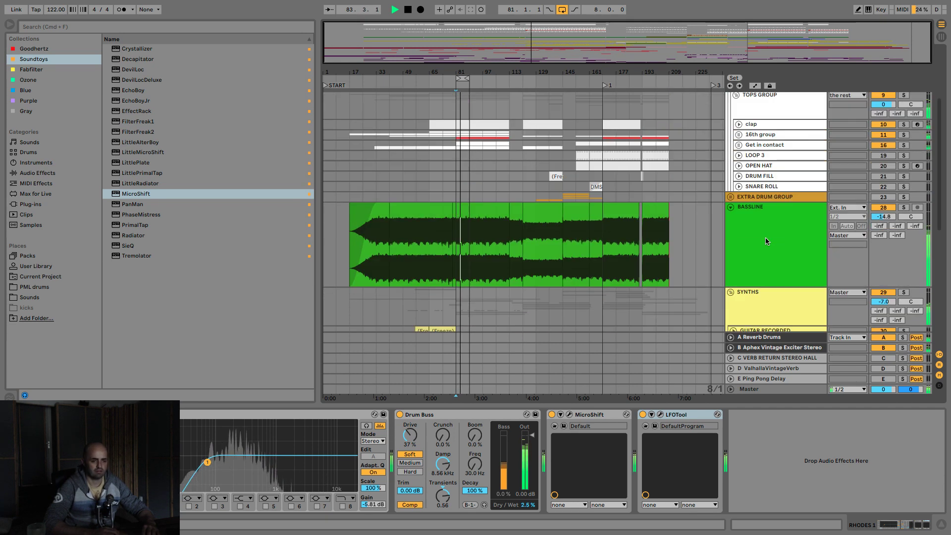
pyautogui.click(765, 241)
pyautogui.press('space')
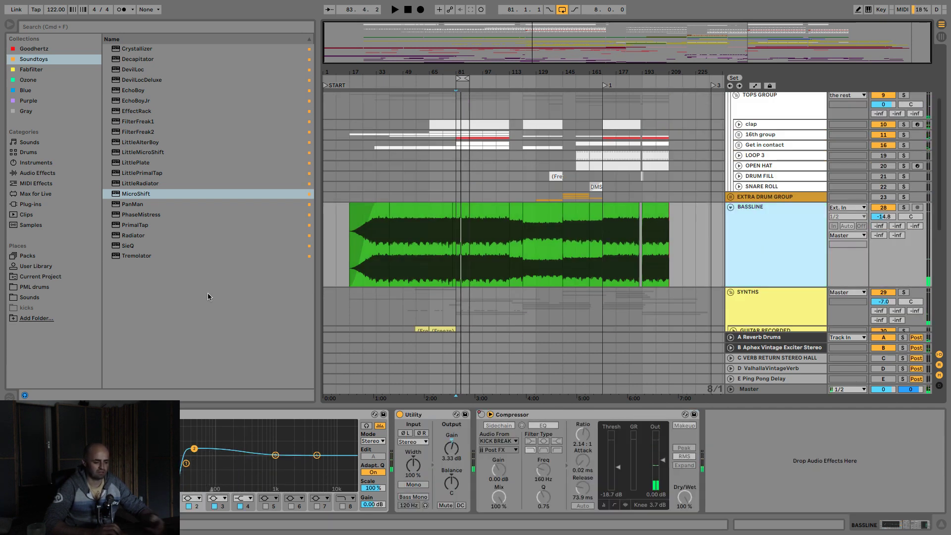
pyautogui.click(411, 416)
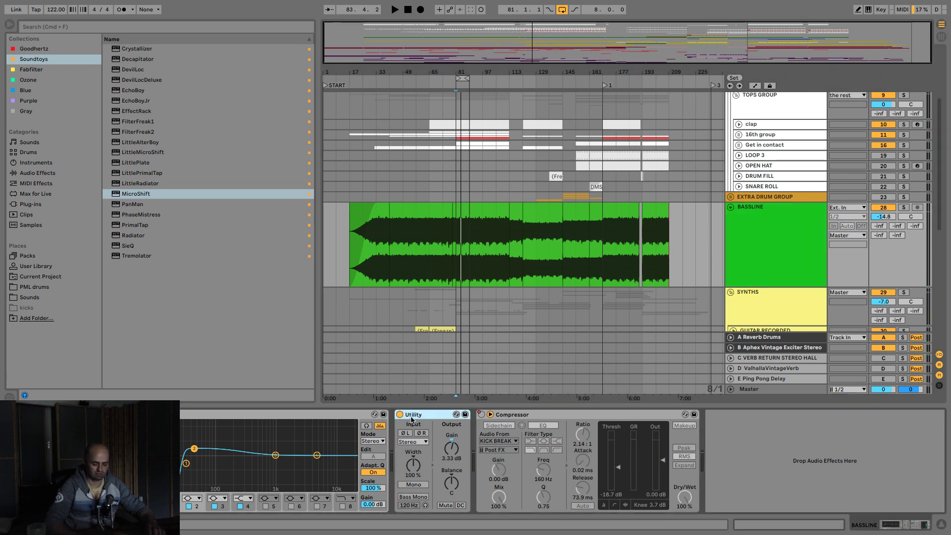
pyautogui.press('Delete')
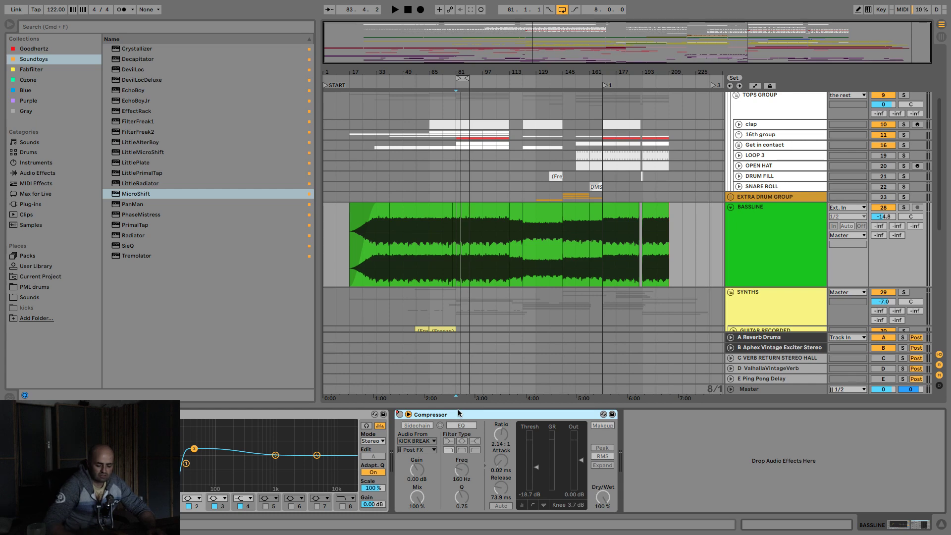
pyautogui.press('Delete')
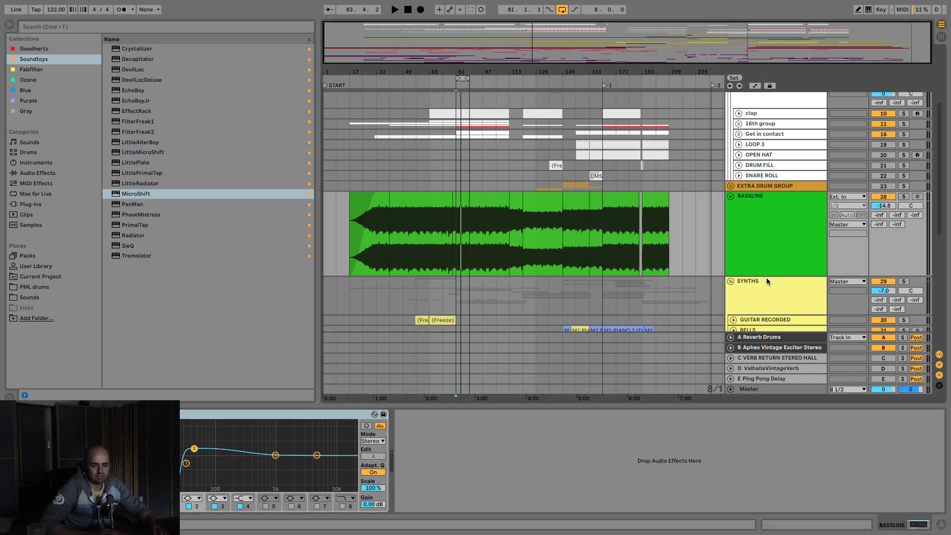
# - Paste LFOTool after the BASSLINE track's EQ, raise its curve's starting point to shallow the ducking, and play the loop
pyautogui.scroll(3, 768, 274)
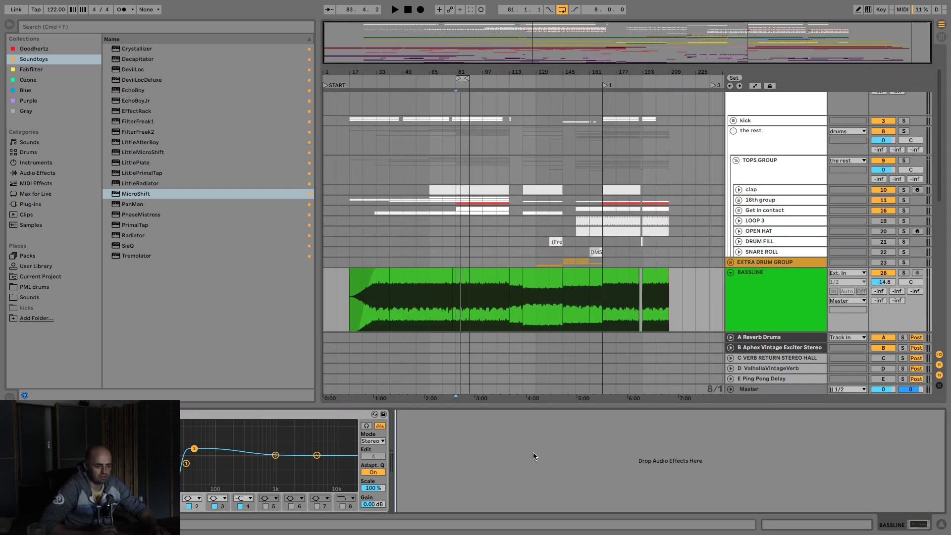
pyautogui.press('super+v')
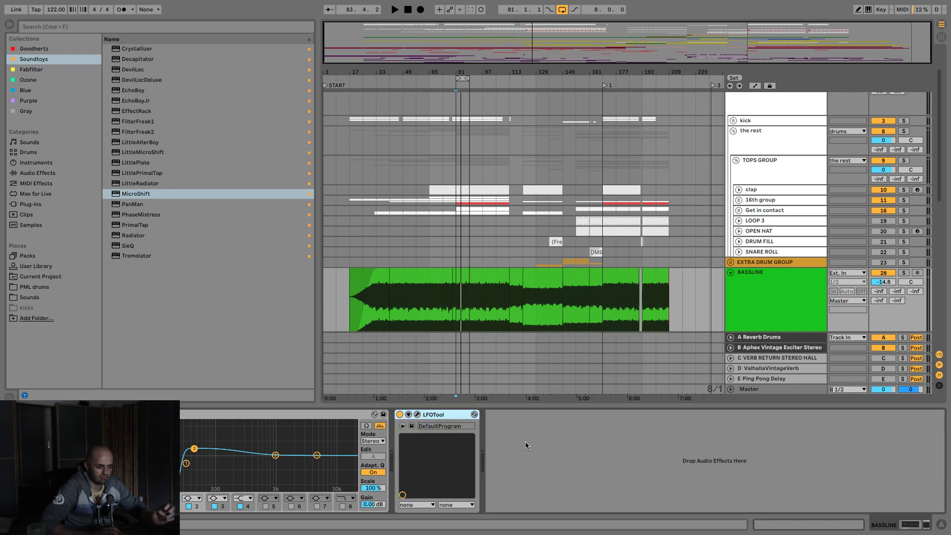
pyautogui.click(417, 414)
pyautogui.moveTo(427, 340); pyautogui.dragTo(421, 308)
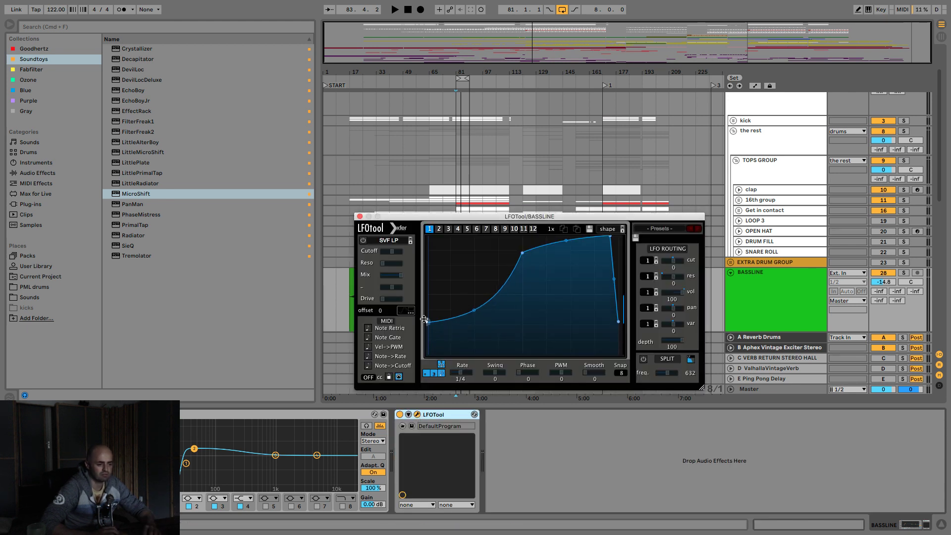
pyautogui.press('space')
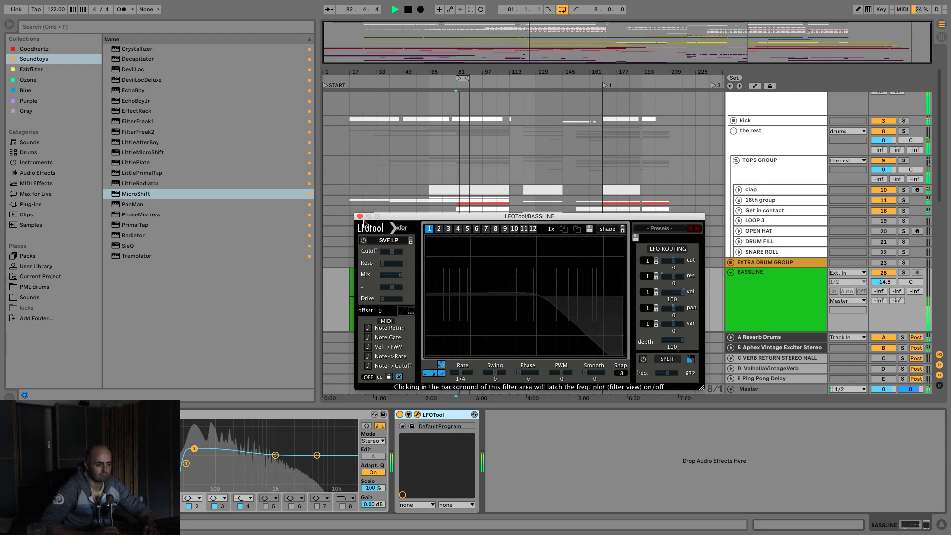
pyautogui.press('super+alt+p')
# - Fold the BASSLINE track, play it soloed in the loop and fold the SYNTHS group
pyautogui.click(743, 277)
pyautogui.click(730, 272)
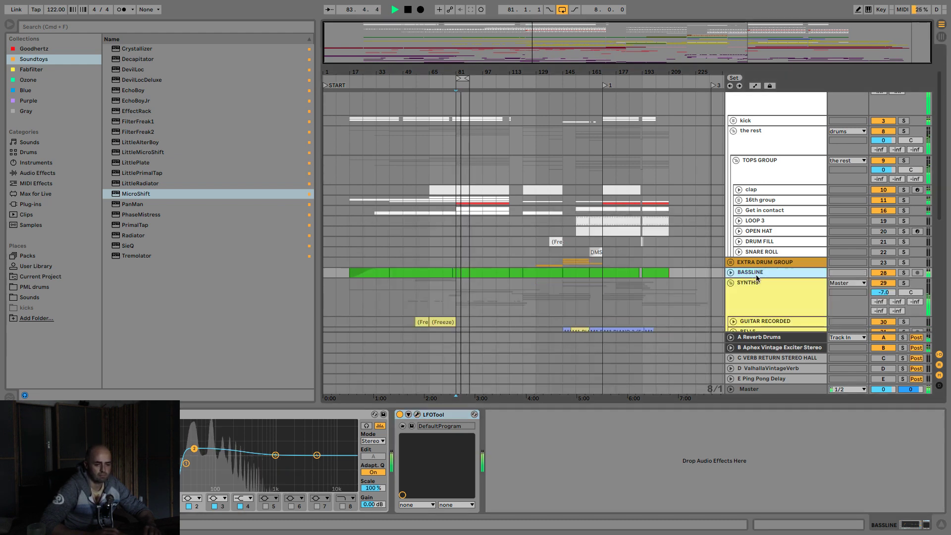
pyautogui.click(904, 272)
pyautogui.press('space')
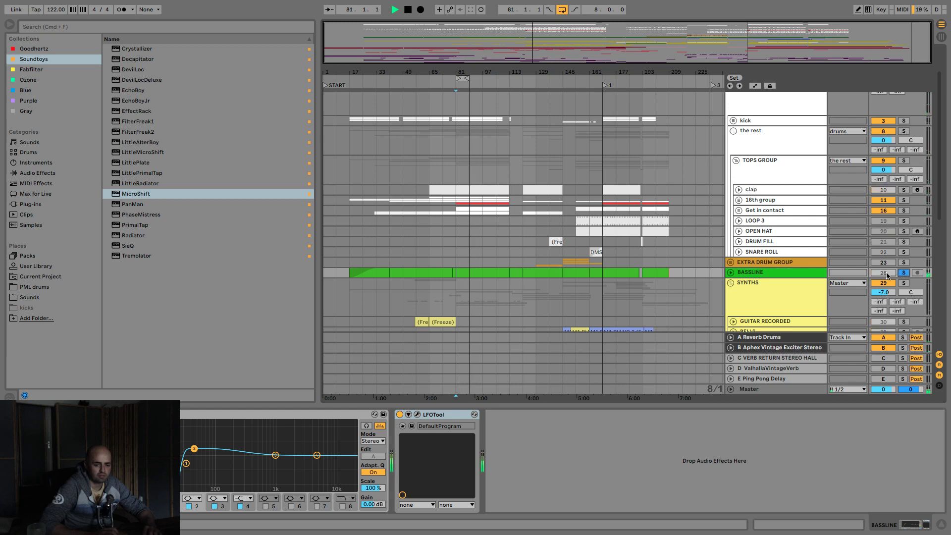
pyautogui.click(729, 283)
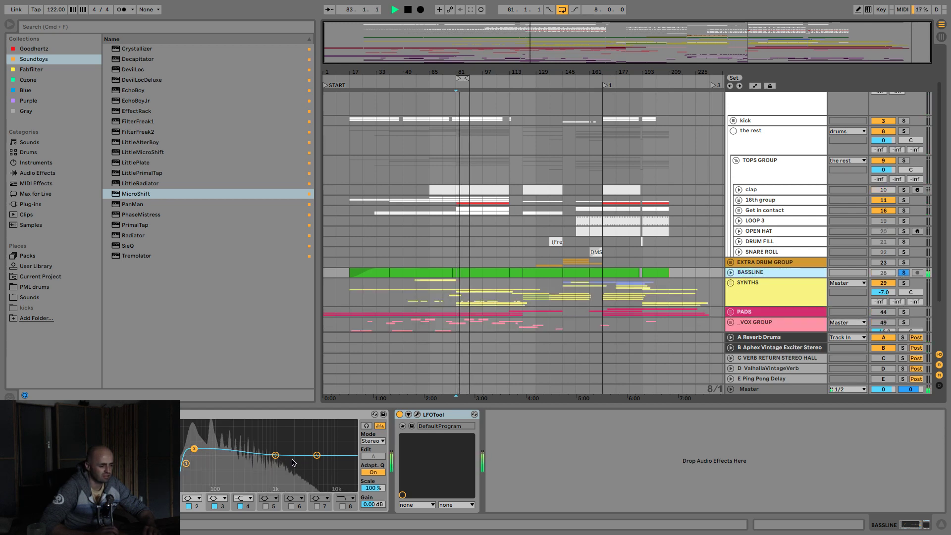
# - Switch off the remaining bell and shelf bands of the BASSLINE track's EQ, stop playback and delete the EQ device
pyautogui.click(188, 506)
pyautogui.click(214, 507)
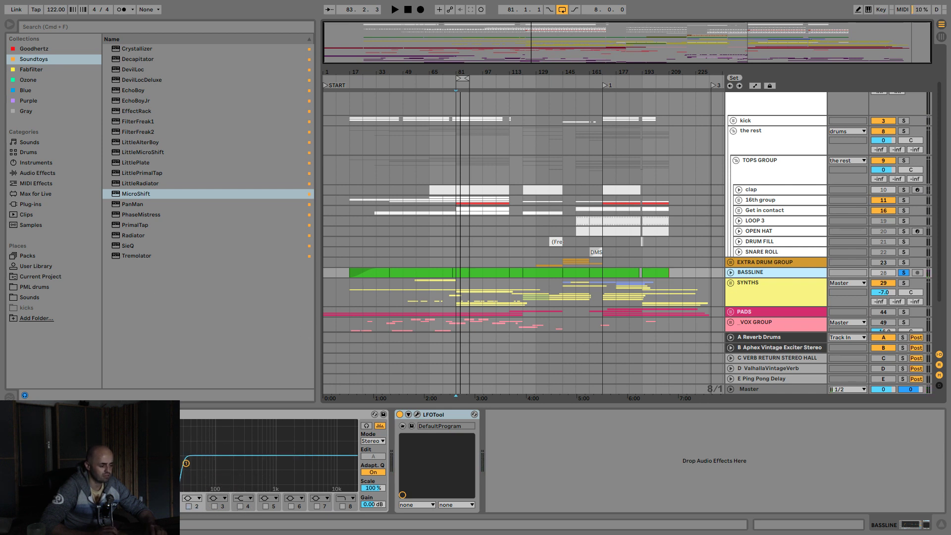
pyautogui.click(239, 414)
pyautogui.press('Delete')
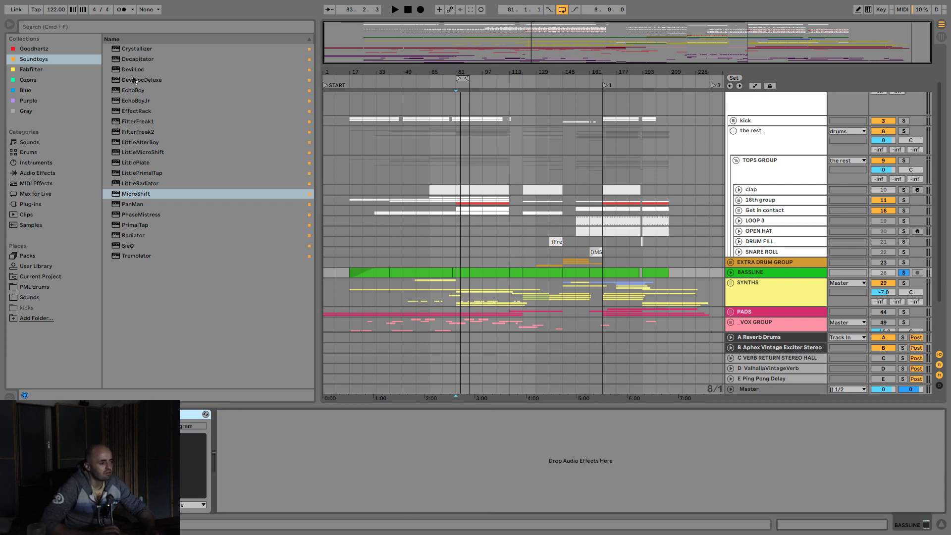
# - Search all browser results for "imager" and add Ozone 8 Imager after LFOTool on the BASSLINE track
pyautogui.click(101, 30)
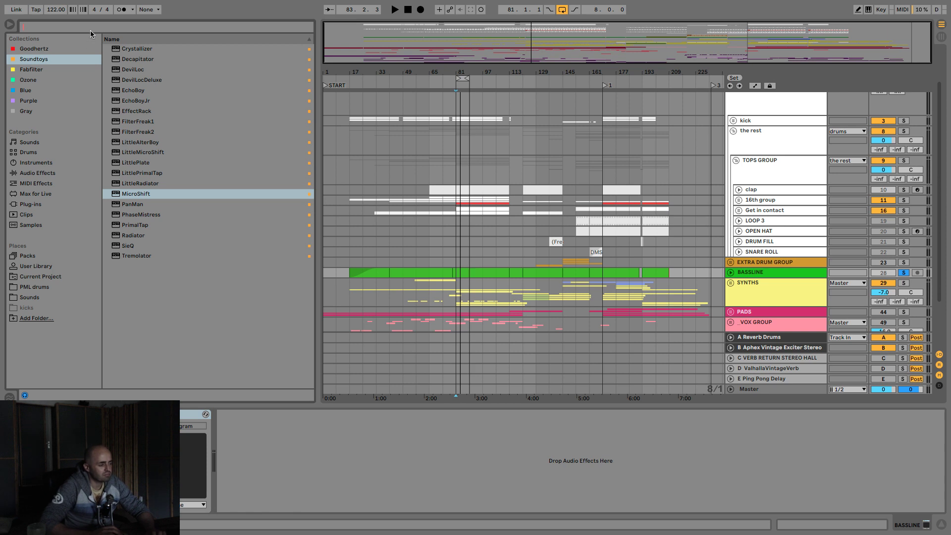
pyautogui.write('imager')
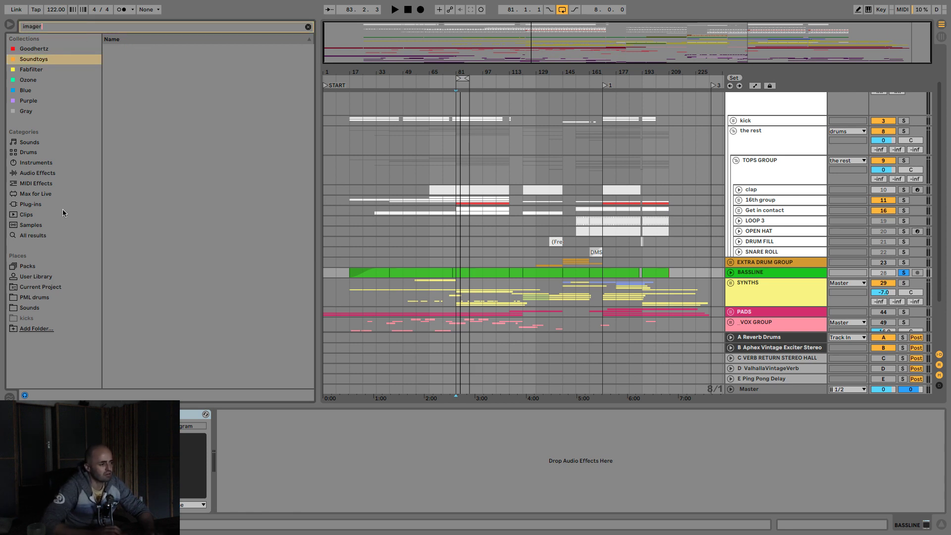
pyautogui.click(42, 236)
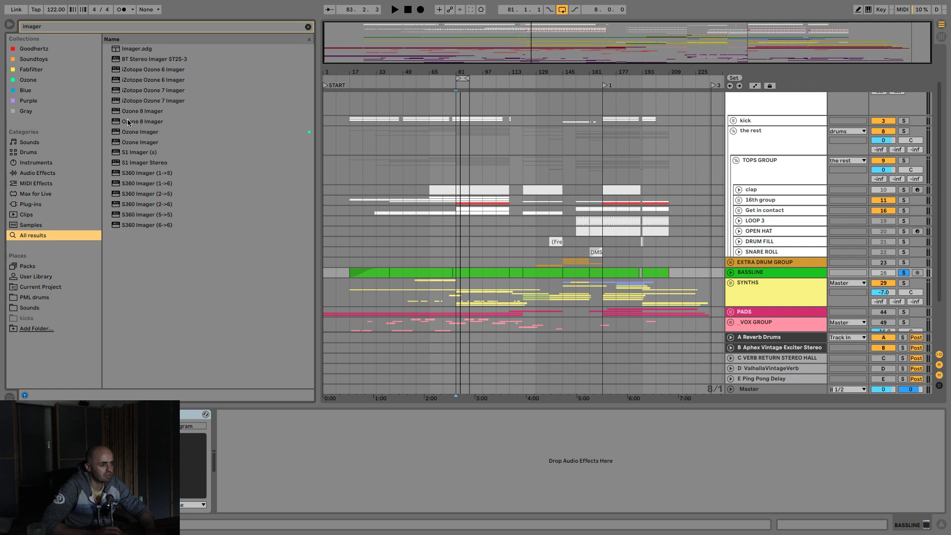
pyautogui.moveTo(119, 115); pyautogui.dragTo(283, 443)
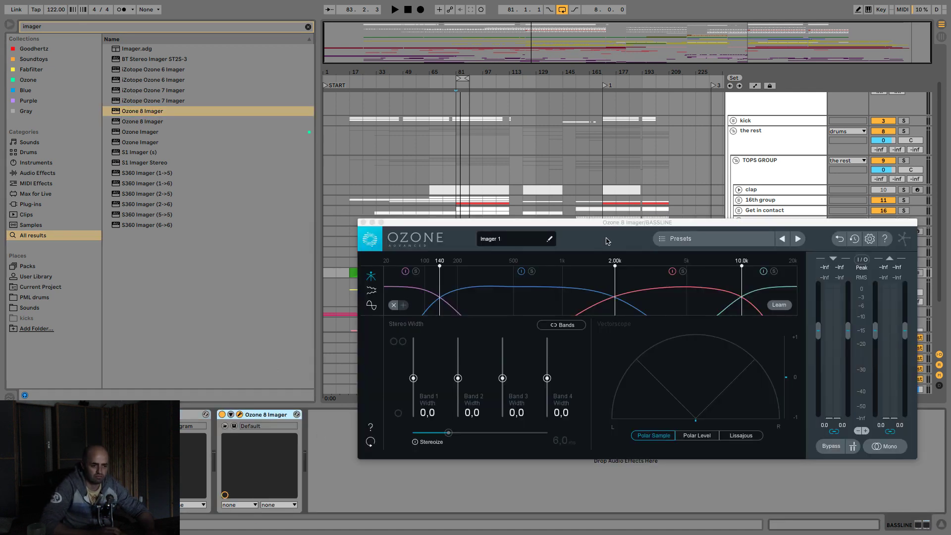
# - Play the loop with the Imager's Band 2 soloed, set its width to 30.4, and enable Stereoize at 8.6 ms
pyautogui.press('space')
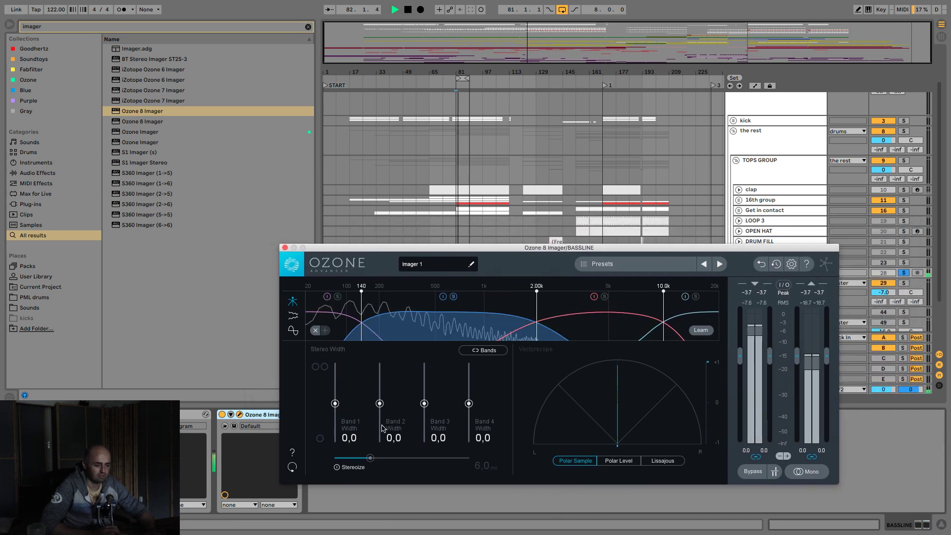
pyautogui.moveTo(379, 403); pyautogui.dragTo(379, 391)
pyautogui.click(337, 467)
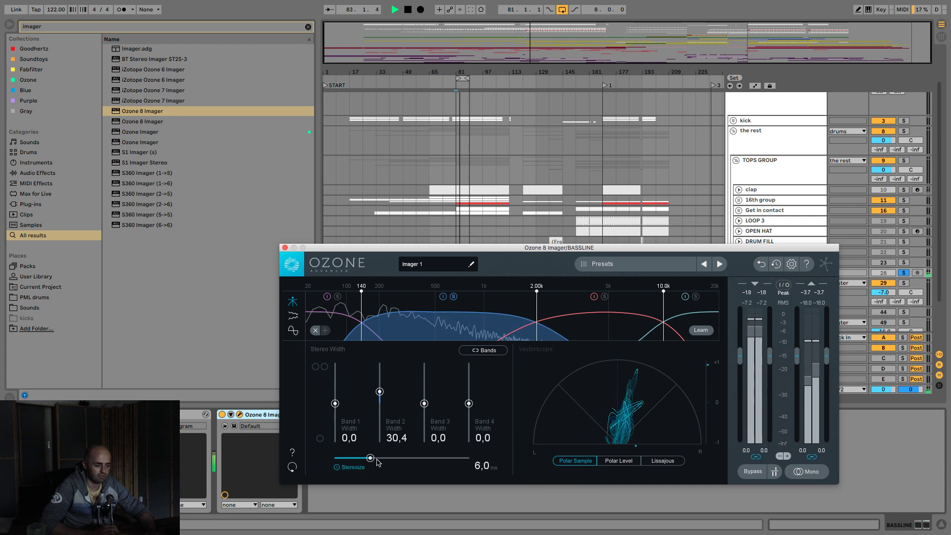
pyautogui.moveTo(376, 459); pyautogui.dragTo(389, 459)
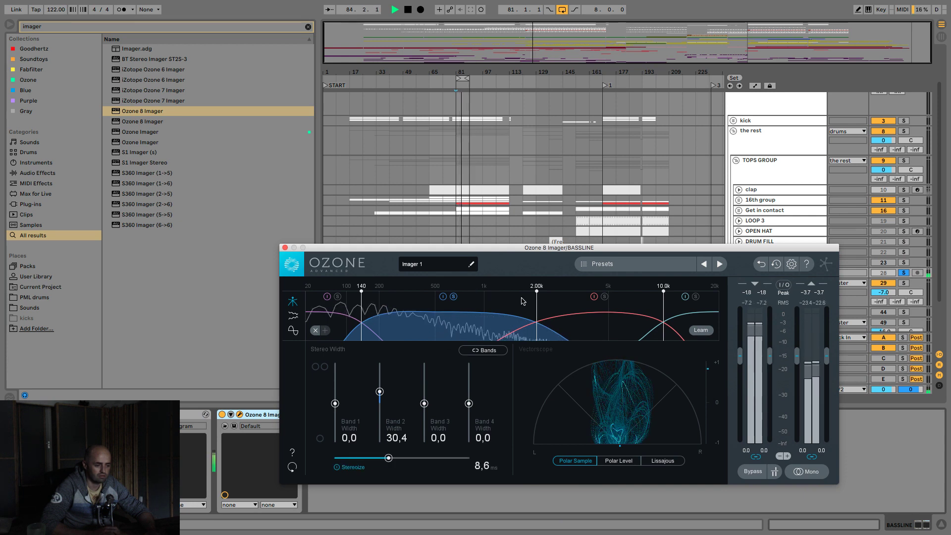
# - Remove the Imager's two upper bands so only Bands 1 and 2 remain, and solo the SYNTHS group alongside BASSLINE
pyautogui.rightClick(502, 327)
pyautogui.click(515, 334)
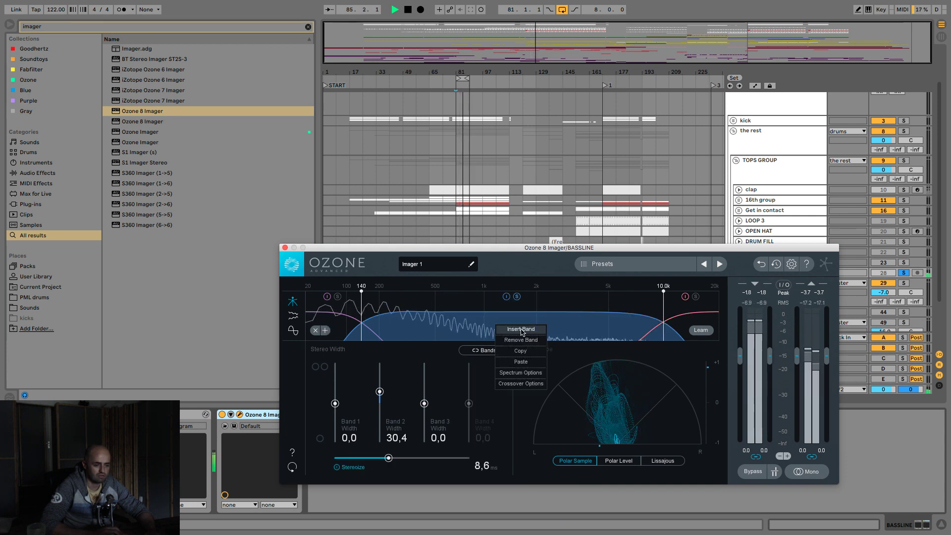
pyautogui.click(521, 340)
pyautogui.moveTo(733, 248)
pyautogui.mouseDown()
pyautogui.moveTo(668, 268)
pyautogui.moveTo(713, 311)
pyautogui.moveTo(719, 251)
pyautogui.mouseUp()
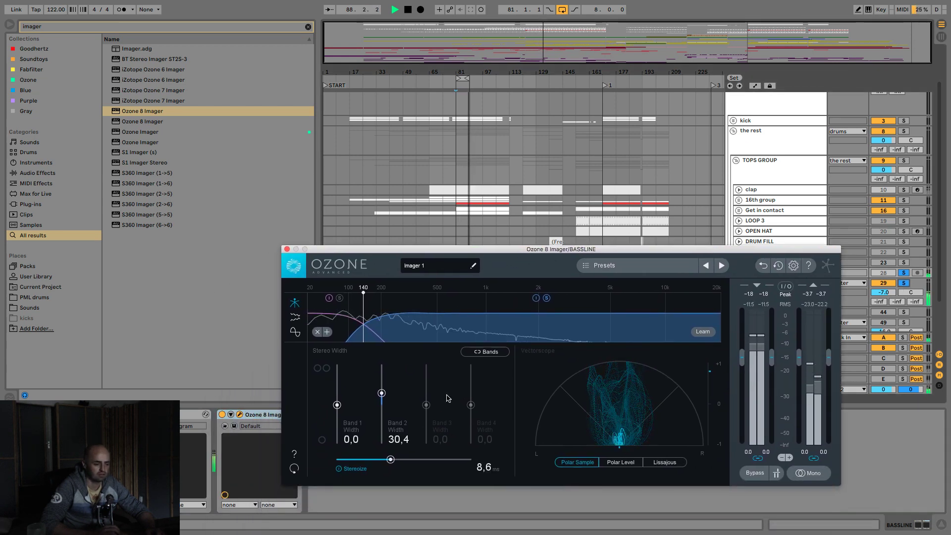
# - Move the Imager's crossover to 194 Hz, and set Band 2 Width to 25.3 and Stereoize to 8.7 ms
pyautogui.moveTo(387, 396); pyautogui.dragTo(386, 388)
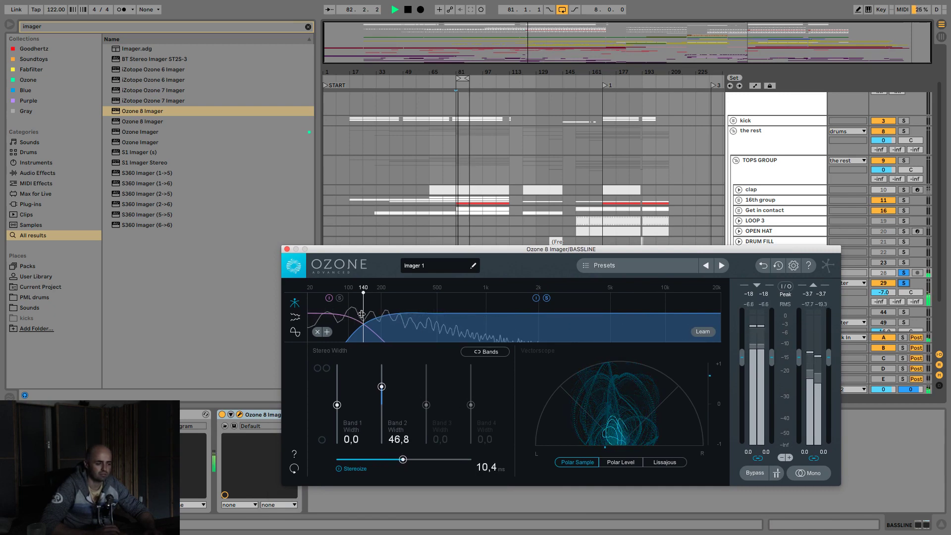
pyautogui.moveTo(376, 315); pyautogui.dragTo(380, 317)
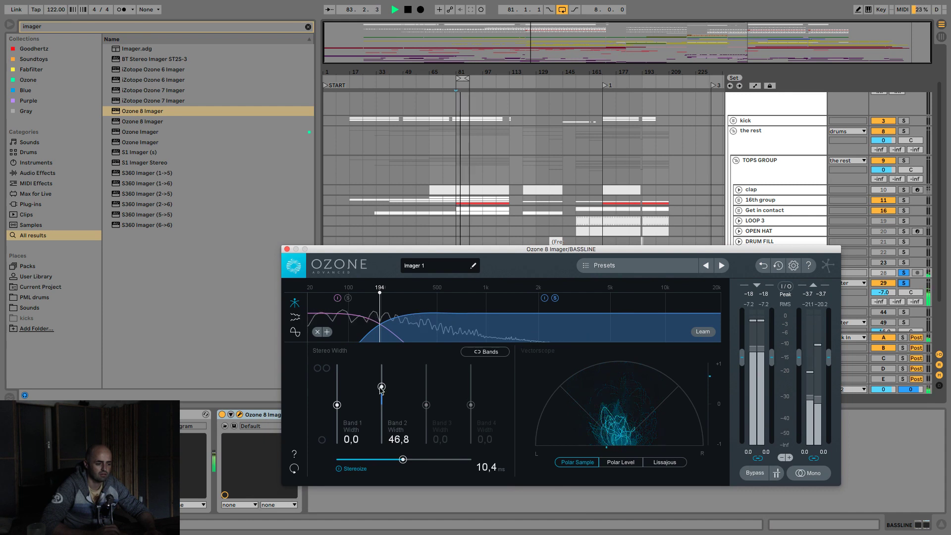
pyautogui.moveTo(381, 396); pyautogui.dragTo(388, 394)
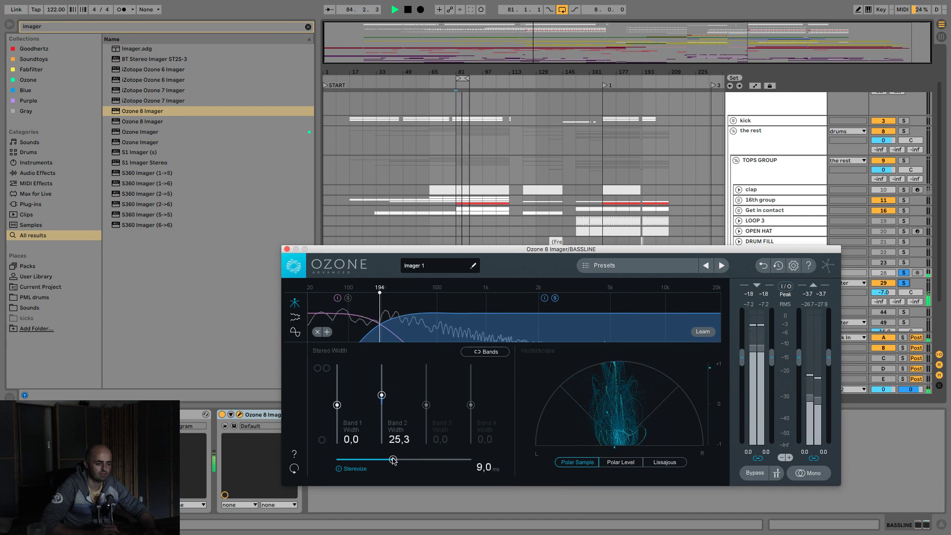
pyautogui.moveTo(393, 460); pyautogui.dragTo(391, 460)
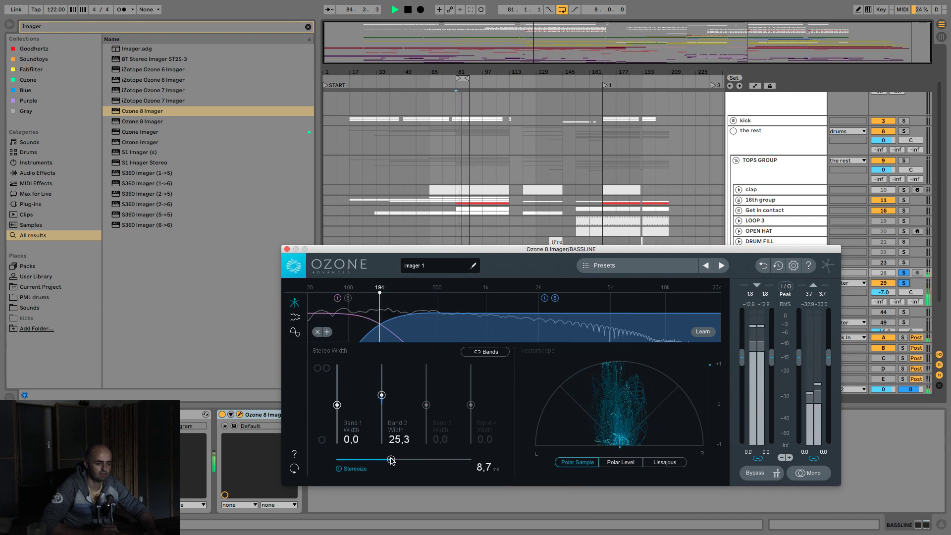
# - Solo the Imager's Band 1 together with Band 2, and set Band 2 Width to 27.8 and Stereoize to 10.4 ms
pyautogui.click(348, 298)
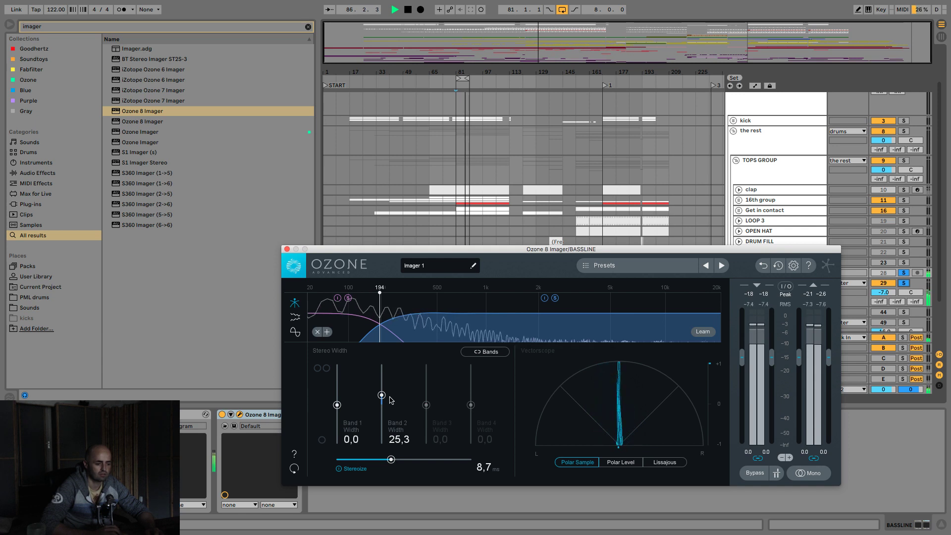
pyautogui.moveTo(381, 394); pyautogui.dragTo(383, 396)
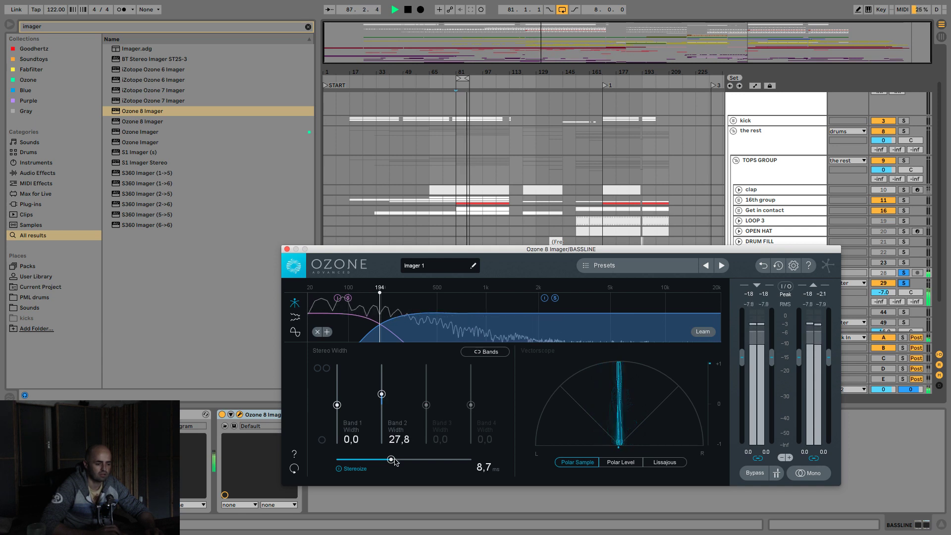
pyautogui.moveTo(399, 462); pyautogui.dragTo(404, 462)
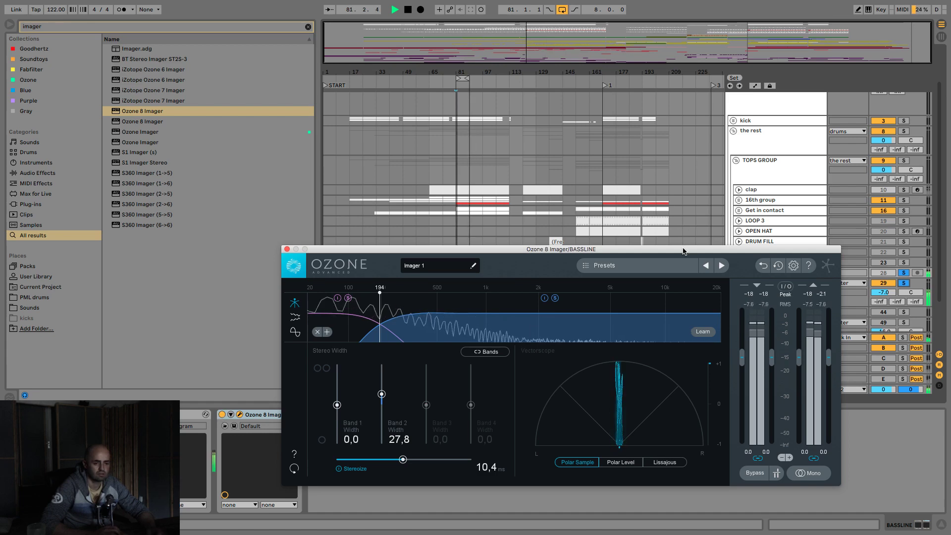
# - Unfold the SYNTHS group and compare the soloed BASSLINE and SYNTHS with Ozone 8 Imager bypassed and re-enabled during playback
pyautogui.moveTo(679, 249); pyautogui.dragTo(532, 114)
pyautogui.scroll(-1, 904, 253)
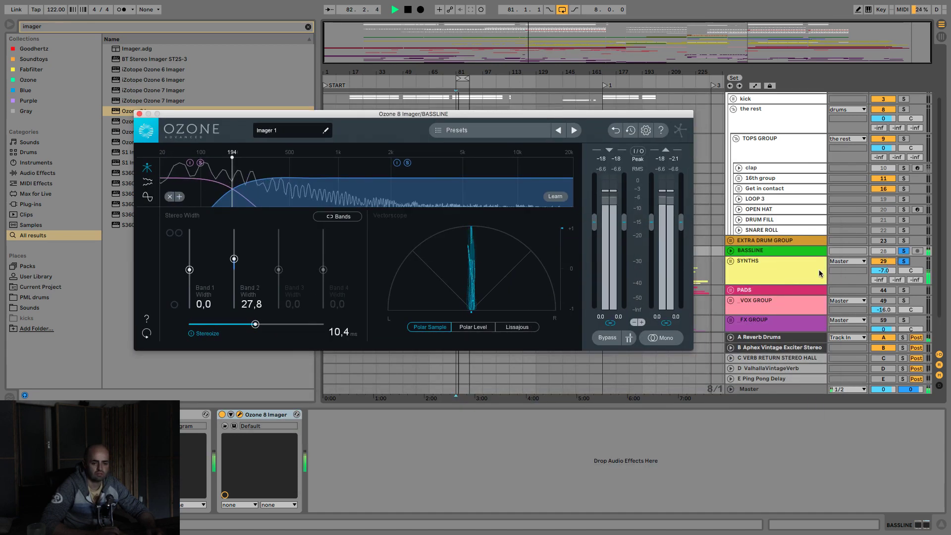
pyautogui.click(731, 261)
pyautogui.press('space')
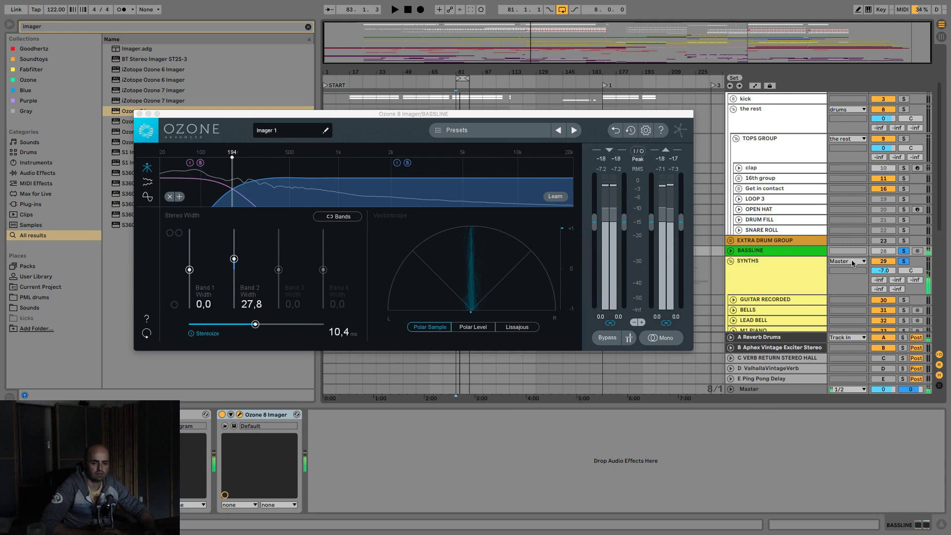
pyautogui.click(779, 252)
pyautogui.click(222, 415)
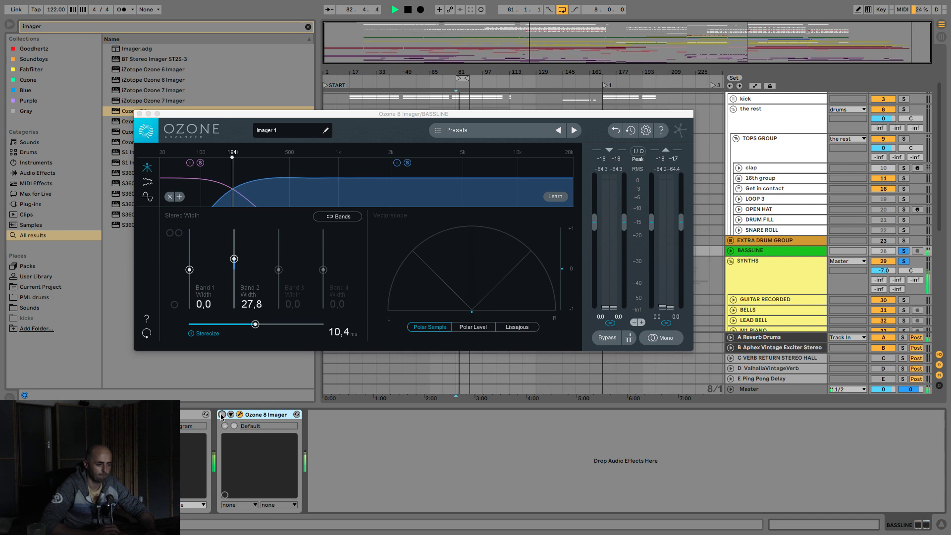
pyautogui.click(221, 415)
pyautogui.press('space')
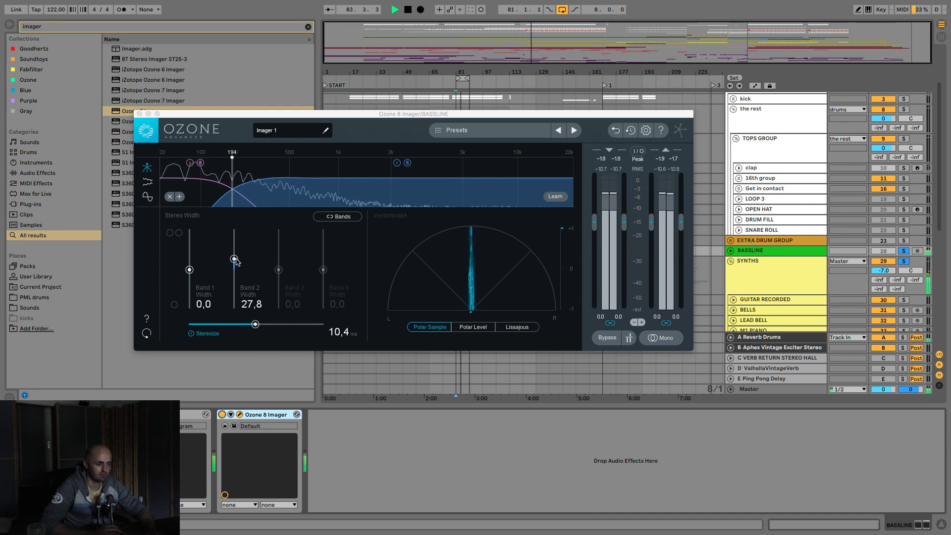
# - Raise the Imager's Band 2 width slightly, stop playback and close the plug-in window
pyautogui.moveTo(234, 260); pyautogui.dragTo(236, 253)
pyautogui.press('space')
pyautogui.click(139, 114)
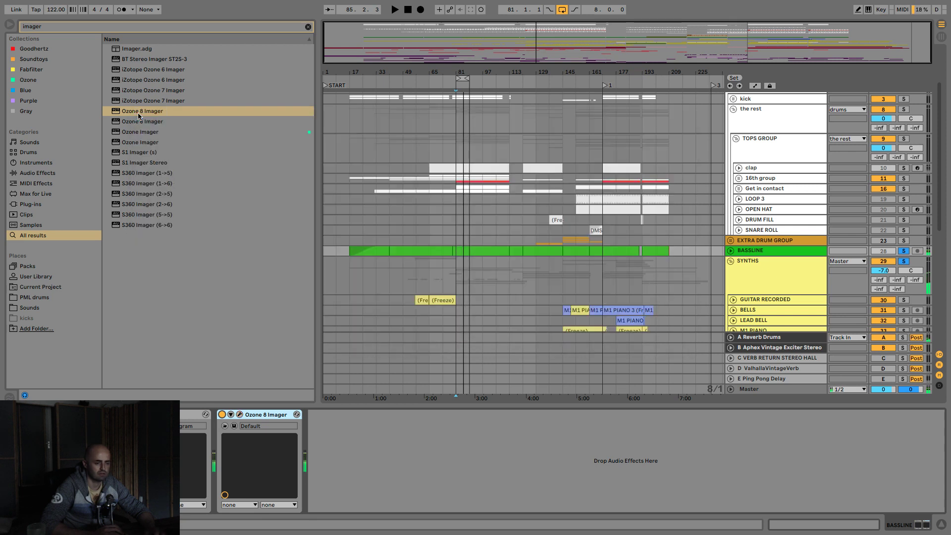
# - Unfold the BASSLINE track, open its clip starting at bar 81, turn off Warp and play the loop
pyautogui.click(753, 249)
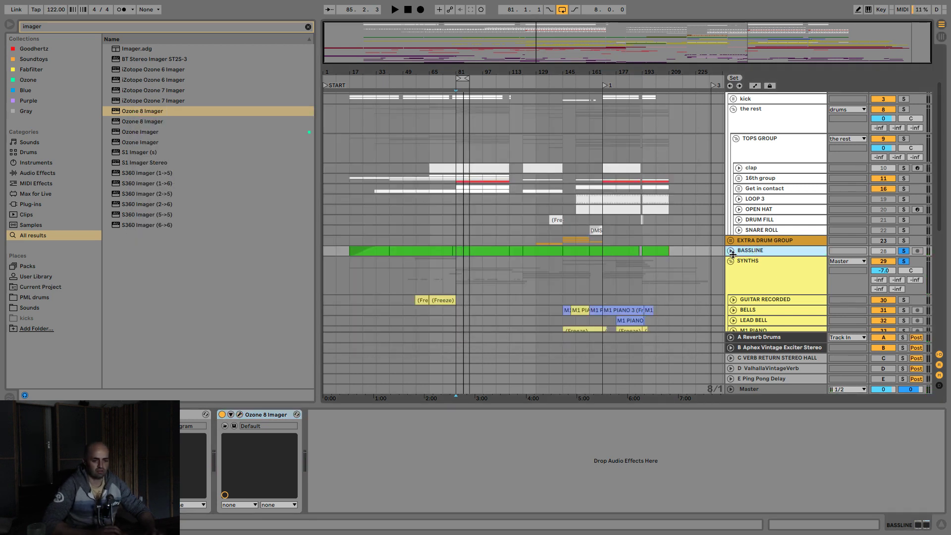
pyautogui.moveTo(739, 254); pyautogui.dragTo(535, 264)
pyautogui.doubleClick(503, 253)
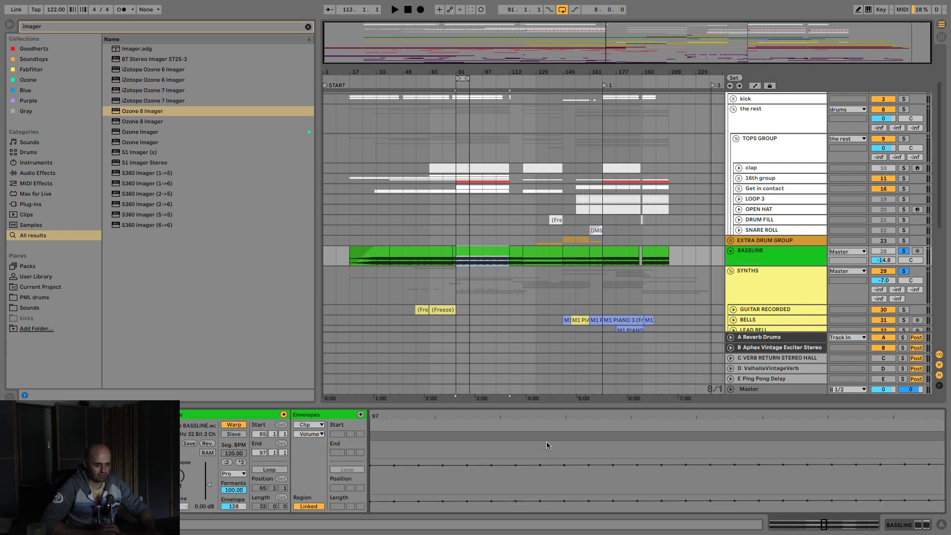
pyautogui.click(240, 426)
pyautogui.press('space')
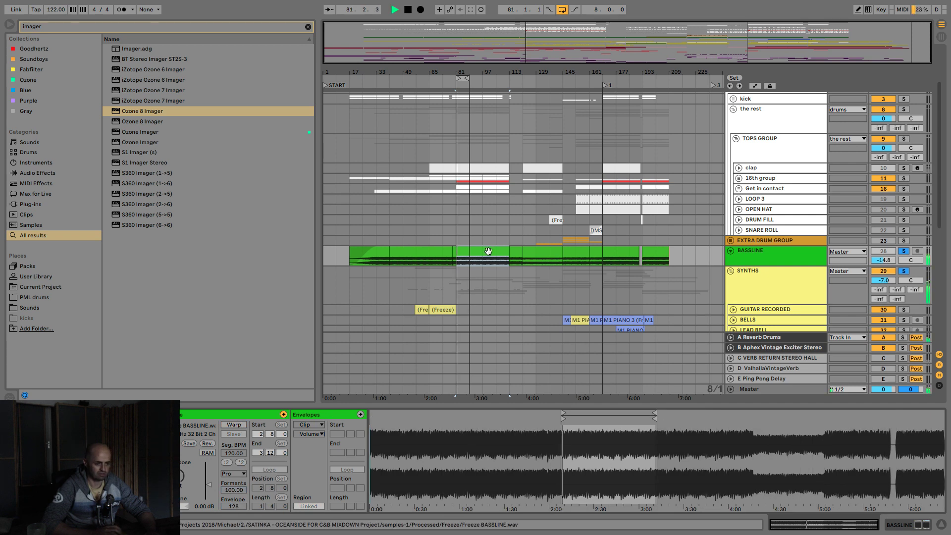
# - Stop playback, take BASSLINE and SYNTHS out of solo, and play the full mix in the loop
pyautogui.scroll(-1, 748, 254)
pyautogui.click(749, 249)
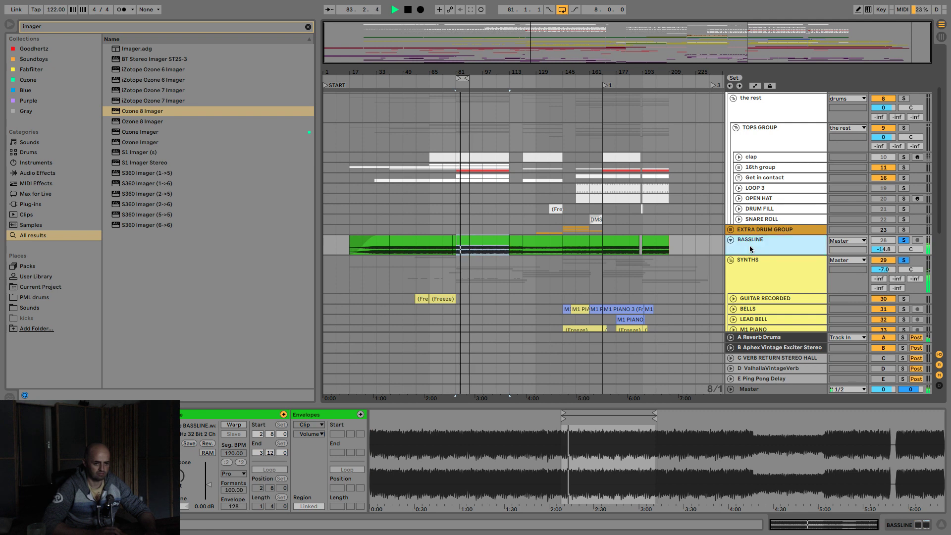
pyautogui.press('space')
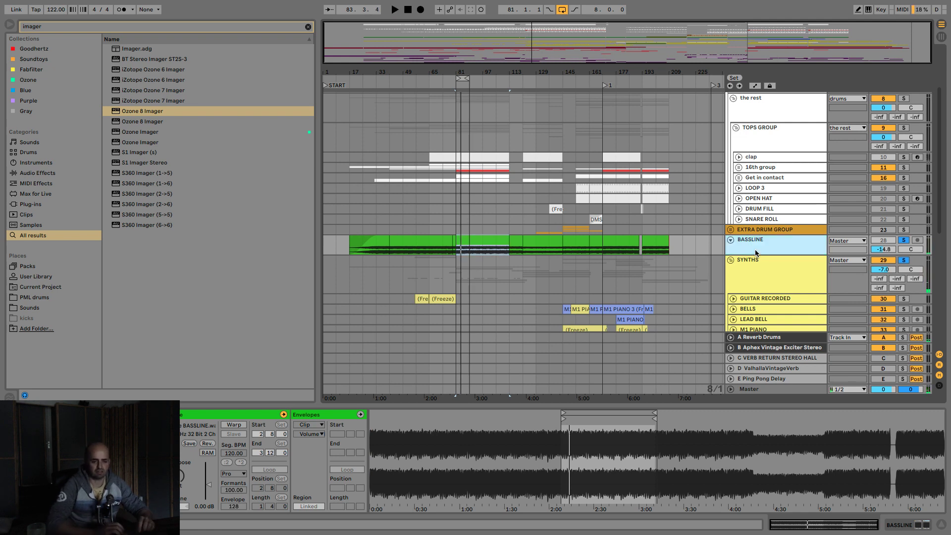
pyautogui.click(757, 264)
pyautogui.scroll(-4, 760, 257)
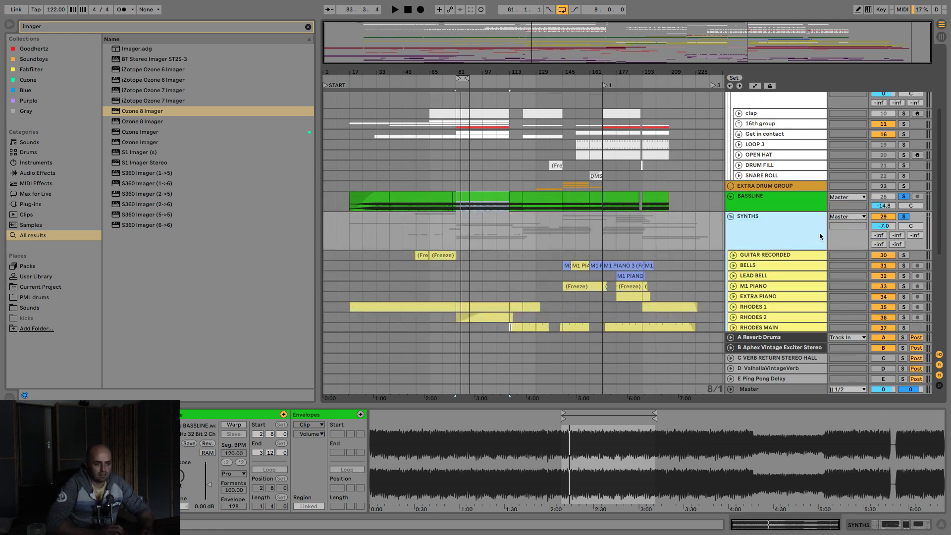
pyautogui.press('space')
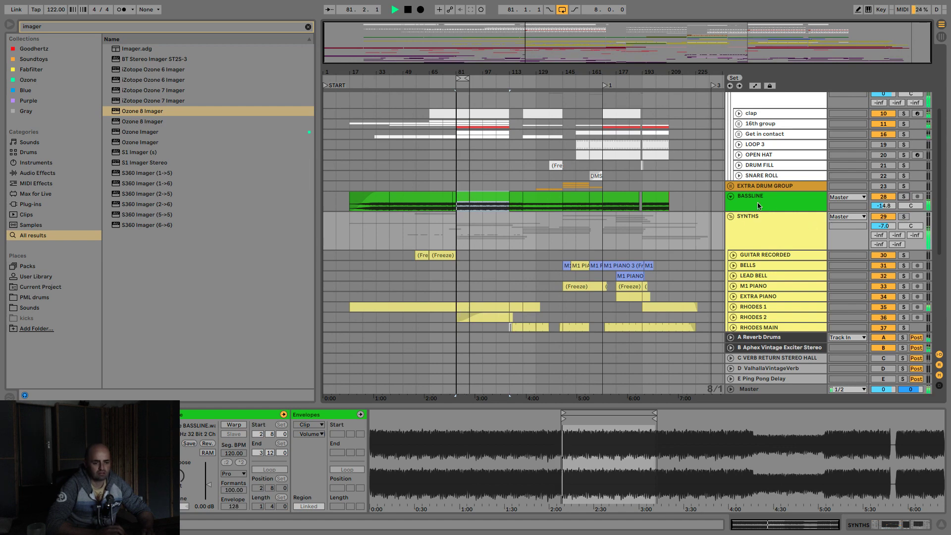
# - Fold the TOPS GROUP and the SYNTHS group to tidy the arrangement
pyautogui.scroll(8, 741, 201)
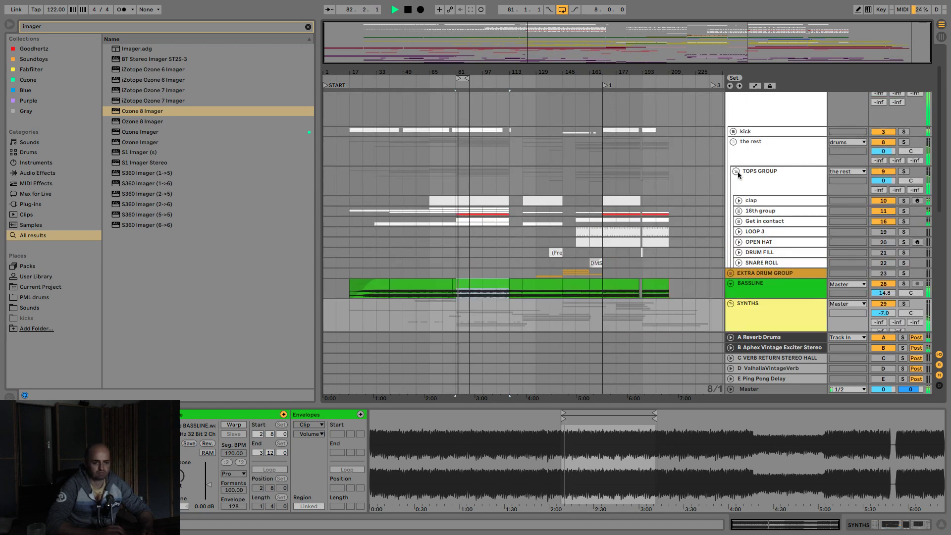
pyautogui.click(736, 172)
pyautogui.scroll(2, 737, 148)
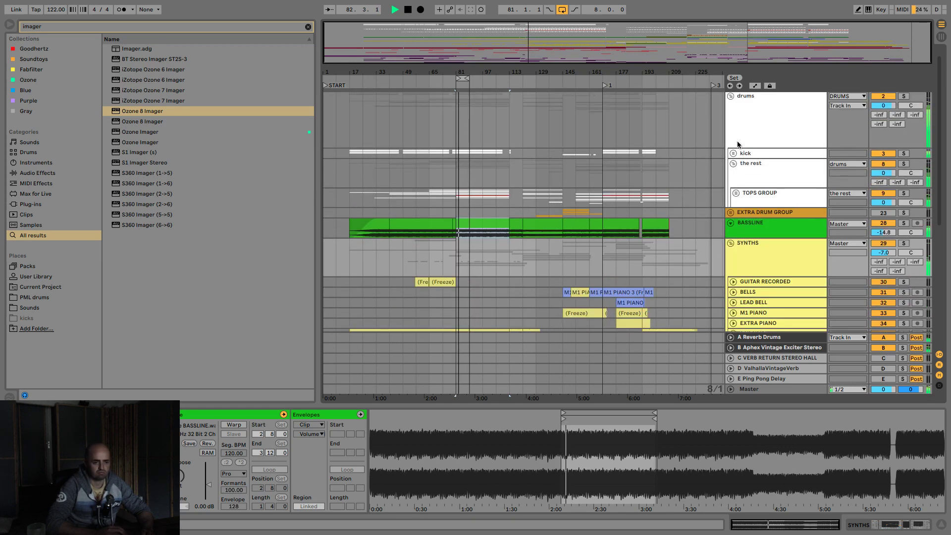
pyautogui.click(763, 221)
pyautogui.click(730, 243)
# - Raise the BASSLINE track's volume to -9.8 dB in the playing mix, and stop playback
pyautogui.click(731, 223)
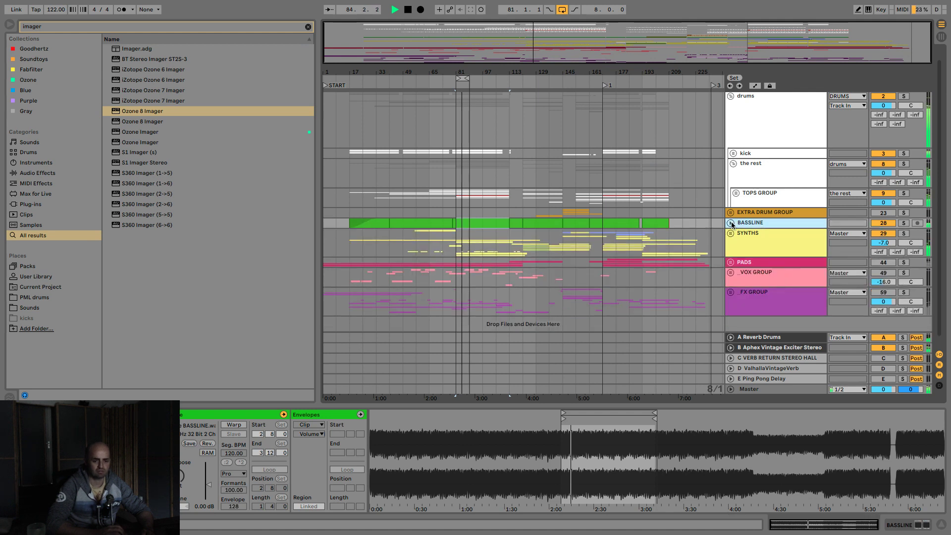
pyautogui.click(732, 224)
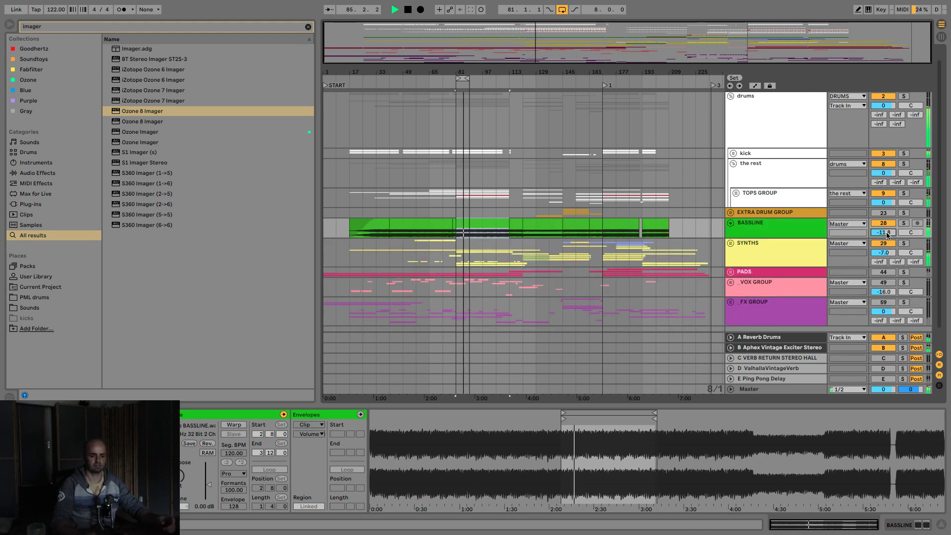
pyautogui.scroll(2, 887, 235)
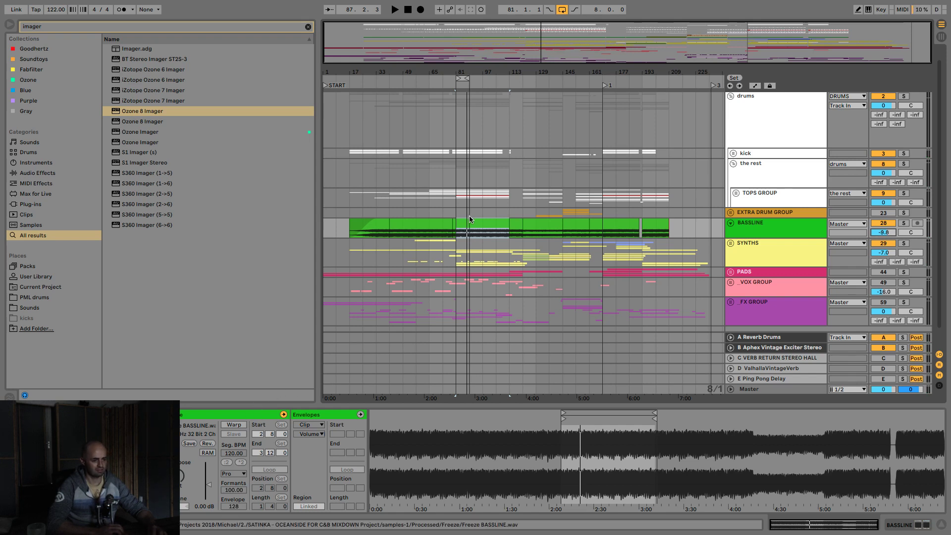
# - Turn Warp back on for the BASSLINE clip starting at bar 81 and bring the track's volume to -14.8 dB
pyautogui.click(476, 224)
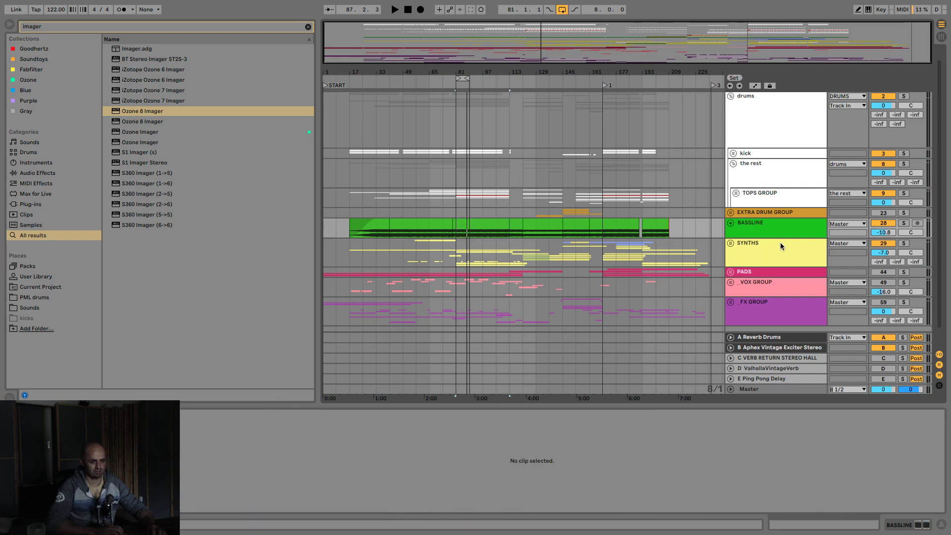
pyautogui.scroll(-1, 743, 231)
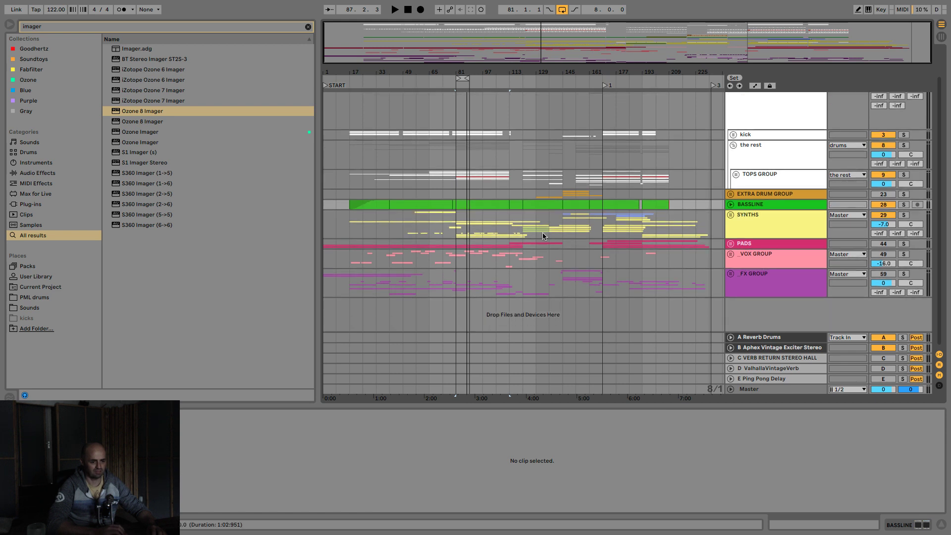
pyautogui.click(472, 207)
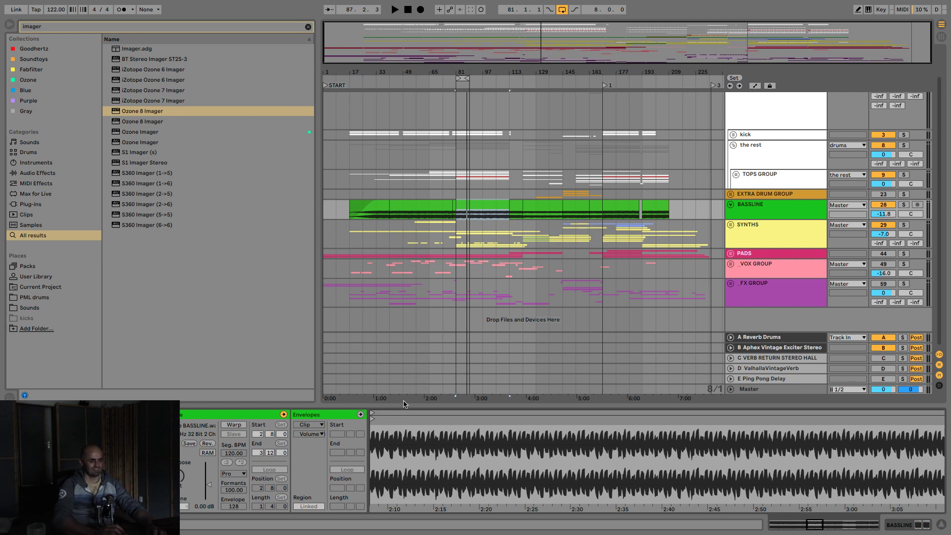
pyautogui.moveTo(465, 65); pyautogui.dragTo(465, 107)
pyautogui.click(378, 204)
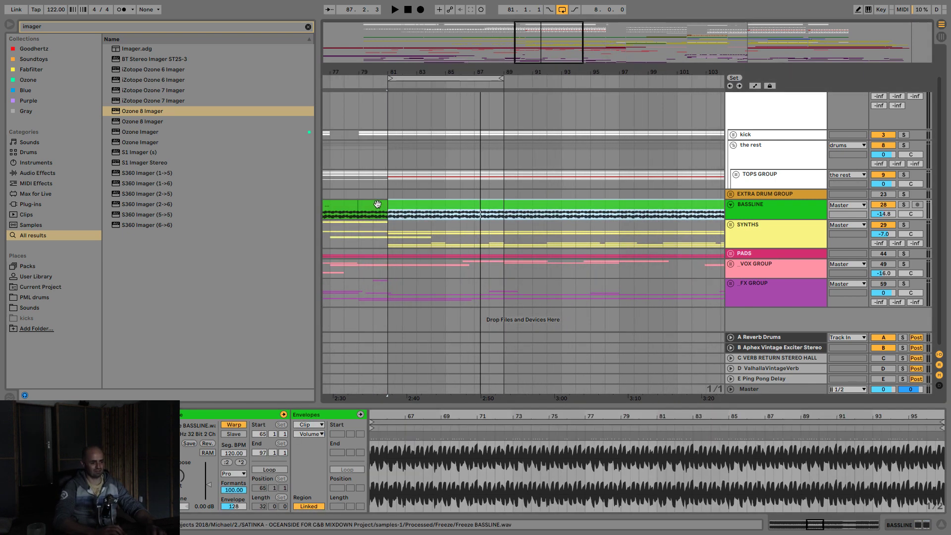
# - Play the loop from bar 81, raise the BASSLINE track's volume to -8.1 dB, and stop playback
pyautogui.click(382, 237)
pyautogui.press('space')
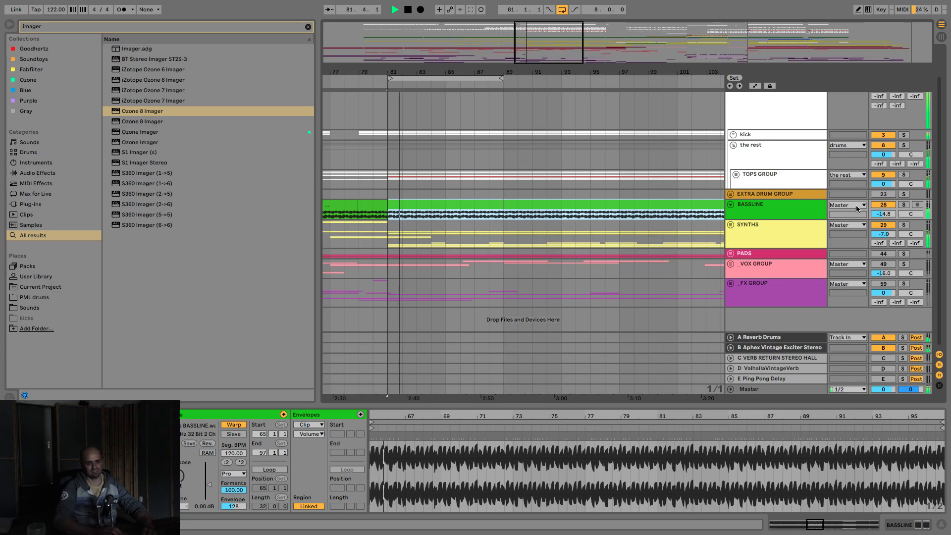
pyautogui.moveTo(883, 214)
pyautogui.mouseDown()
pyautogui.moveTo(883, 200)
pyautogui.moveTo(877, 217)
pyautogui.mouseUp()
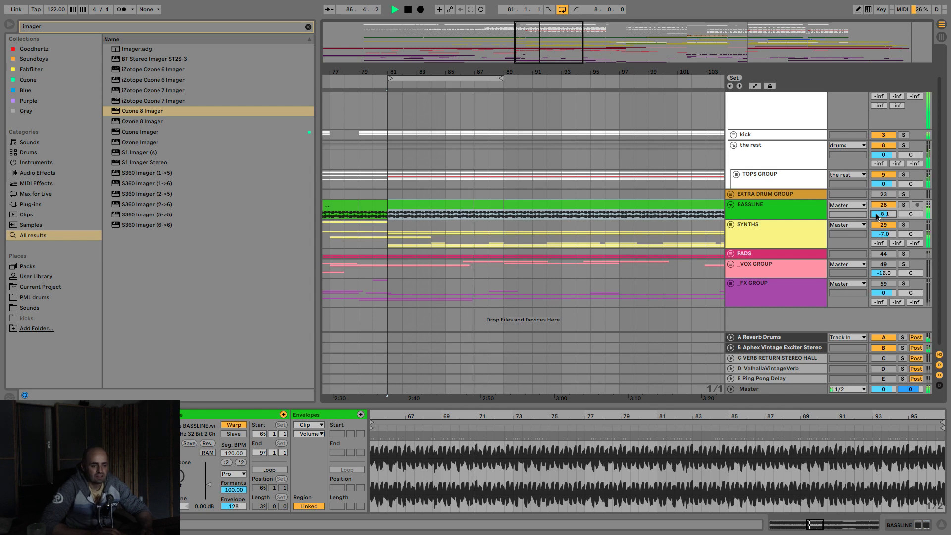
pyautogui.scroll(2, 783, 221)
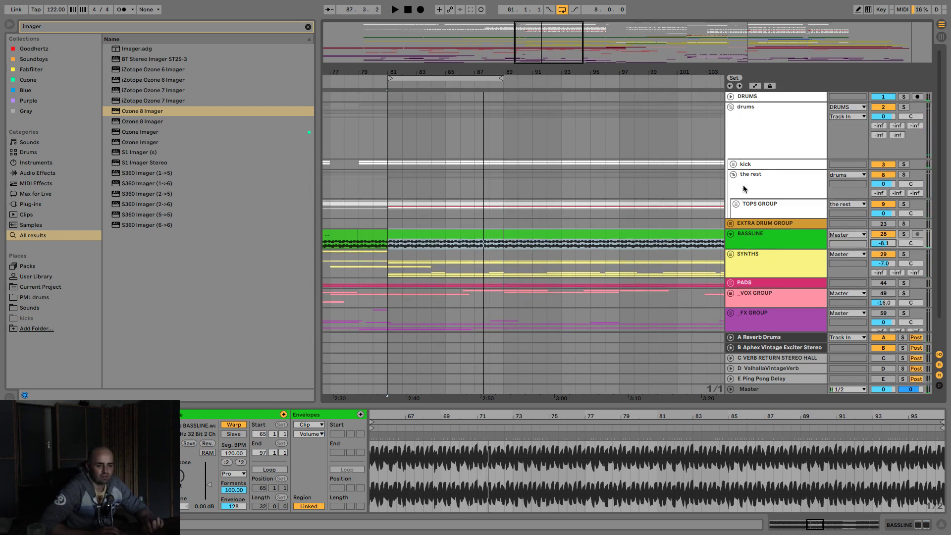
# - Fold the drums group, solo the DRUMS track, and play the loop
pyautogui.scroll(-1, 743, 188)
pyautogui.click(753, 193)
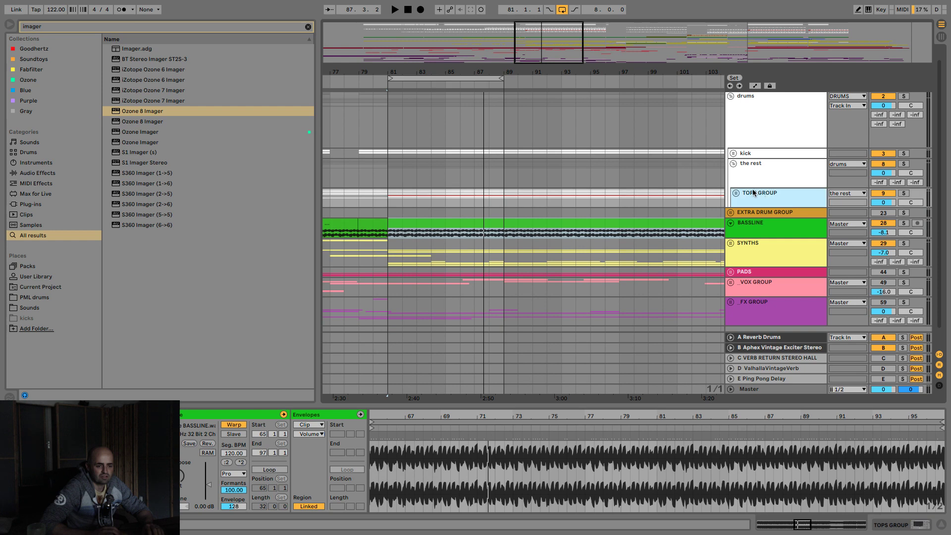
pyautogui.click(731, 96)
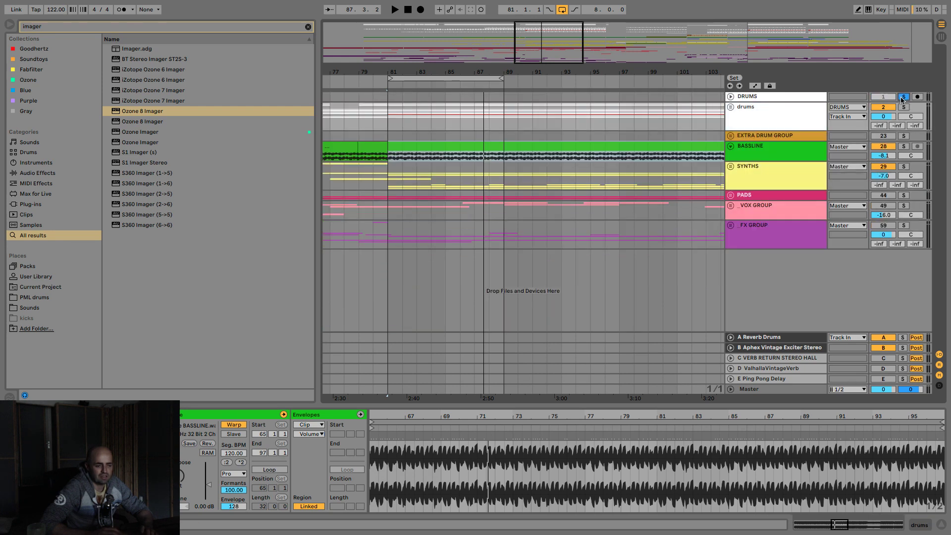
pyautogui.press('space')
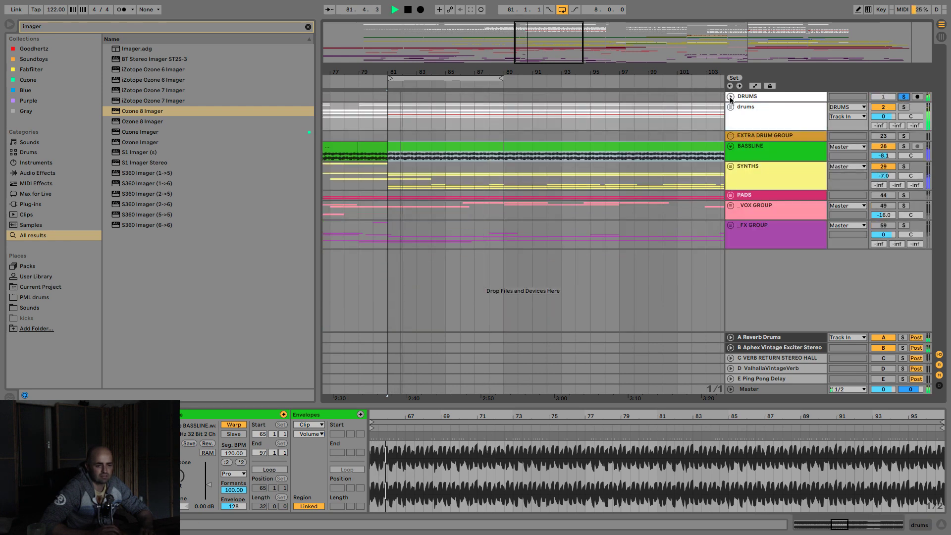
# - Stop playback and unfold the drums group, the TOPS GROUP and the 16th group to reach their individual tracks
pyautogui.moveTo(788, 102); pyautogui.dragTo(788, 137)
pyautogui.click(731, 144)
pyautogui.scroll(-3, 797, 144)
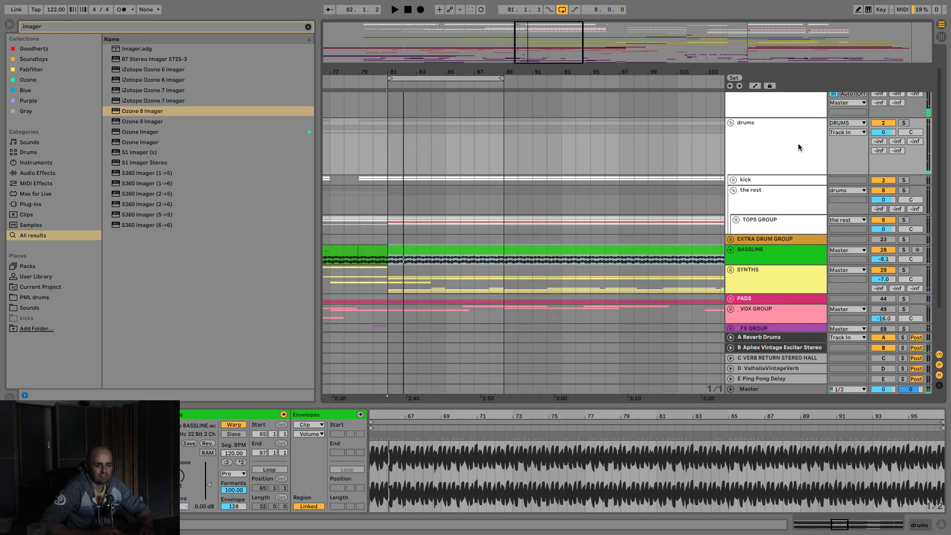
pyautogui.click(736, 197)
pyautogui.scroll(-2, 784, 183)
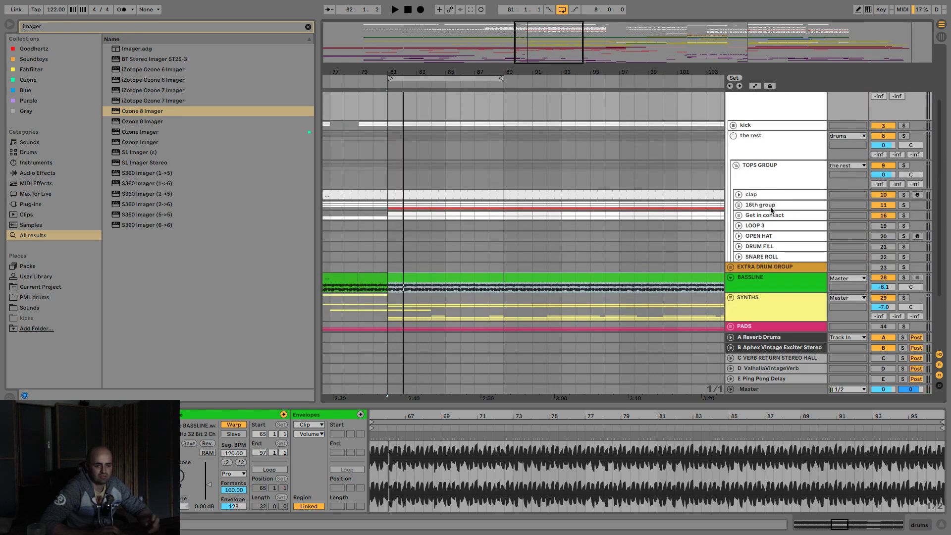
pyautogui.click(738, 205)
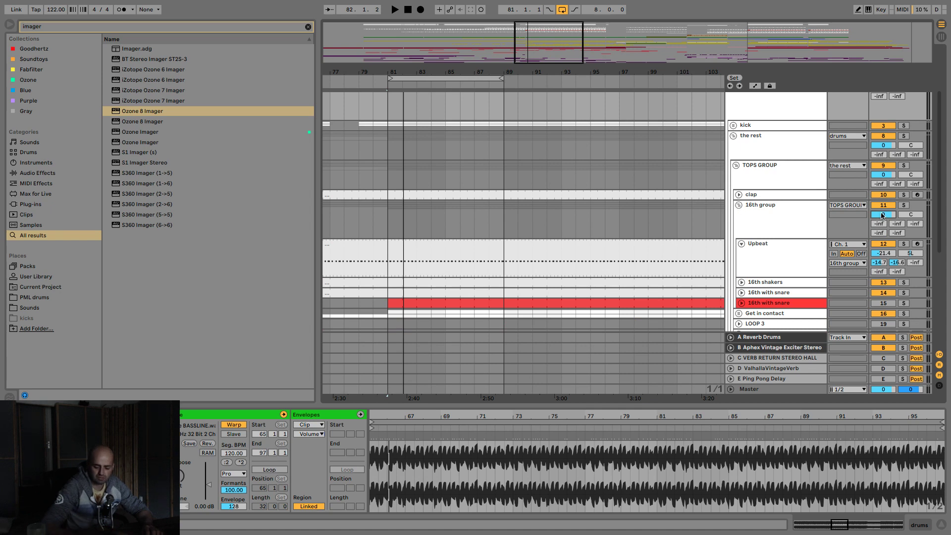
# - Lower the 16th group's volume to -3.0 dB during playback, and take DRUMS out of solo to play the full mix
pyautogui.press('space')
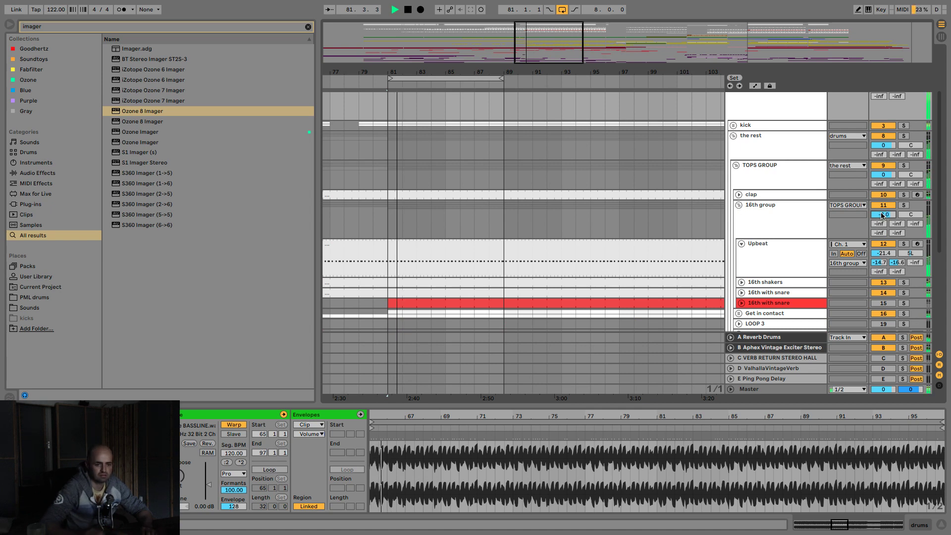
pyautogui.scroll(3, 731, 123)
pyautogui.click(731, 97)
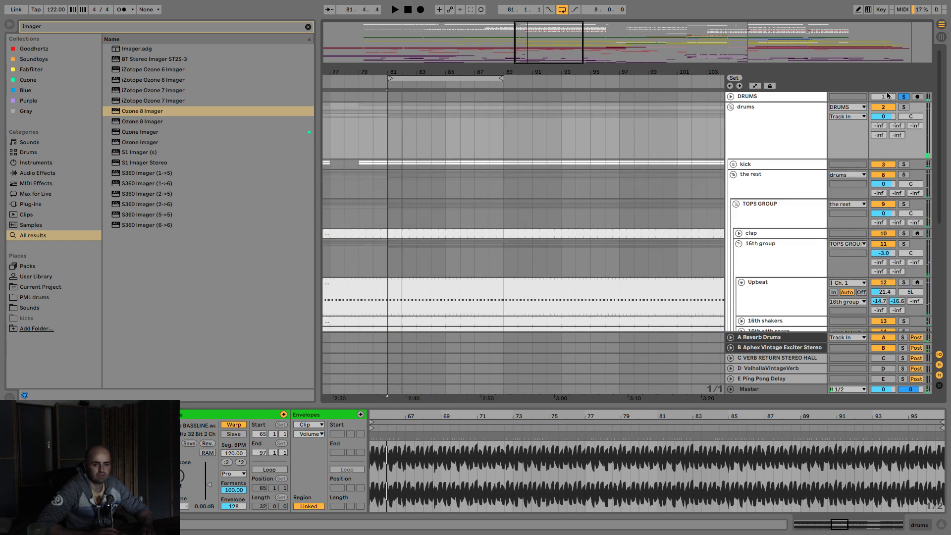
pyautogui.press('space')
# - Set the 16th group's volume to -2.0 dB in the playing full mix
pyautogui.click(731, 107)
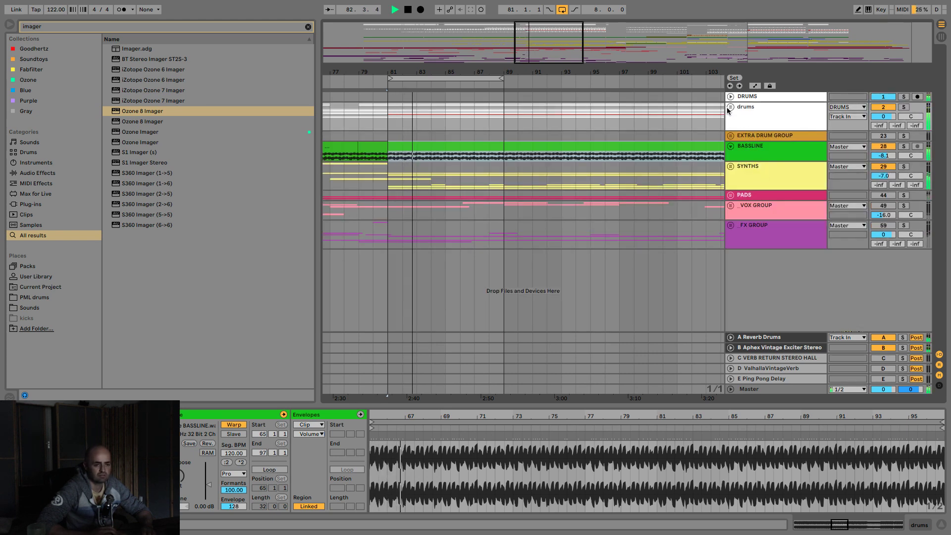
pyautogui.click(730, 107)
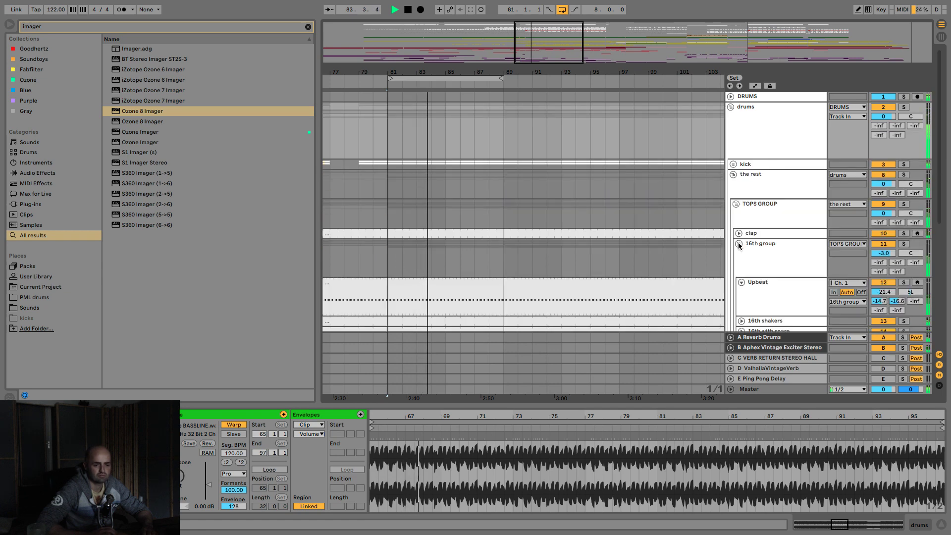
pyautogui.moveTo(883, 256); pyautogui.dragTo(883, 253)
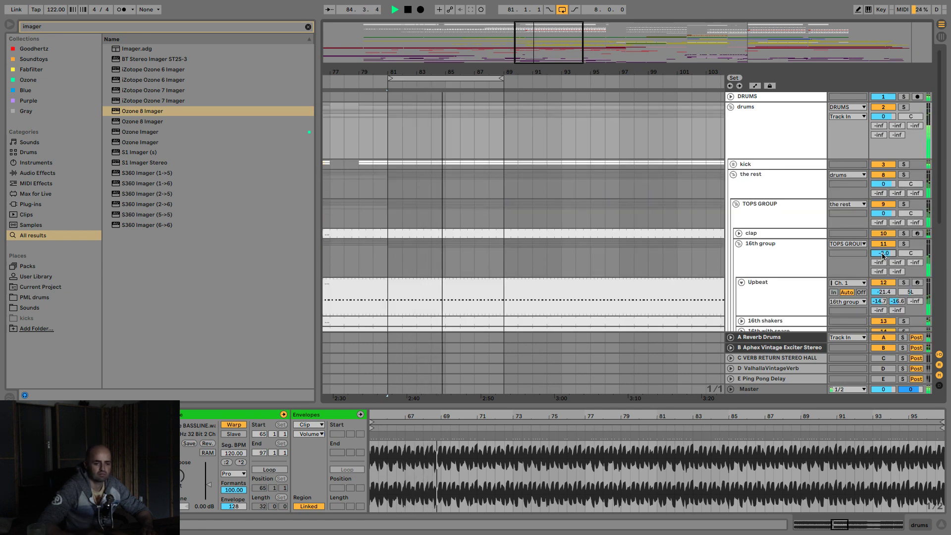
# - Unfold the clap track to check its volume in the playing mix, and fold the whole drums group
pyautogui.click(743, 236)
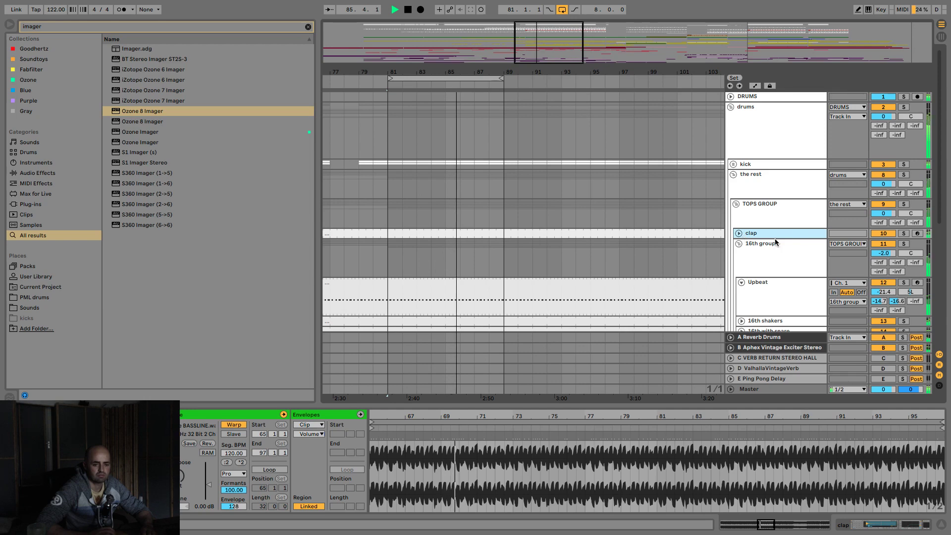
pyautogui.click(739, 234)
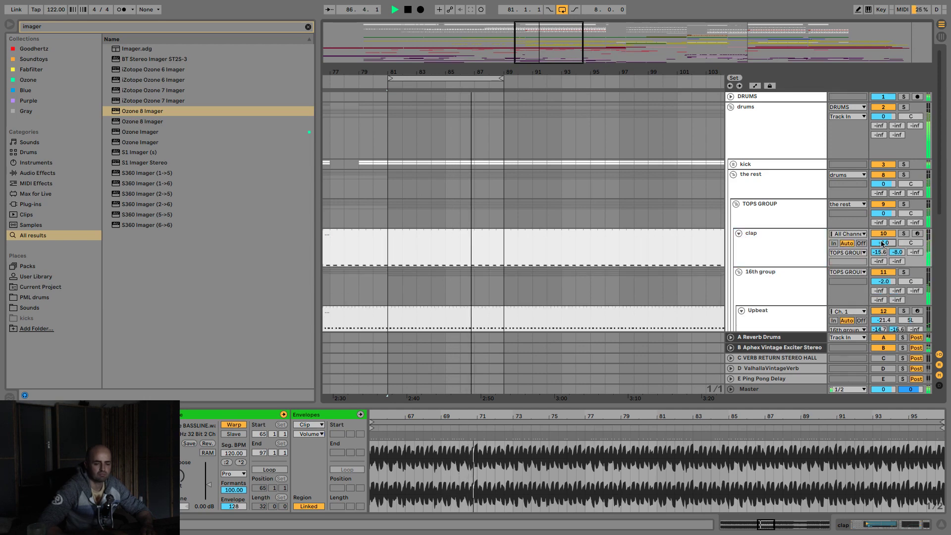
pyautogui.click(731, 107)
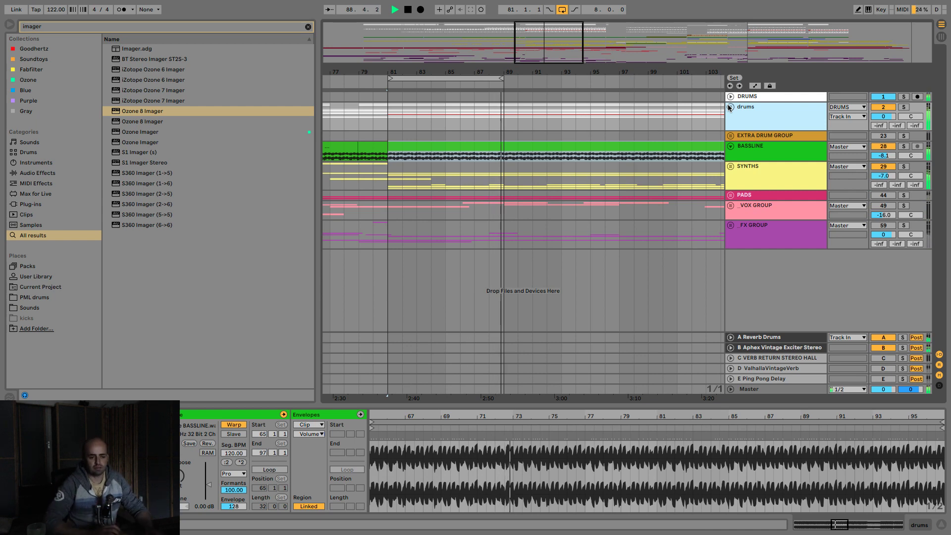
# - Unfold the SYNTHS group, select SAX, and play the loop with the ValhallaVintageVerb and Ping Pong Delay returns activated
pyautogui.click(730, 166)
pyautogui.scroll(-5, 772, 171)
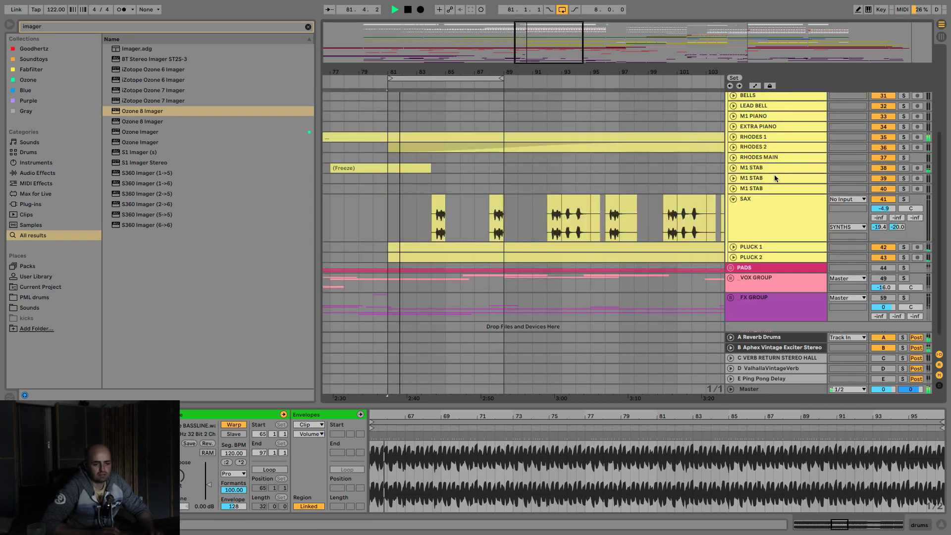
pyautogui.click(739, 203)
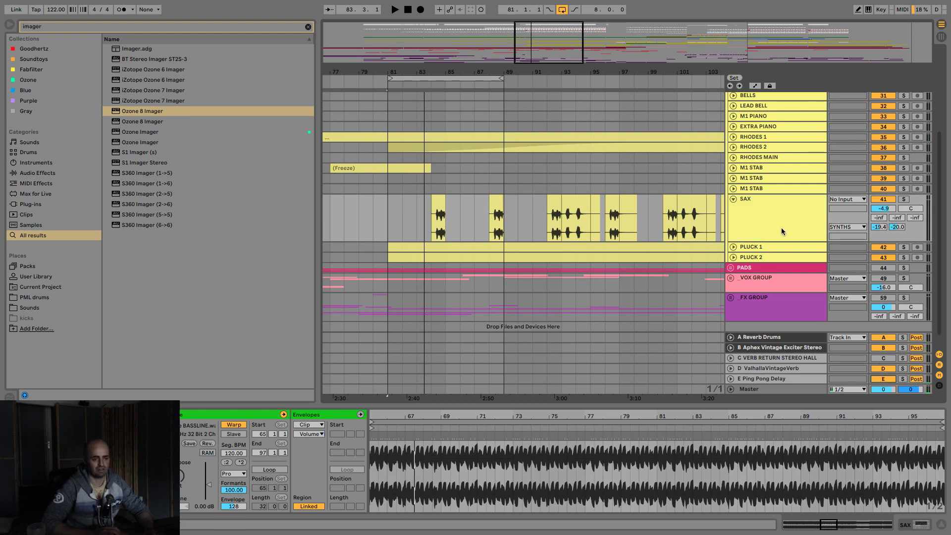
pyautogui.press('space')
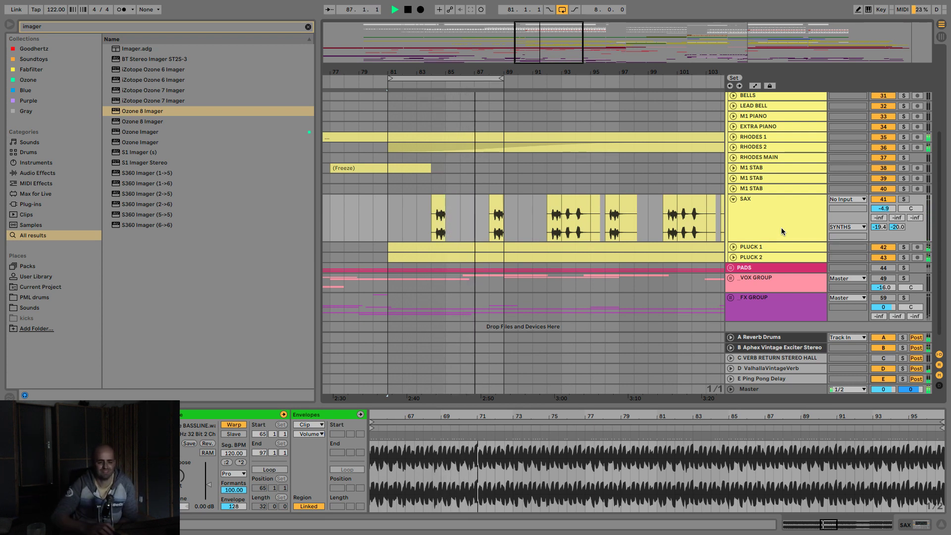
# - Select the Ping Pong Delay return and extend the playing loop from bar 81 to a length of 20 bars
pyautogui.click(787, 368)
pyautogui.click(791, 380)
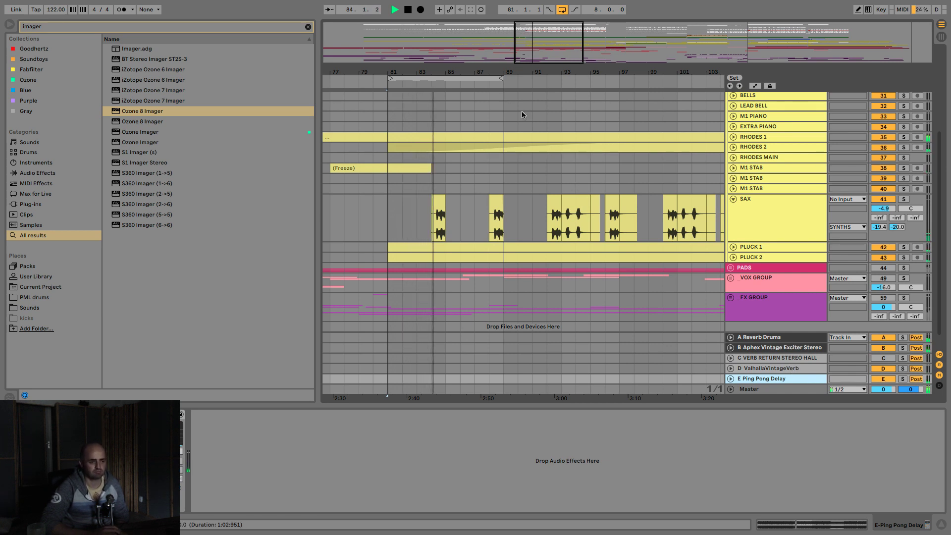
pyautogui.moveTo(503, 78); pyautogui.dragTo(679, 97)
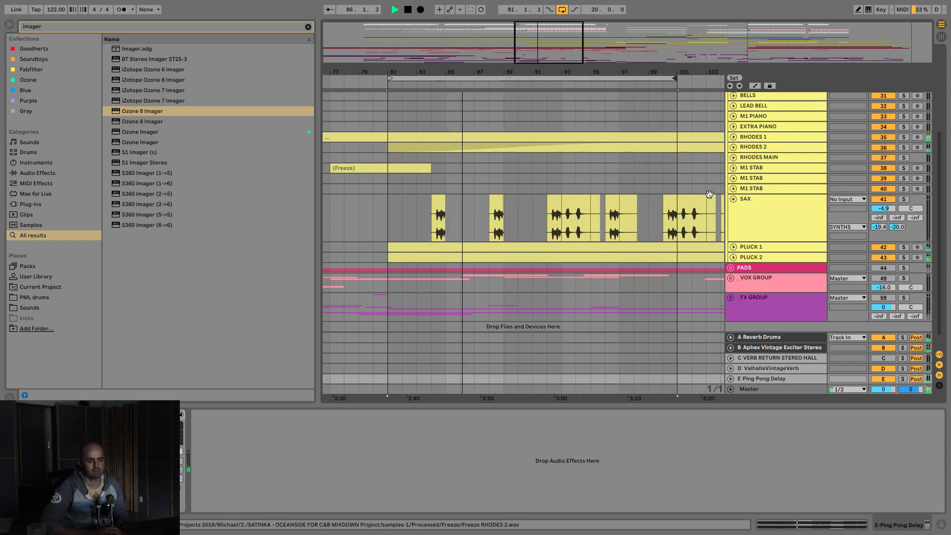
# - Paste the LFOTool device at the end of the Ping Pong Delay return's chain and close its plug-in window
pyautogui.click(768, 380)
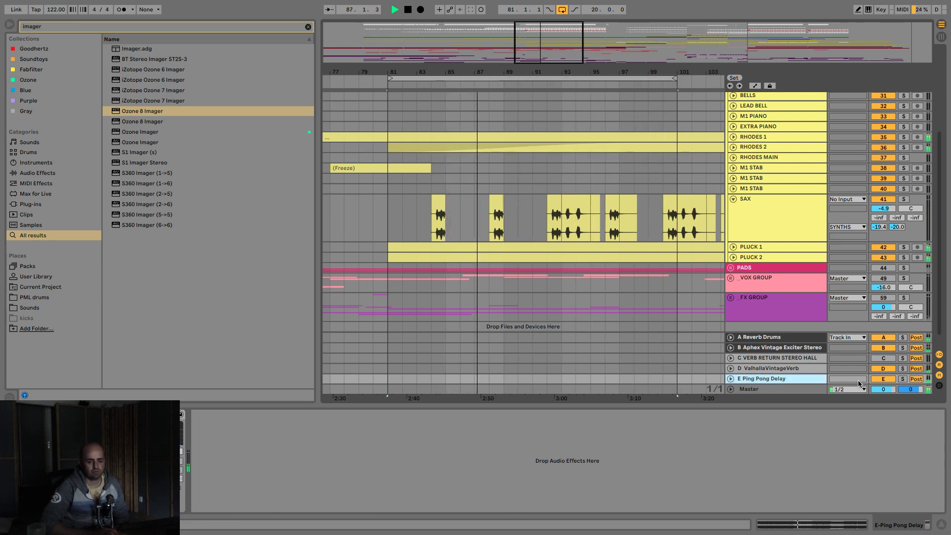
pyautogui.click(668, 466)
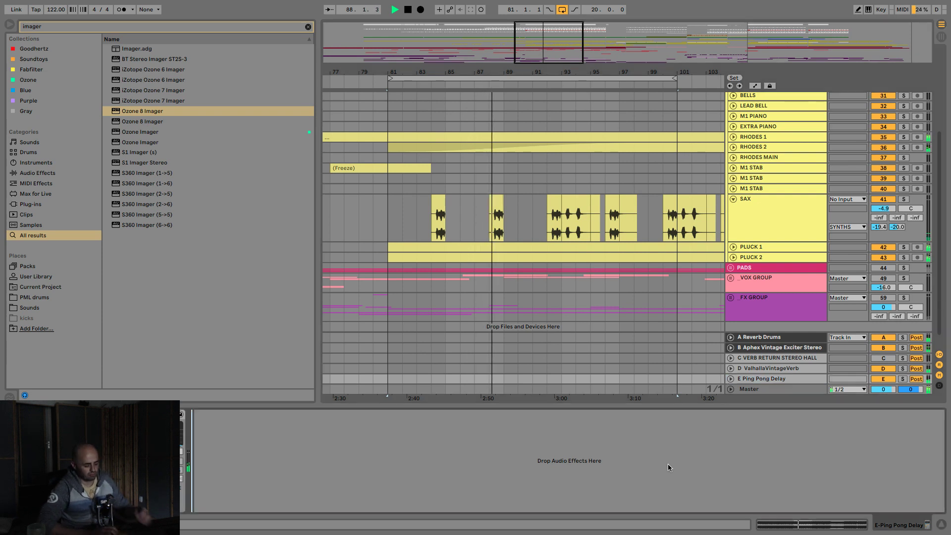
pyautogui.press('super+v')
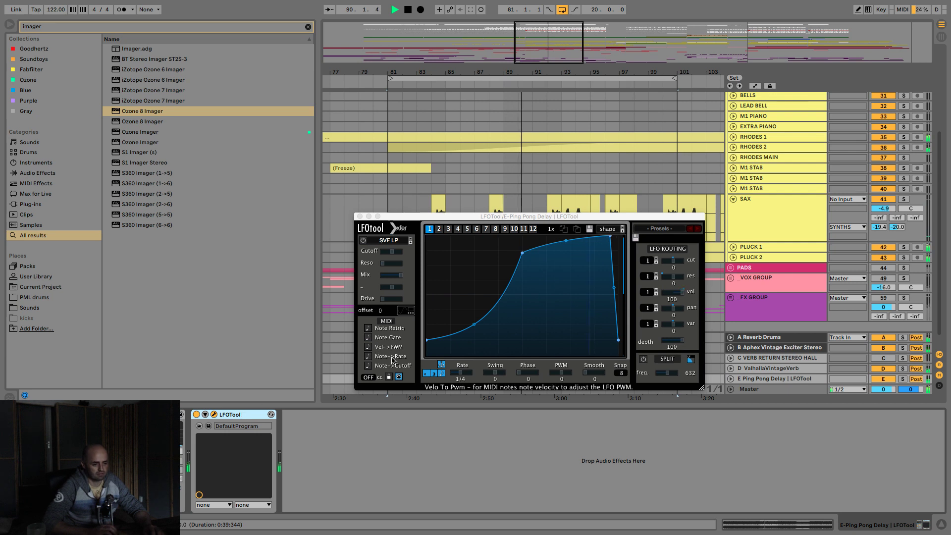
pyautogui.click(360, 216)
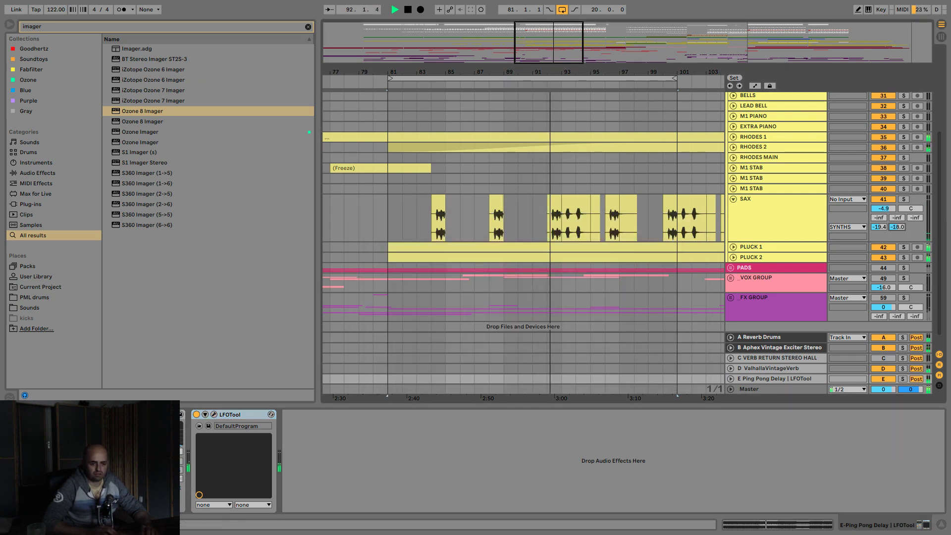
# - Set the SAX track's send to the Ping Pong Delay return to -18.7 dB
pyautogui.moveTo(900, 228); pyautogui.dragTo(900, 235)
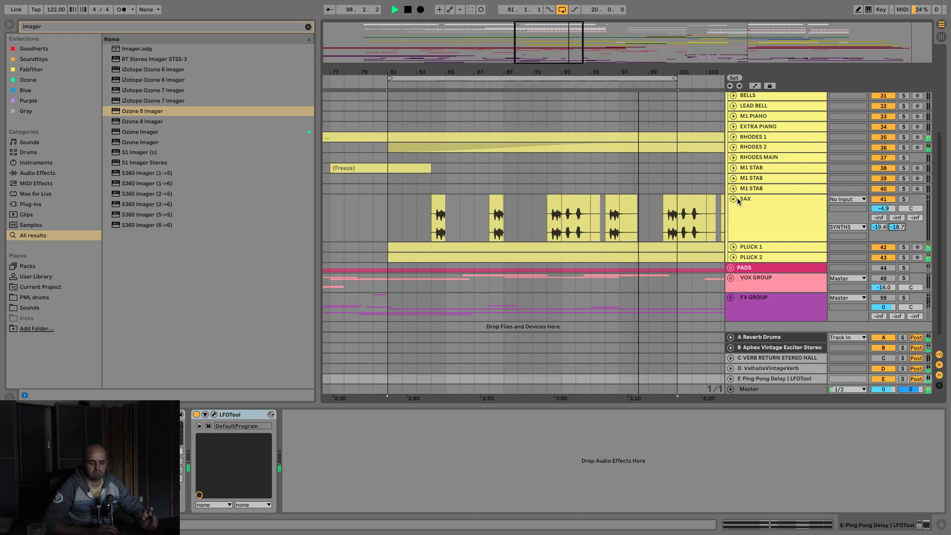
# - Solo the ValhallaVintageVerb return in the playing loop and bring the SAX track's sends into reach
pyautogui.click(898, 372)
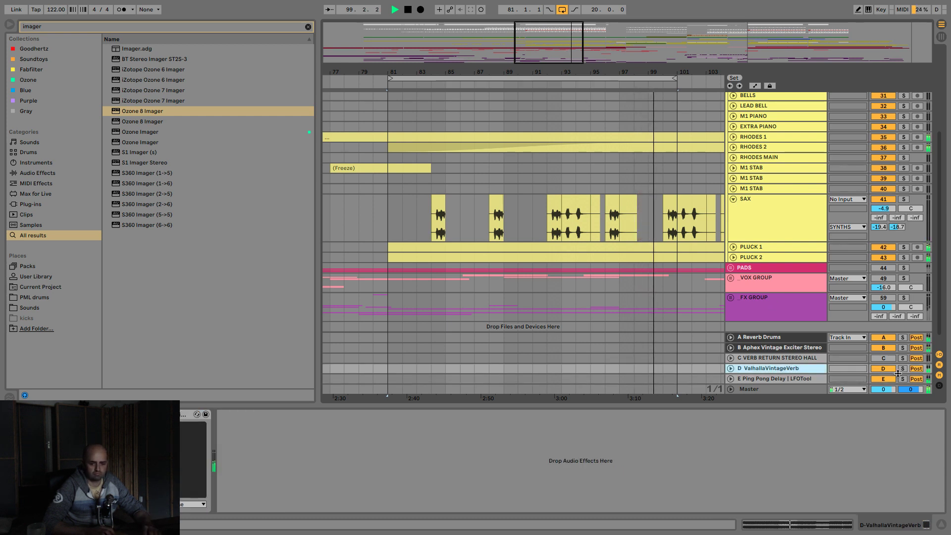
pyautogui.click(901, 370)
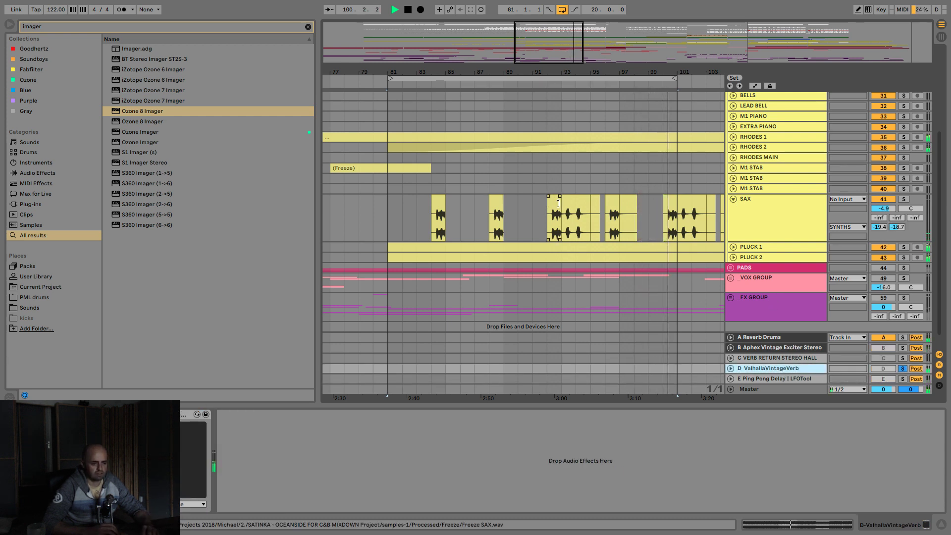
pyautogui.scroll(1, 615, 210)
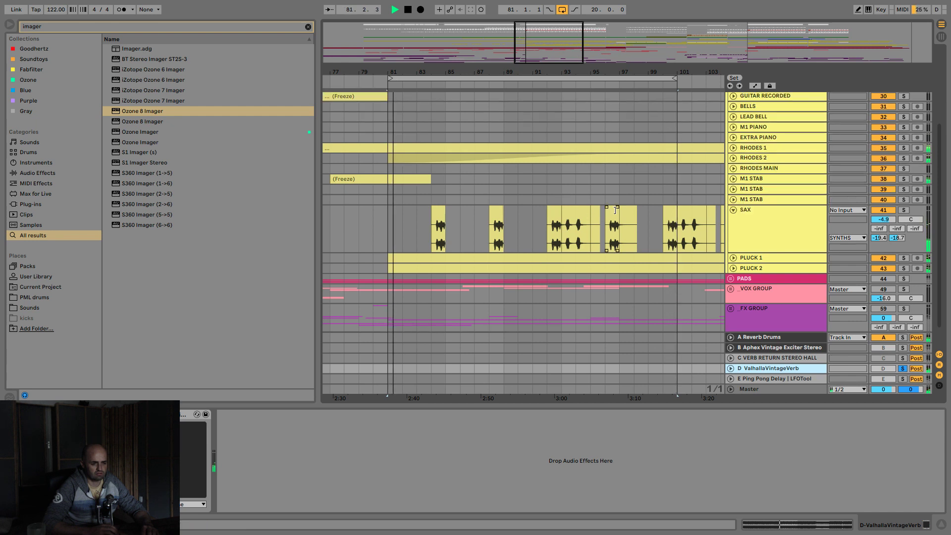
pyautogui.scroll(-1, 789, 244)
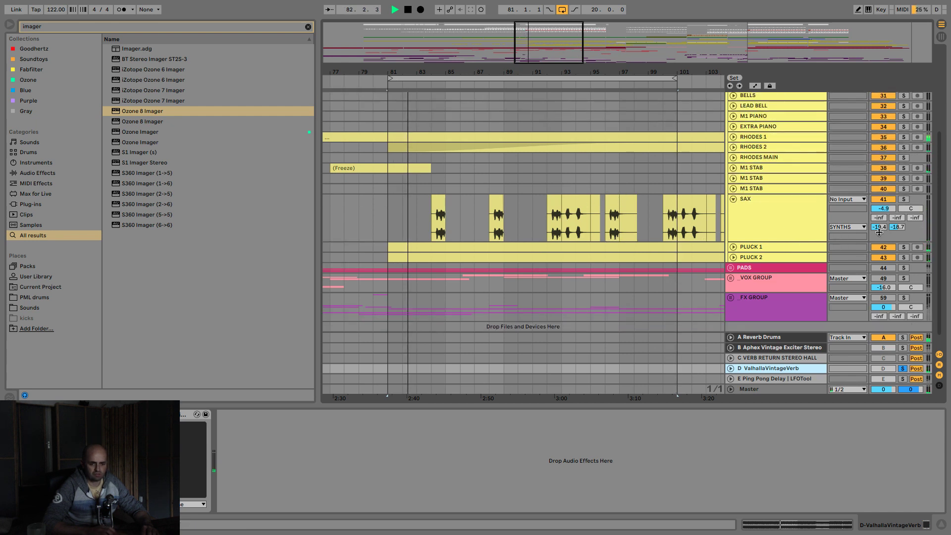
# - Unsolo the ValhallaVintageVerb return and unfold the RHODES 2 track in place of the SAX track
pyautogui.click(900, 369)
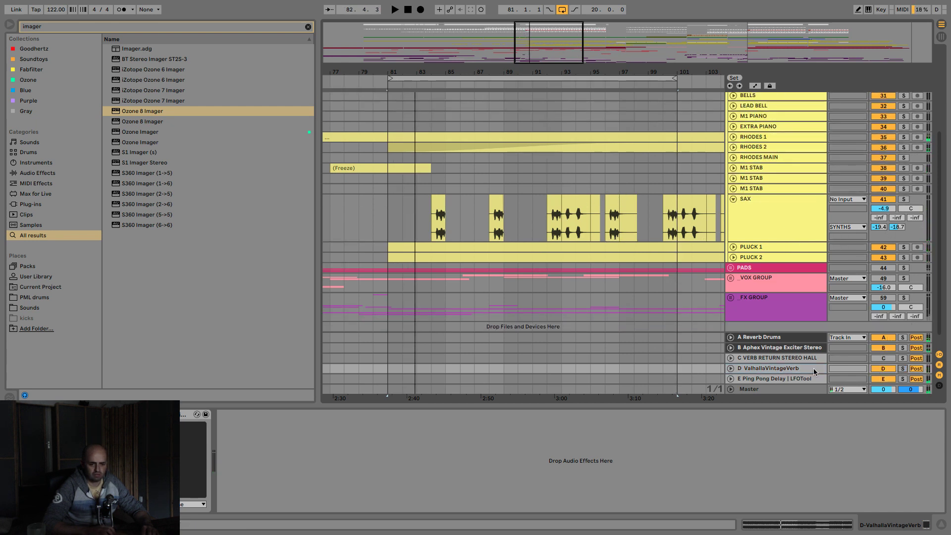
pyautogui.click(733, 199)
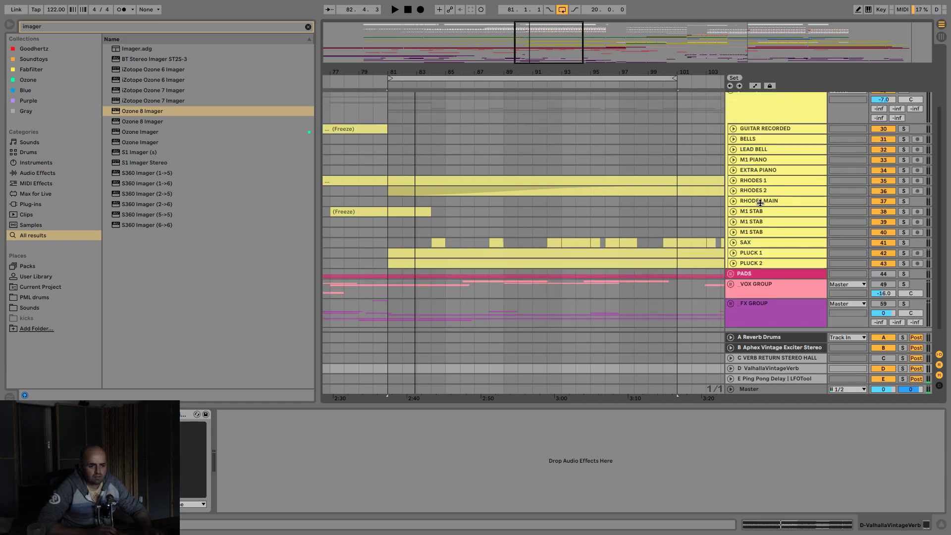
pyautogui.click(765, 212)
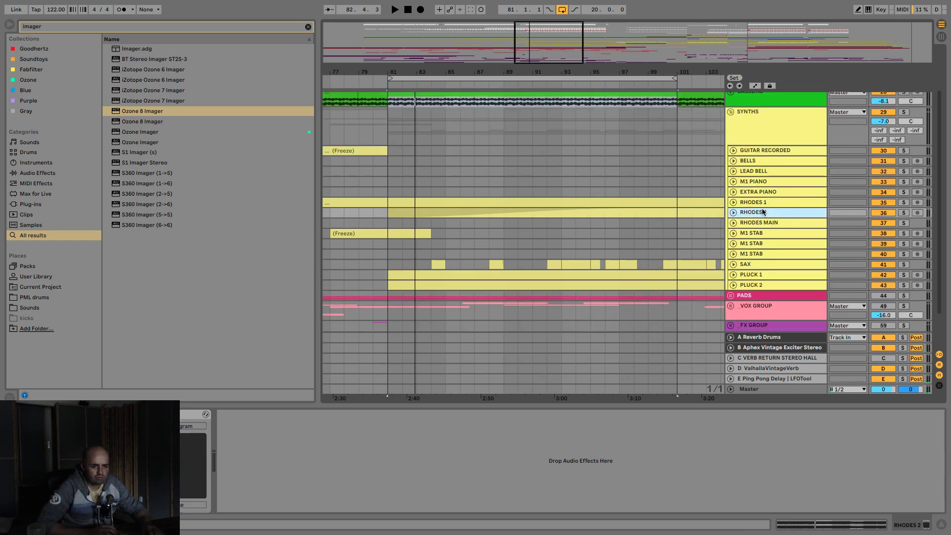
pyautogui.click(733, 213)
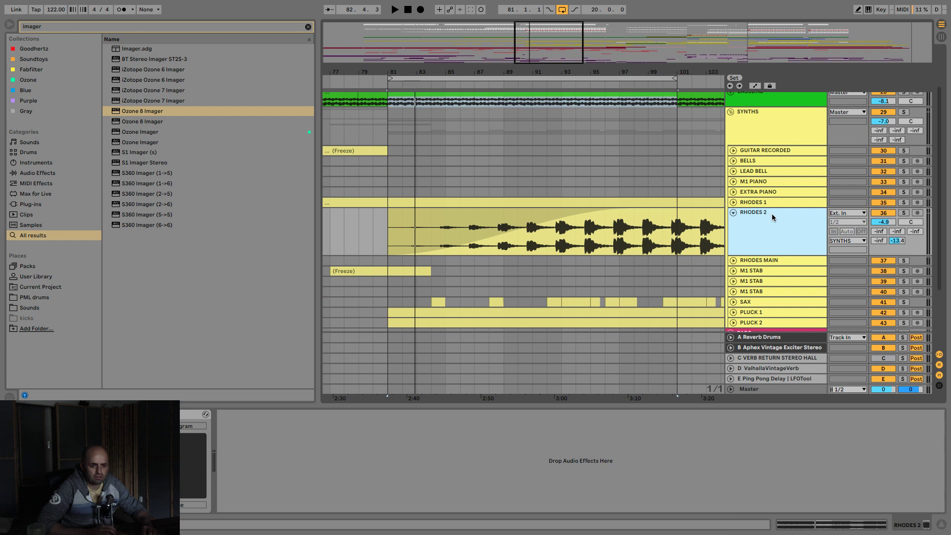
# - Solo RHODES 2 and RHODES 1 during playback from about bar 95 and reset RHODES 2's Ping Pong Delay send to -inf
pyautogui.click(591, 242)
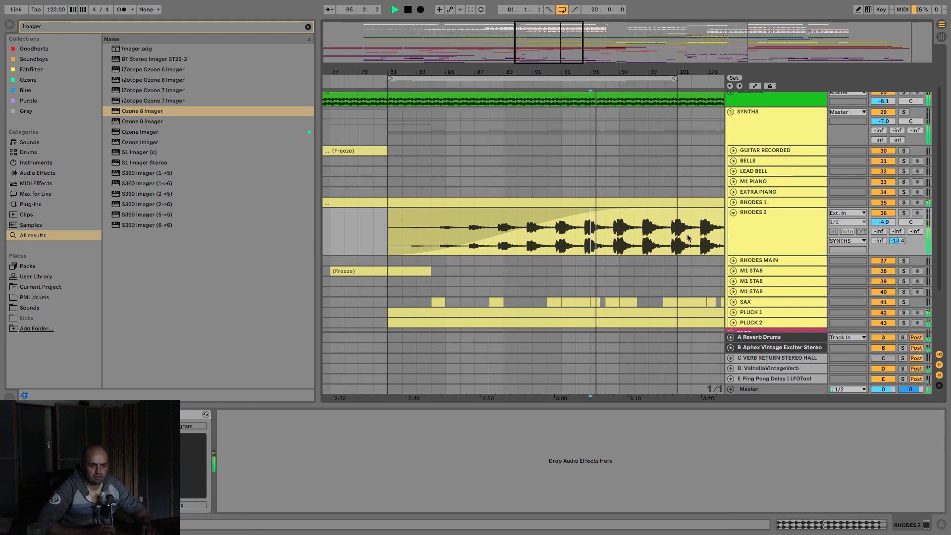
pyautogui.click(905, 213)
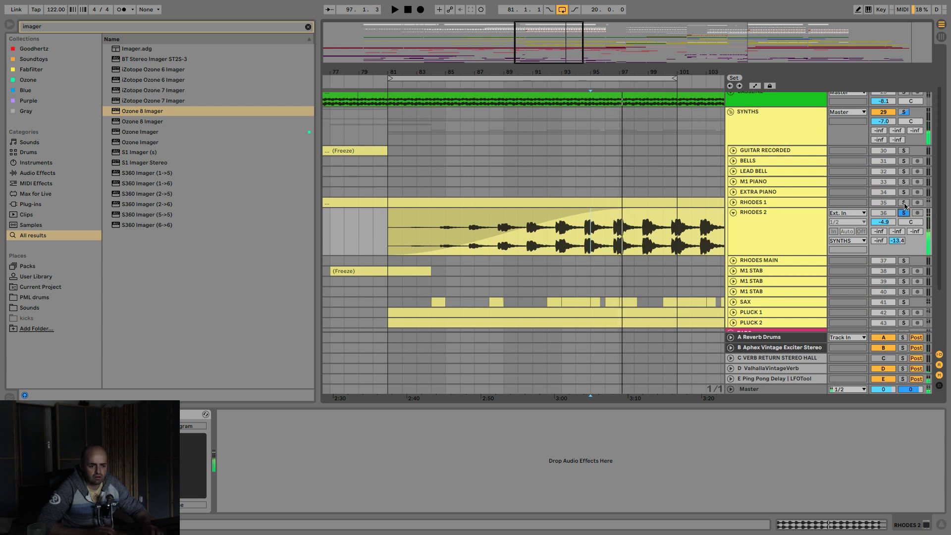
pyautogui.click(904, 206)
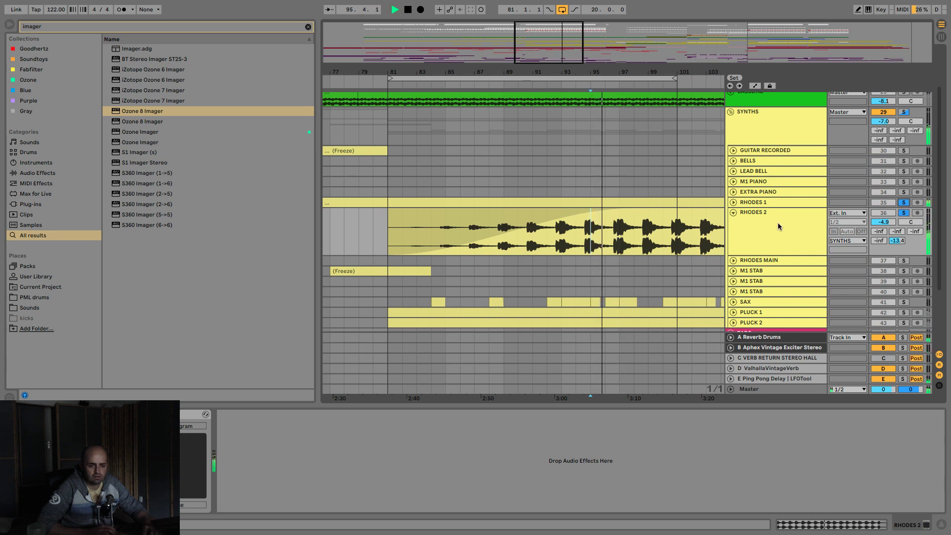
pyautogui.doubleClick(897, 241)
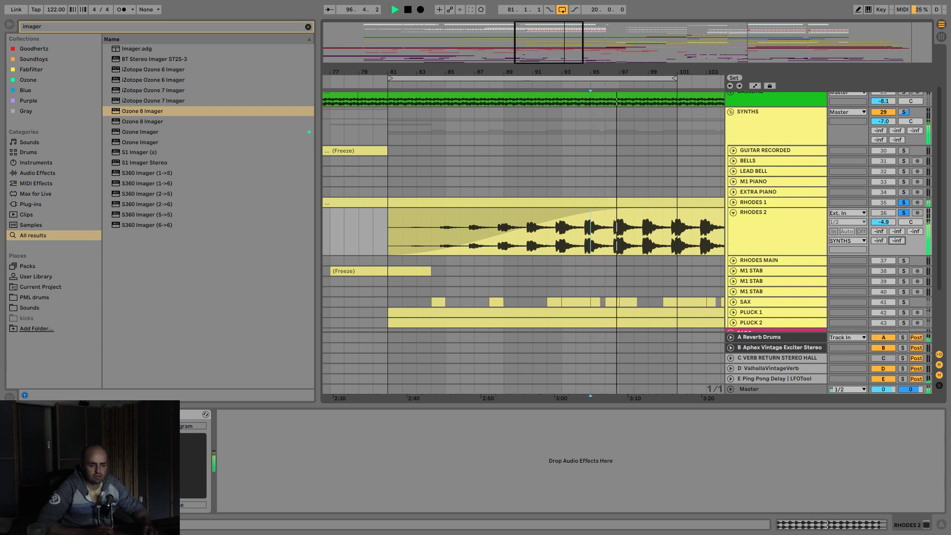
# - Unfold RHODES 1 and group it with RHODES 2 into a new group track
pyautogui.click(750, 203)
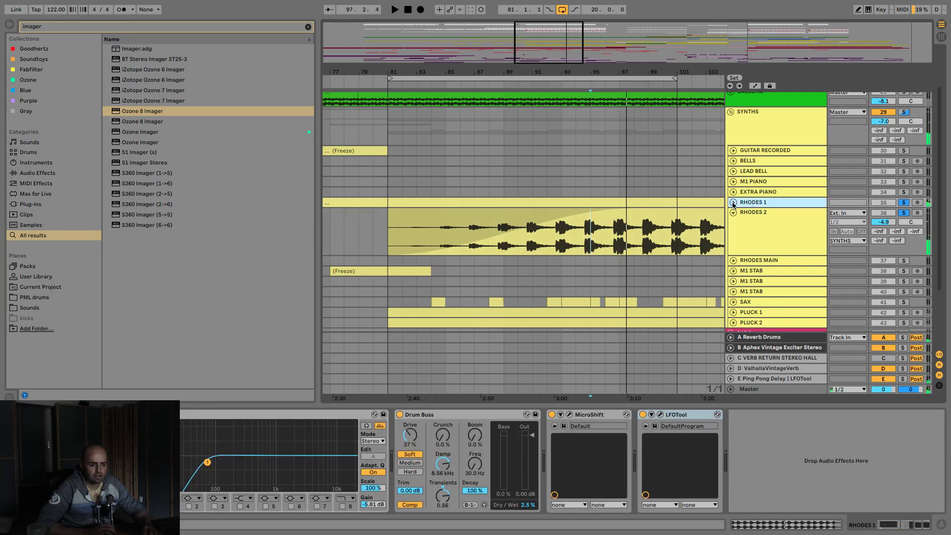
pyautogui.click(733, 203)
pyautogui.keyDown('shift'); pyautogui.click(757, 256); pyautogui.keyUp('shift')
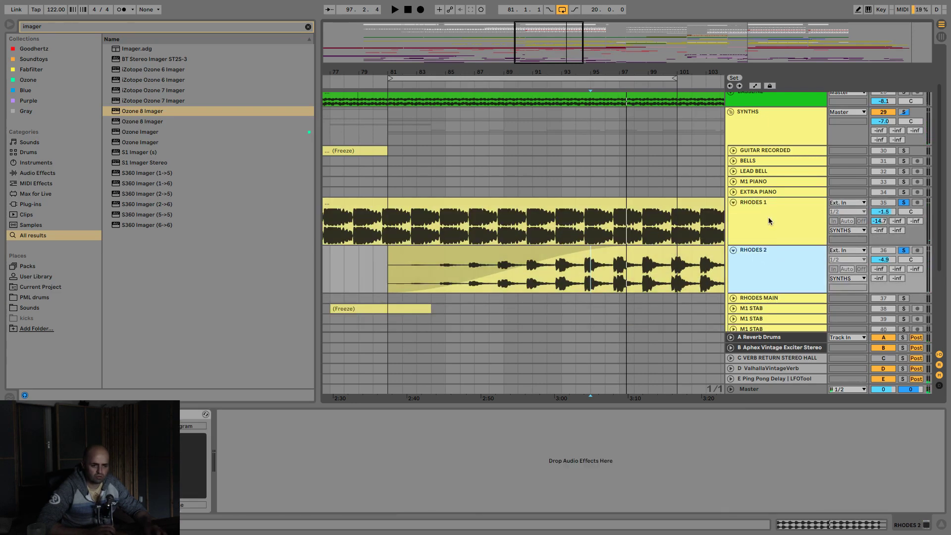
pyautogui.click(768, 229)
pyautogui.hotkey('ctrl', 'g')
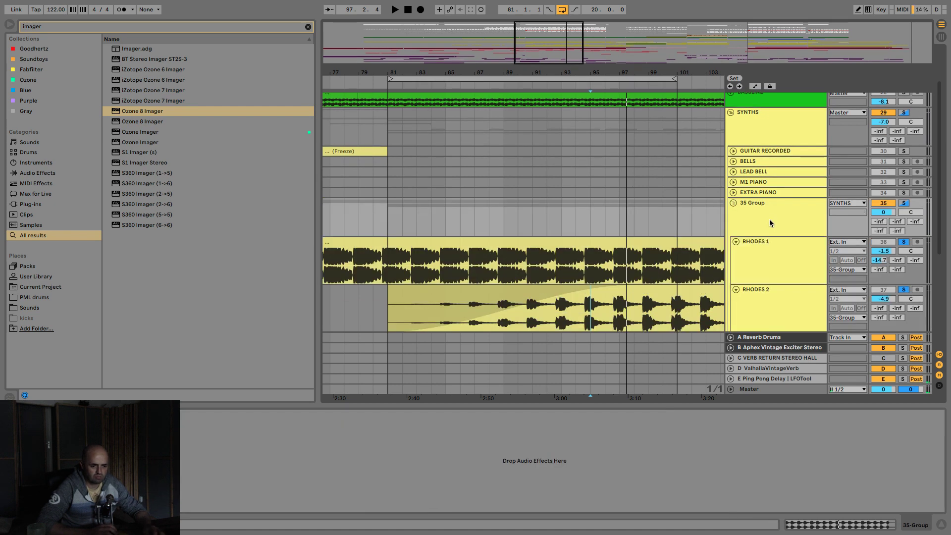
# - Combine RHODES 1's EQ, Drum Buss, MicroShift and LFOTool devices into one rack
pyautogui.scroll(-1, 761, 266)
pyautogui.click(763, 275)
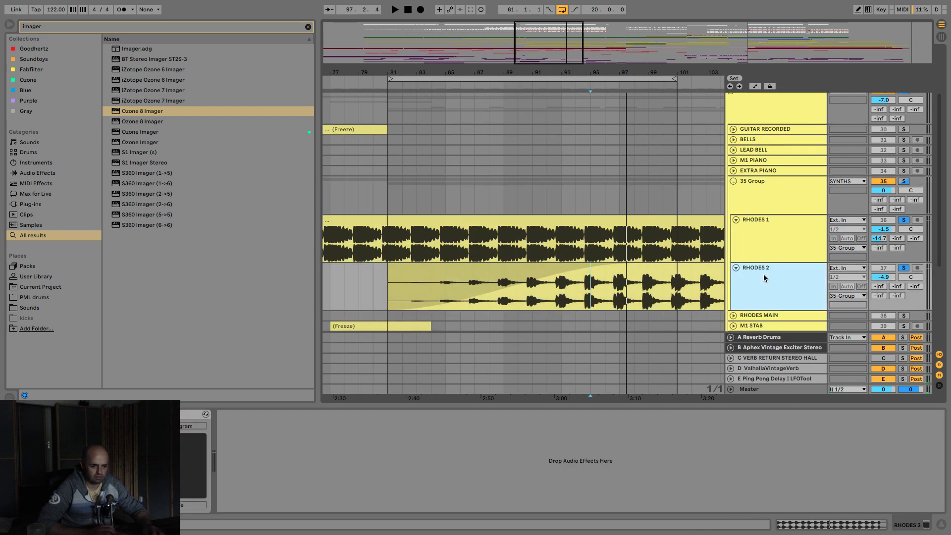
pyautogui.click(768, 244)
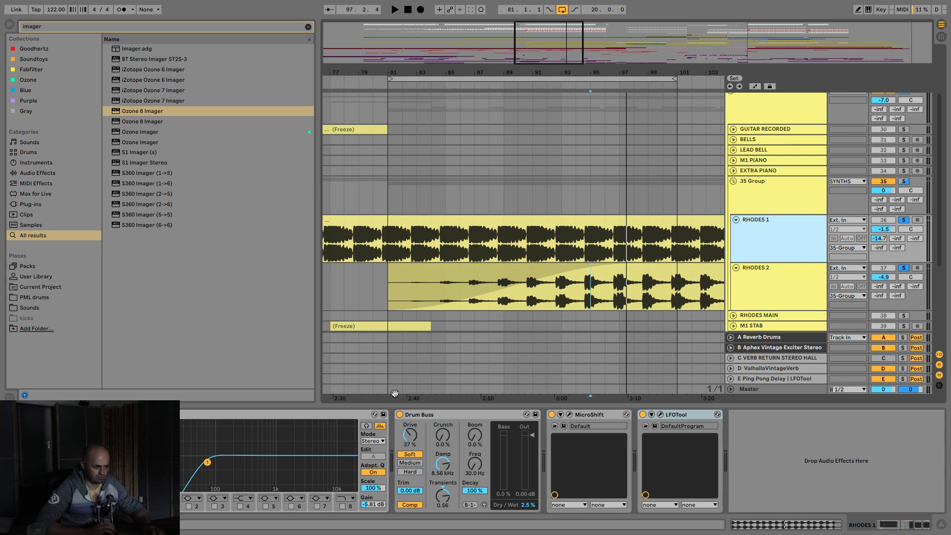
pyautogui.click(438, 417)
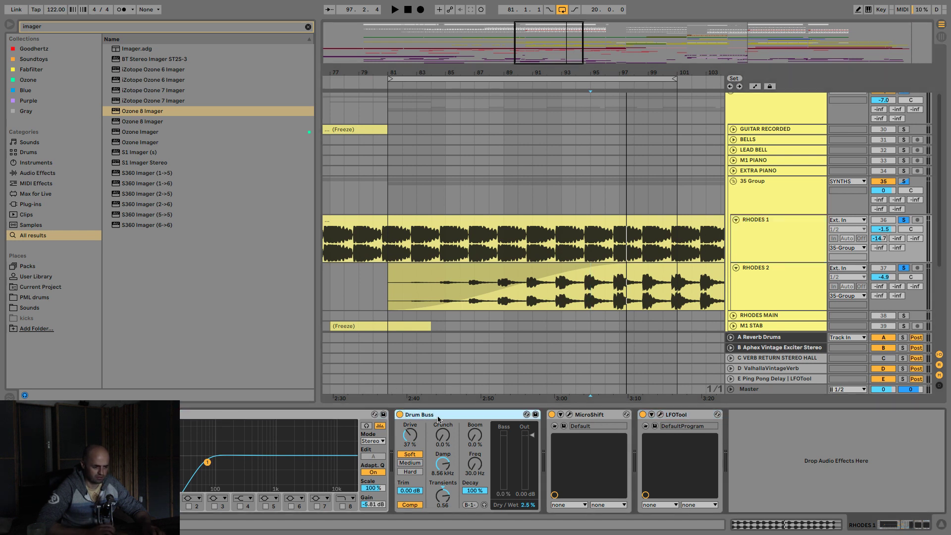
pyautogui.click(347, 415)
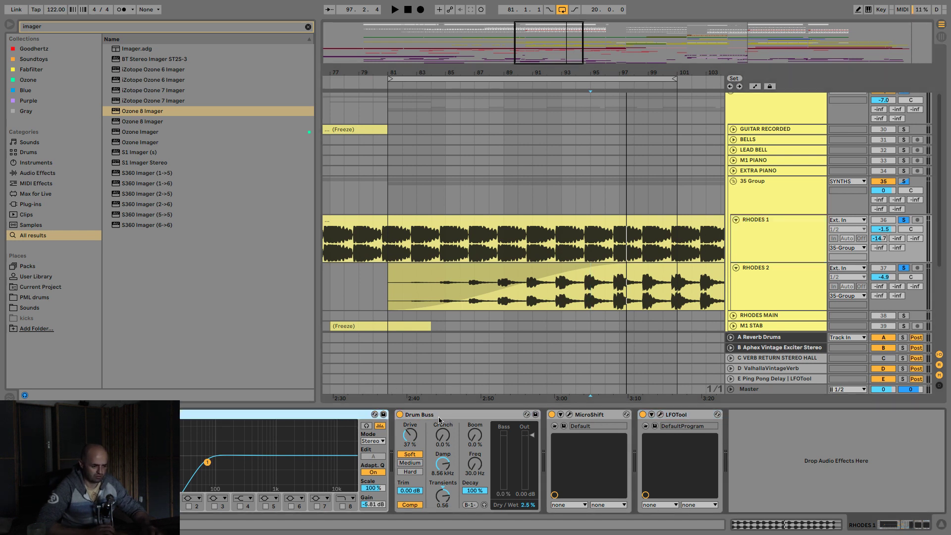
pyautogui.moveTo(439, 420); pyautogui.dragTo(400, 420)
pyautogui.moveTo(615, 417); pyautogui.dragTo(546, 419)
pyautogui.moveTo(697, 416); pyautogui.dragTo(638, 421)
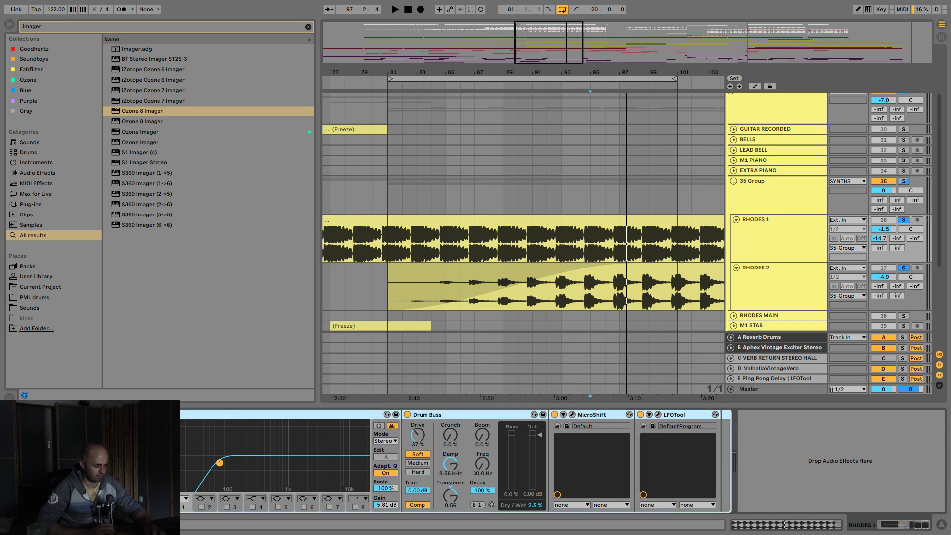
# - Move the device rack from RHODES 1 to the group track that holds the two Rhodes tracks
pyautogui.press('super+x')
pyautogui.click(753, 197)
pyautogui.click(670, 466)
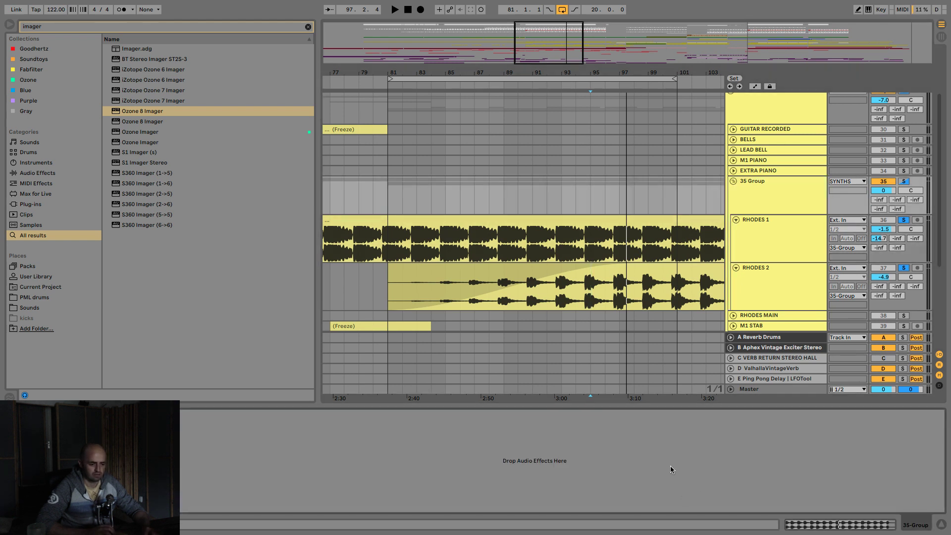
pyautogui.press('super+v')
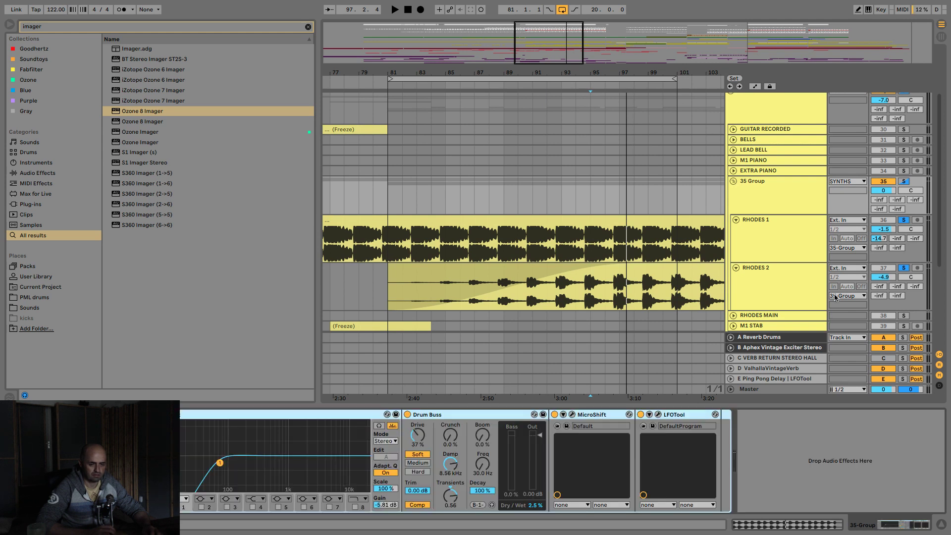
# - Delete the plug-in device from the RHODES 2 track and rename the group of both Rhodes tracks as rhodes
pyautogui.click(770, 293)
pyautogui.click(189, 414)
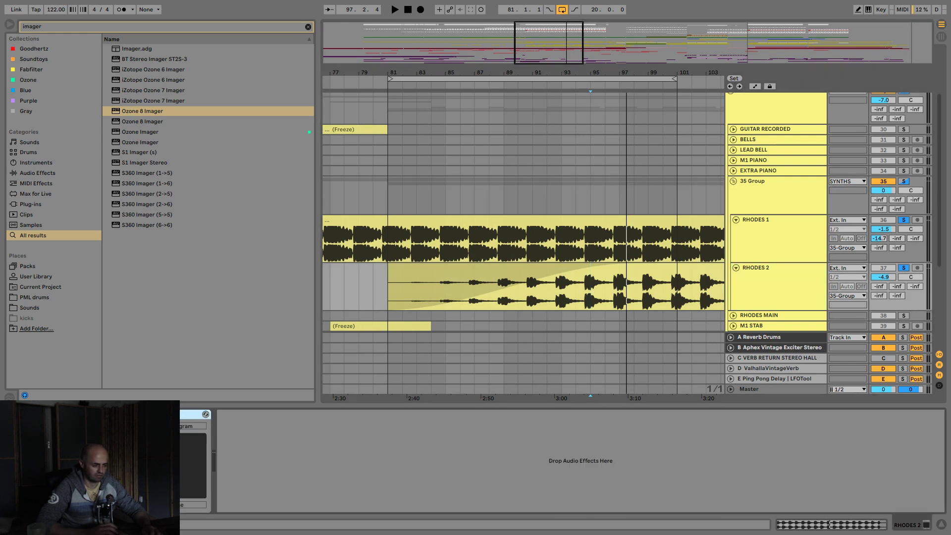
pyautogui.press('Delete')
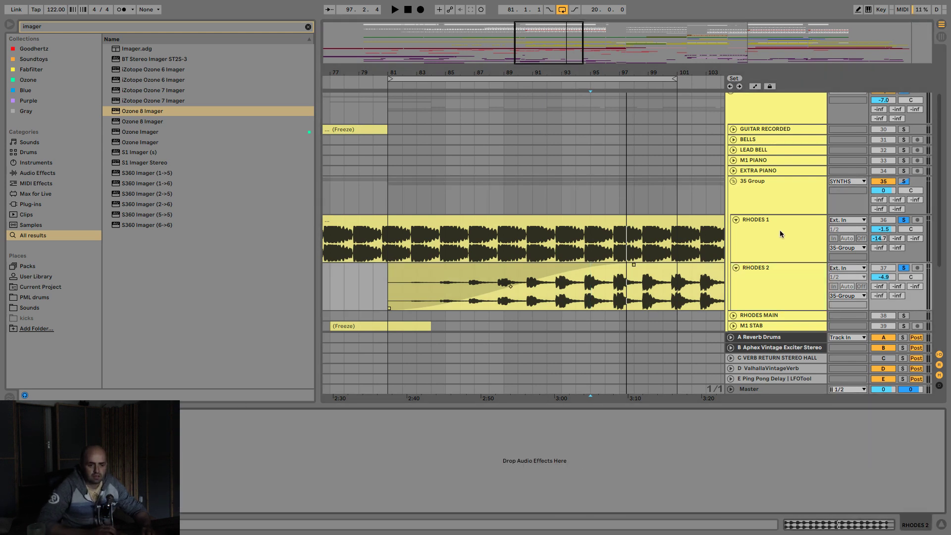
pyautogui.click(728, 234)
pyautogui.hotkey('ctrl', 'r')
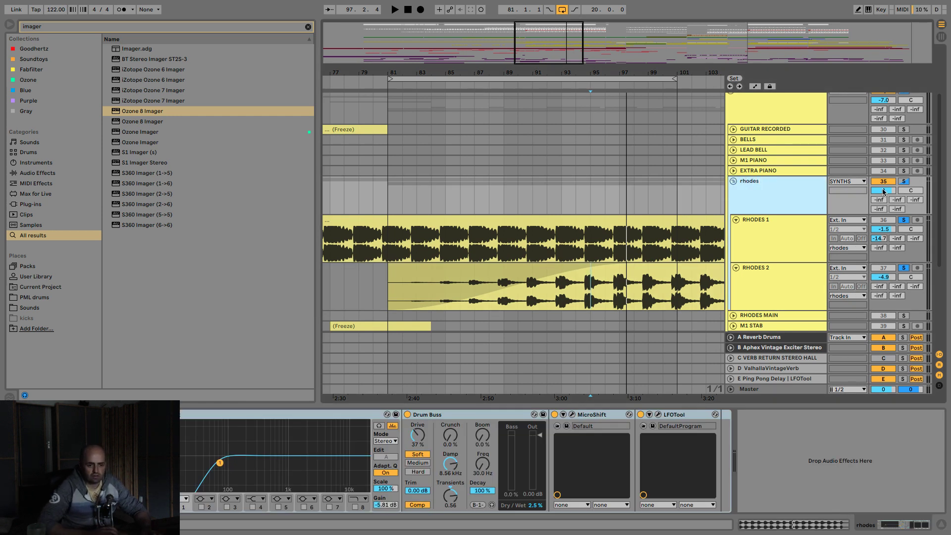
# - Set the RHODES 2 track's volume to 1.5 dB while auditioning around bar 98, with the rhodes group unsoloed
pyautogui.click(648, 296)
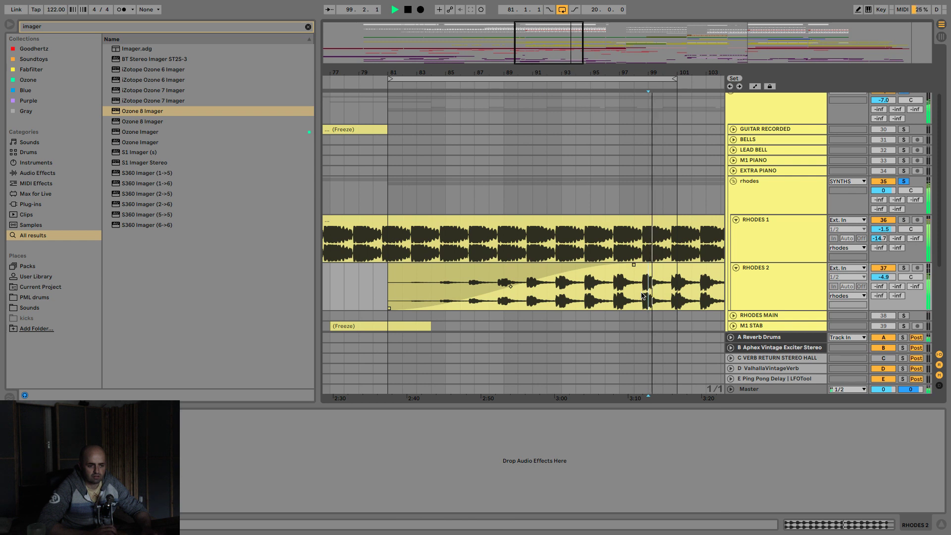
pyautogui.click(635, 296)
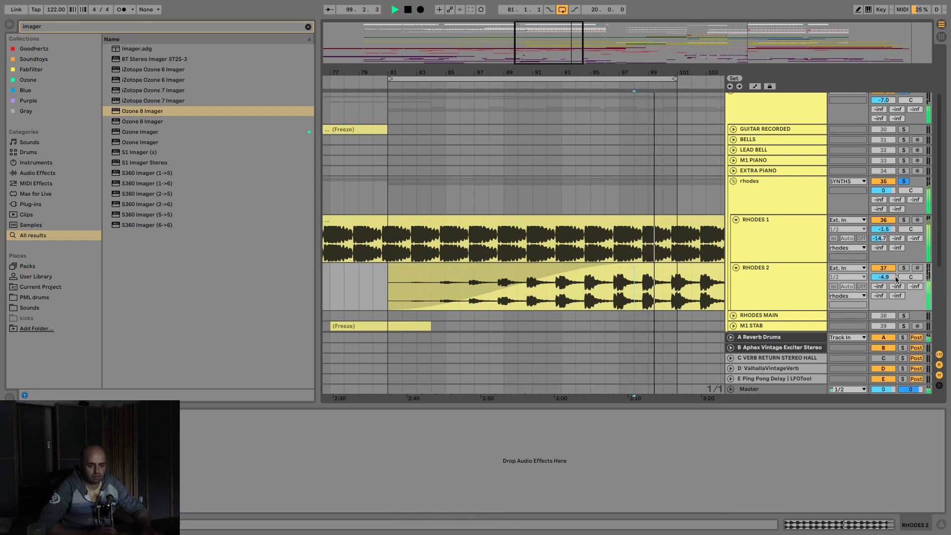
pyautogui.click(635, 297)
pyautogui.press('space')
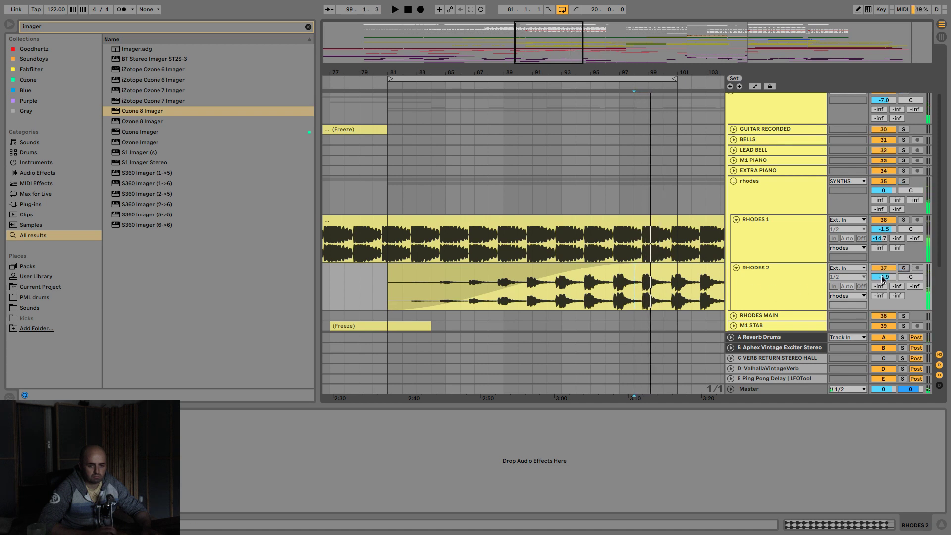
pyautogui.press('space')
pyautogui.moveTo(882, 278)
pyautogui.mouseDown()
pyautogui.moveTo(883, 260)
pyautogui.moveTo(883, 286)
pyautogui.mouseUp()
pyautogui.press('space')
pyautogui.press('space')
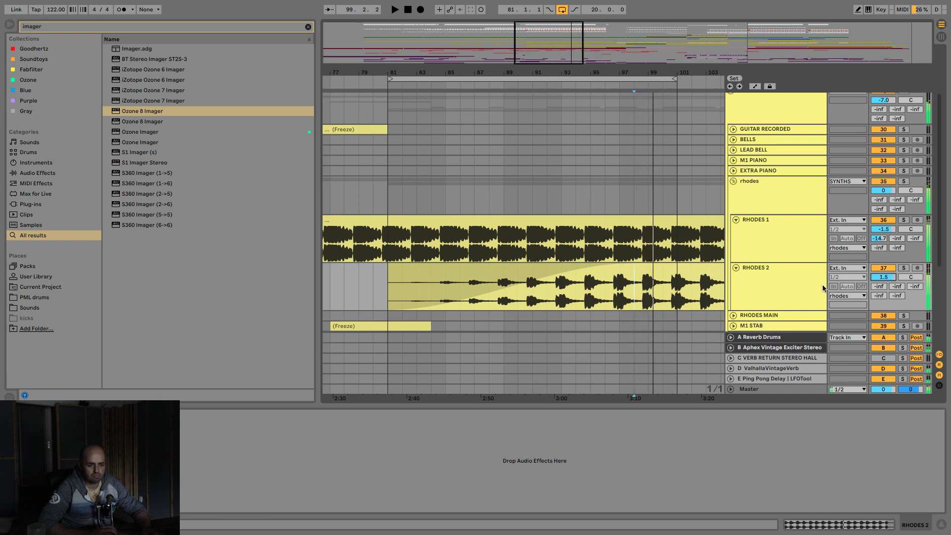
pyautogui.press('space')
pyautogui.press('space')
pyautogui.press('space')
# - Search the browser for eq and add an EQ Eight to the RHODES 2 track
pyautogui.click(159, 28)
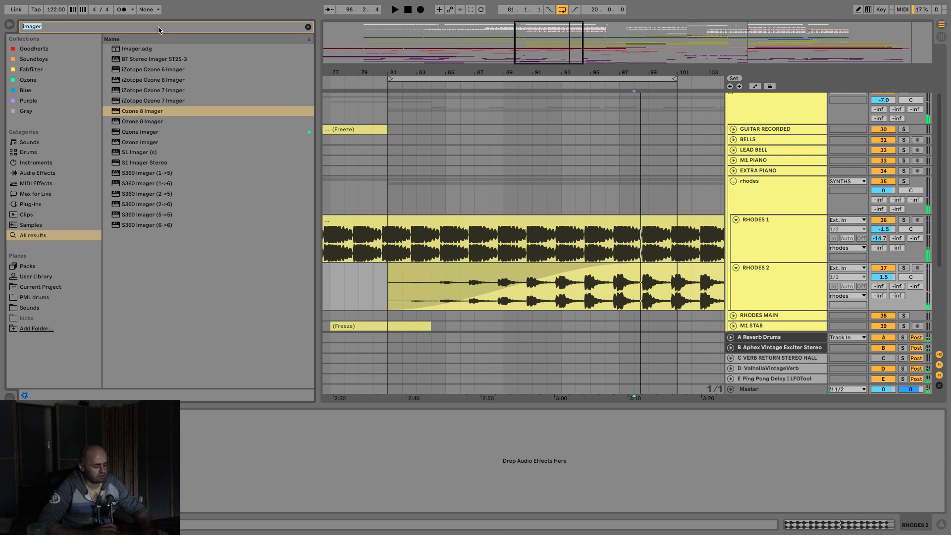
pyautogui.press('Down')
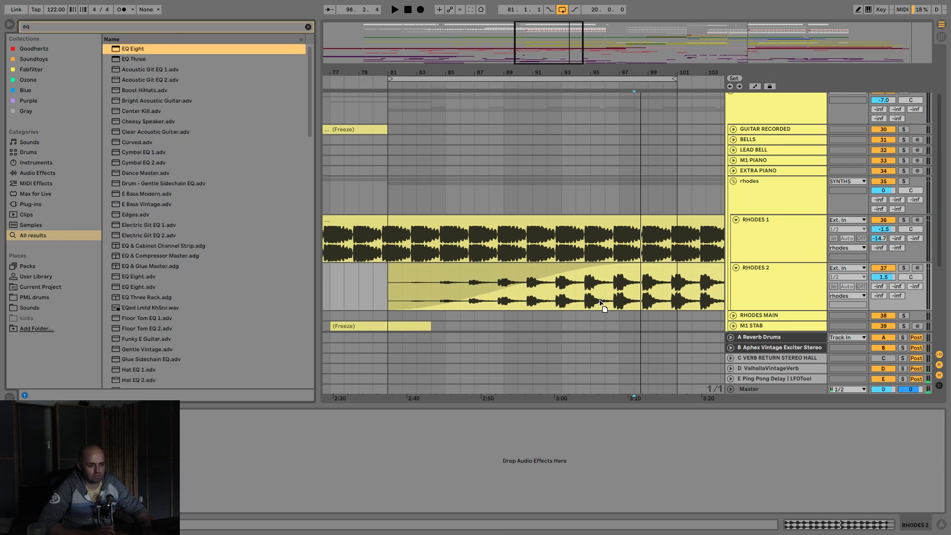
pyautogui.press('Return')
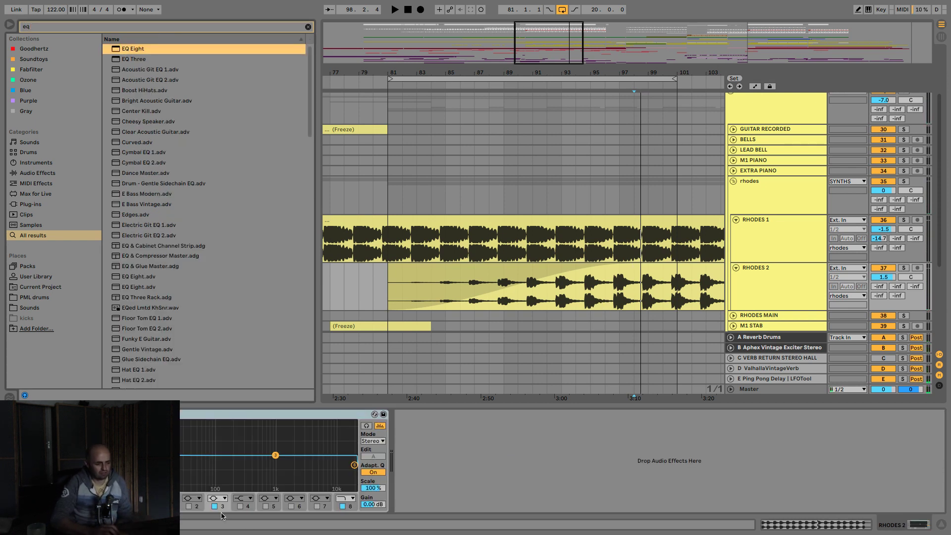
# - Shape RHODES 2's EQ Eight with a low cut around 200 Hz, a slight band 3 boost just above 1 kHz, and band 8 off
pyautogui.moveTo(188, 465); pyautogui.dragTo(235, 474)
pyautogui.press('space')
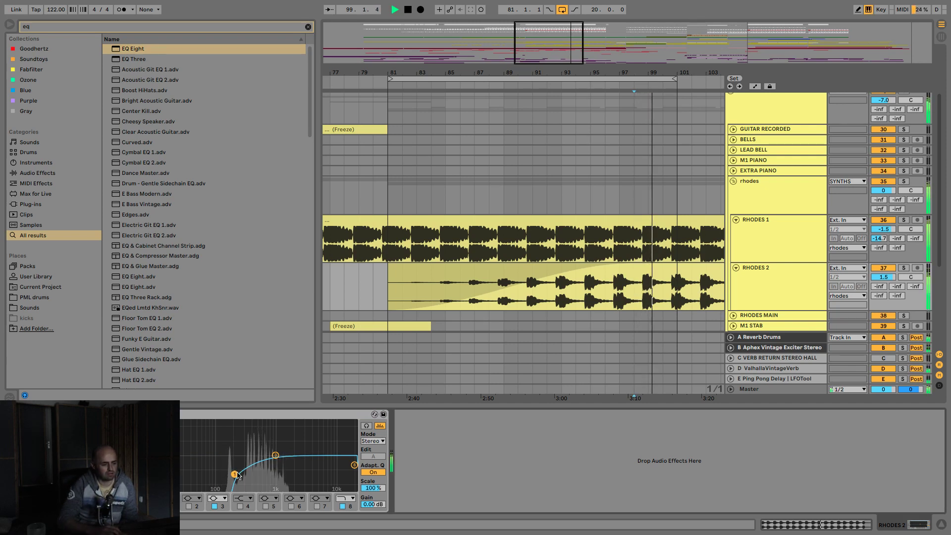
pyautogui.moveTo(276, 455); pyautogui.dragTo(283, 448)
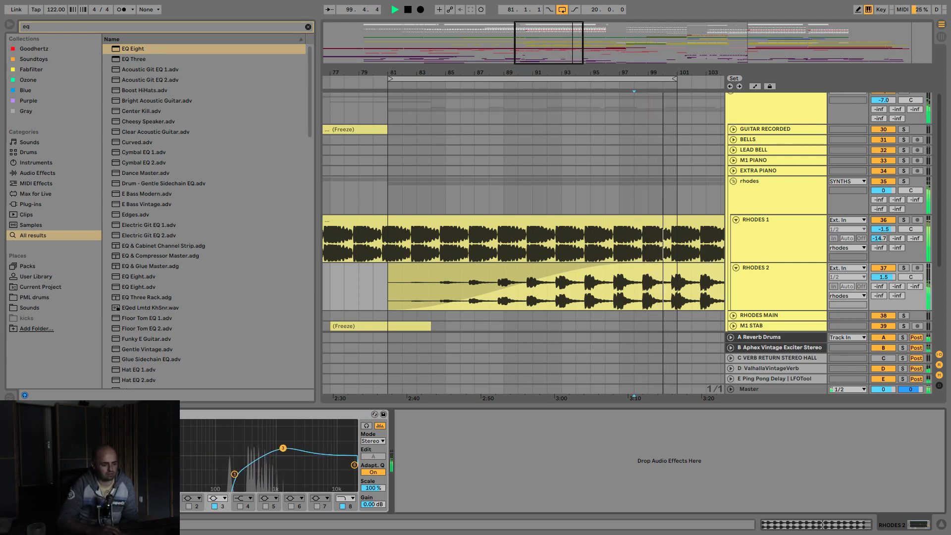
pyautogui.click(342, 506)
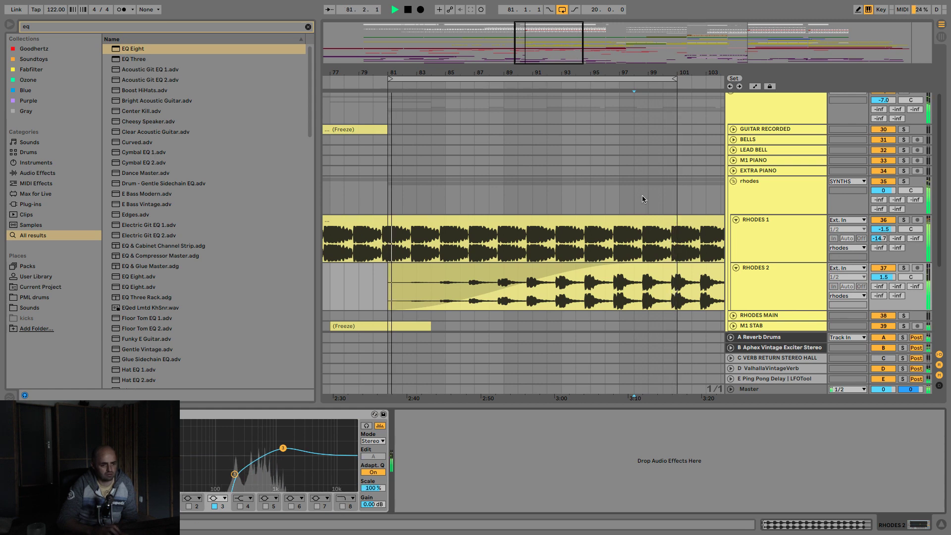
# - Move the 20-bar loop to start at bar 93 and solo the rhodes group
pyautogui.moveTo(632, 71); pyautogui.dragTo(501, 72)
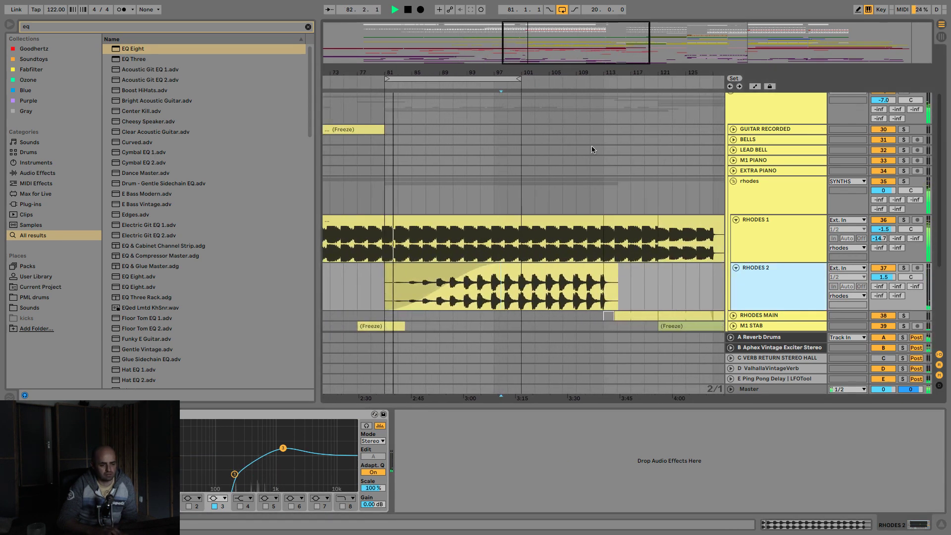
pyautogui.scroll(-4, 593, 150)
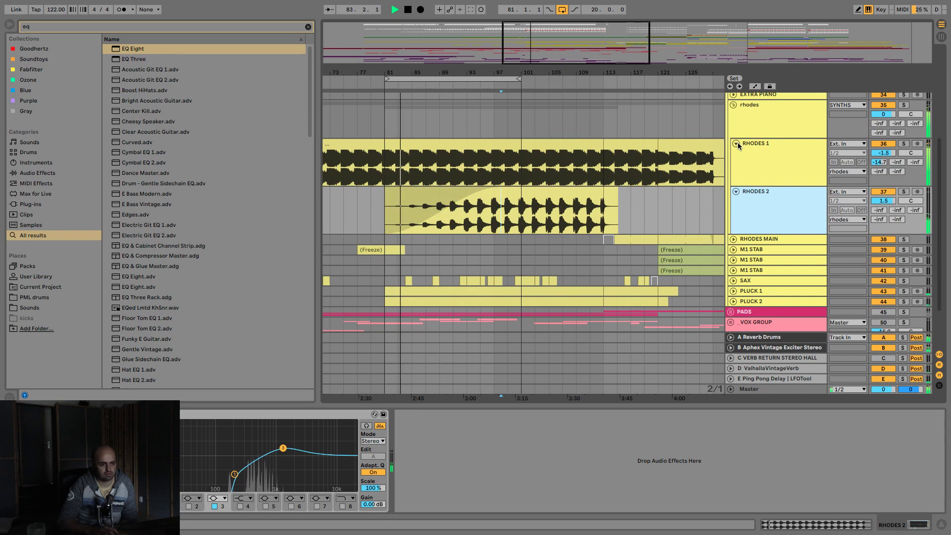
pyautogui.moveTo(473, 77); pyautogui.dragTo(564, 75)
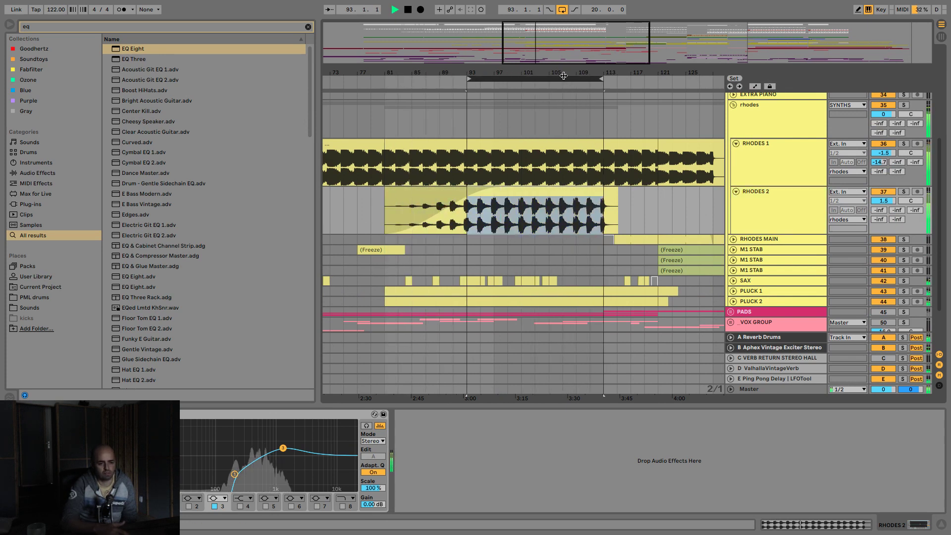
pyautogui.click(904, 106)
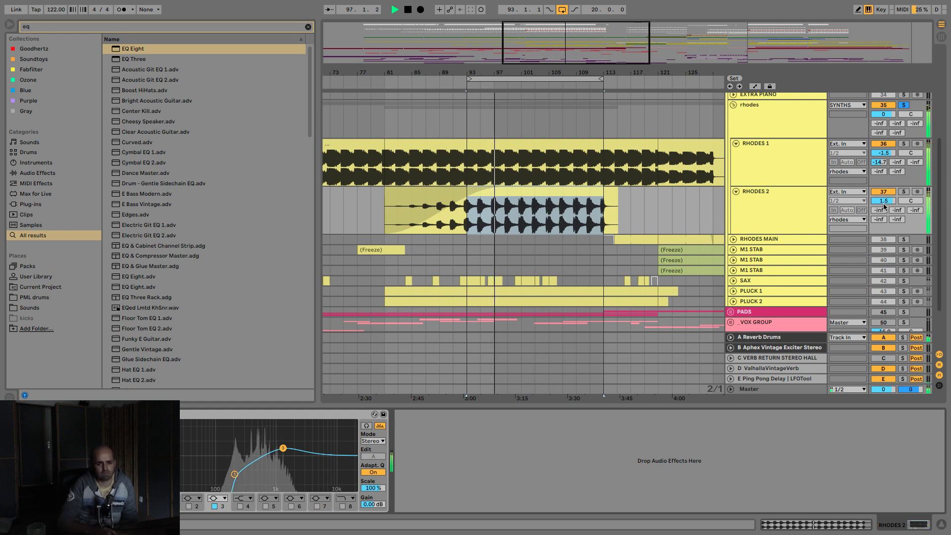
# - Solo RHODES 2 and compare the sound with the rhodes group's MicroShift off and on during playback
pyautogui.click(903, 192)
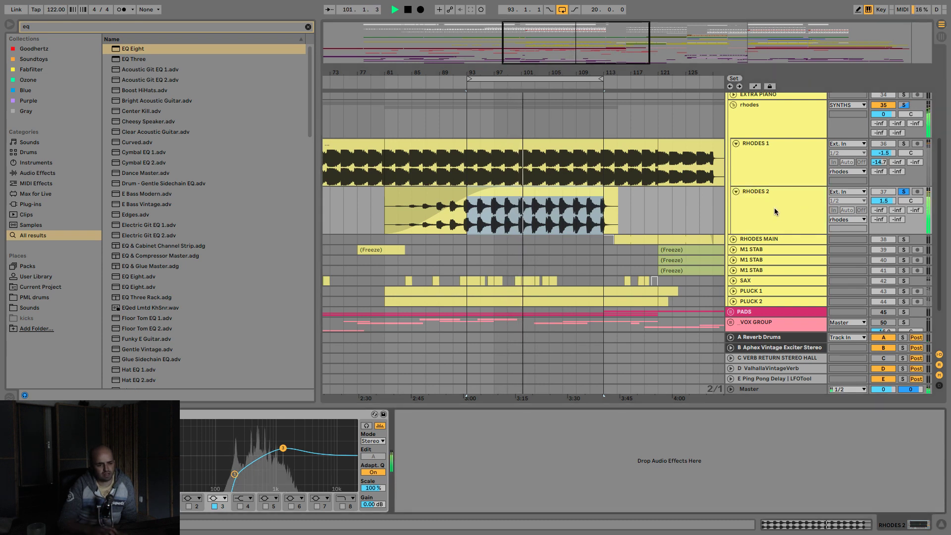
pyautogui.click(765, 123)
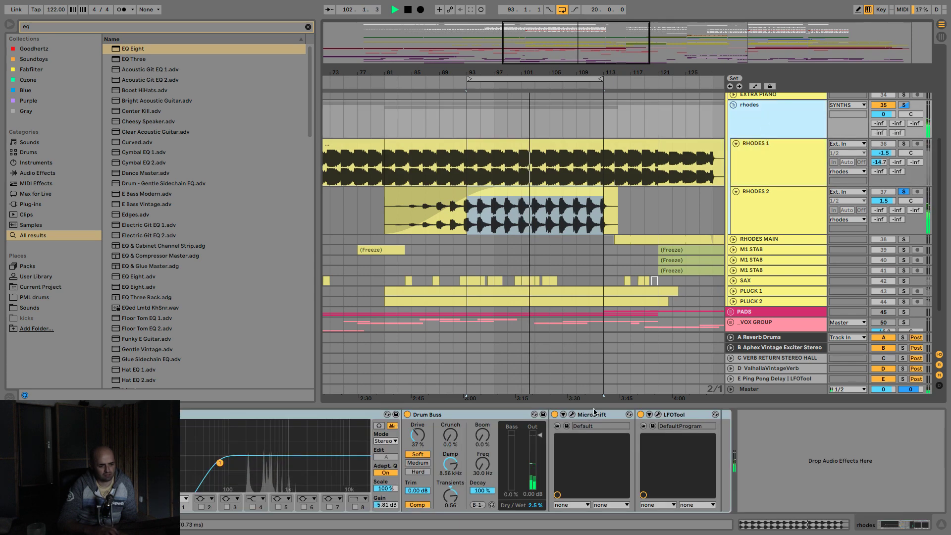
pyautogui.click(554, 415)
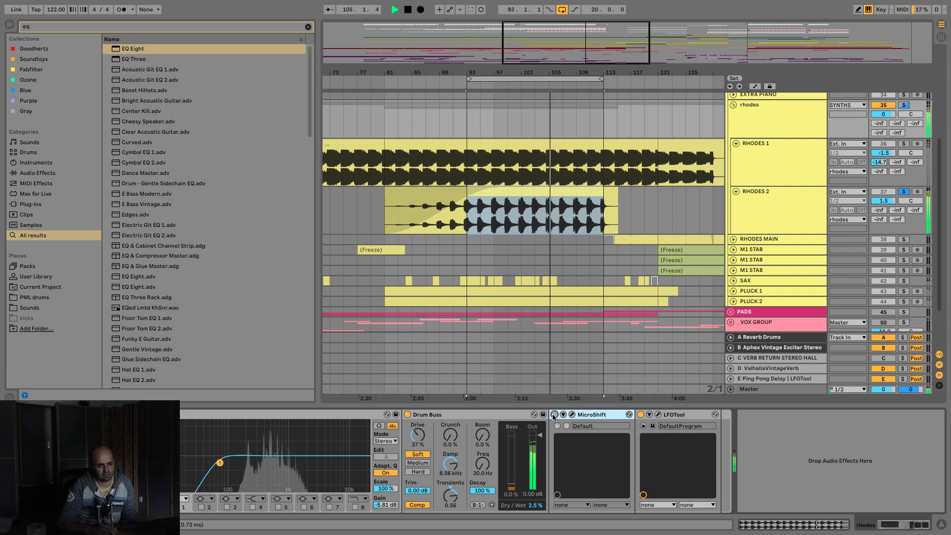
pyautogui.click(554, 415)
pyautogui.press('space')
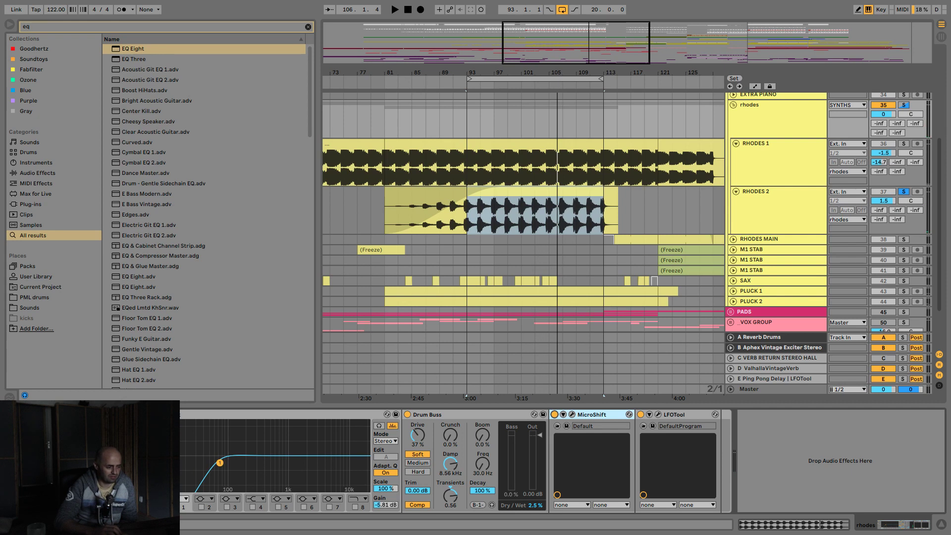
# - Audition RHODES 1 and RHODES 2 separately in solo from bar 93
pyautogui.click(224, 446)
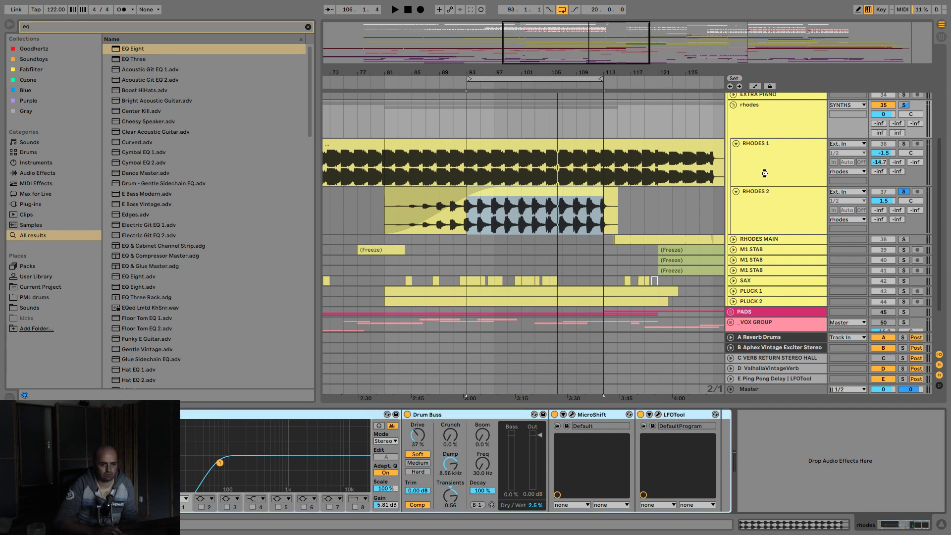
pyautogui.click(765, 173)
pyautogui.click(904, 144)
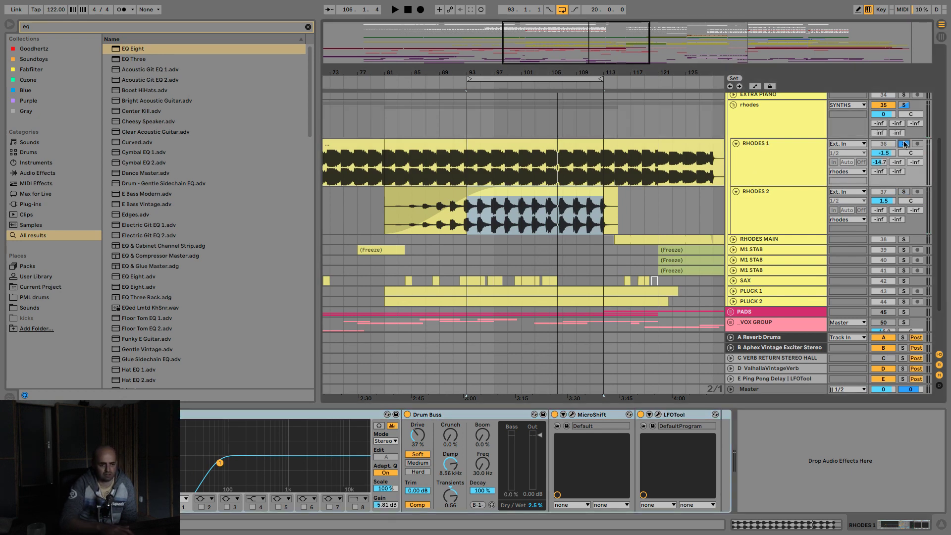
pyautogui.press('space')
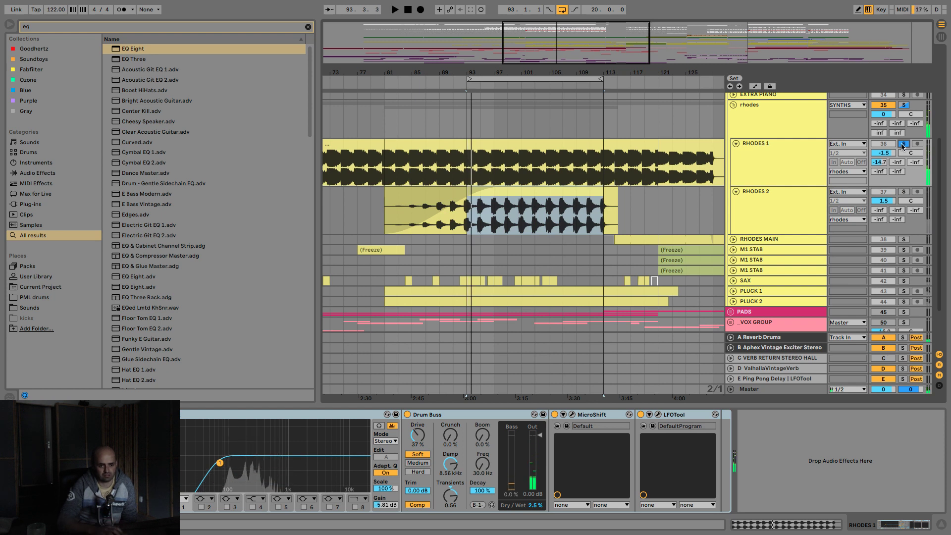
pyautogui.click(766, 200)
pyautogui.press('space')
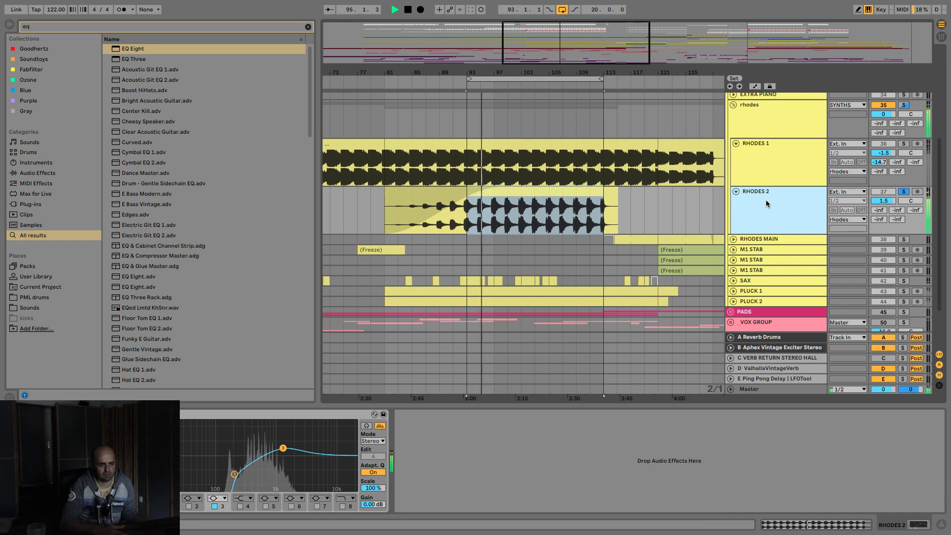
# - Search the browser for ozone im and add Ozone Imager to the RHODES 2 track after EQ Eight
pyautogui.press('space')
pyautogui.click(200, 26)
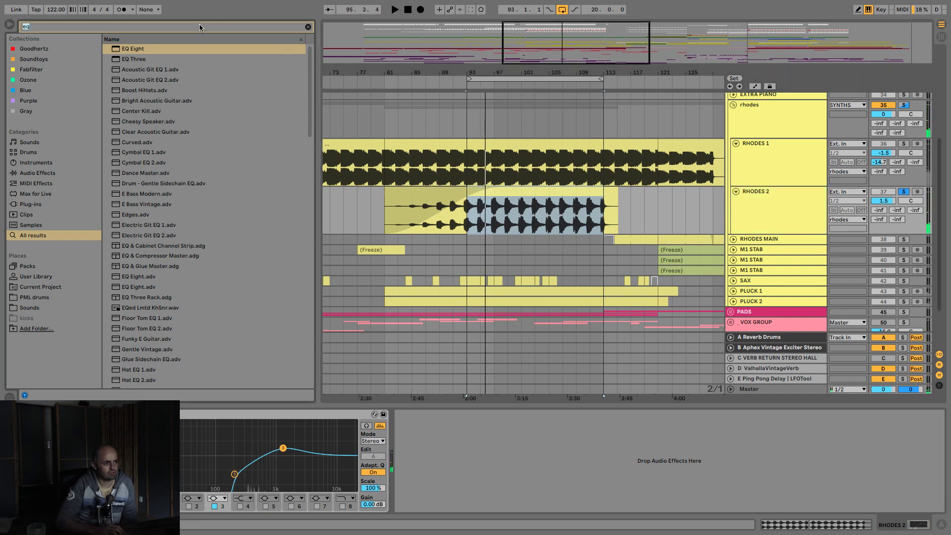
pyautogui.press('BackSpace')
pyautogui.write('oz')
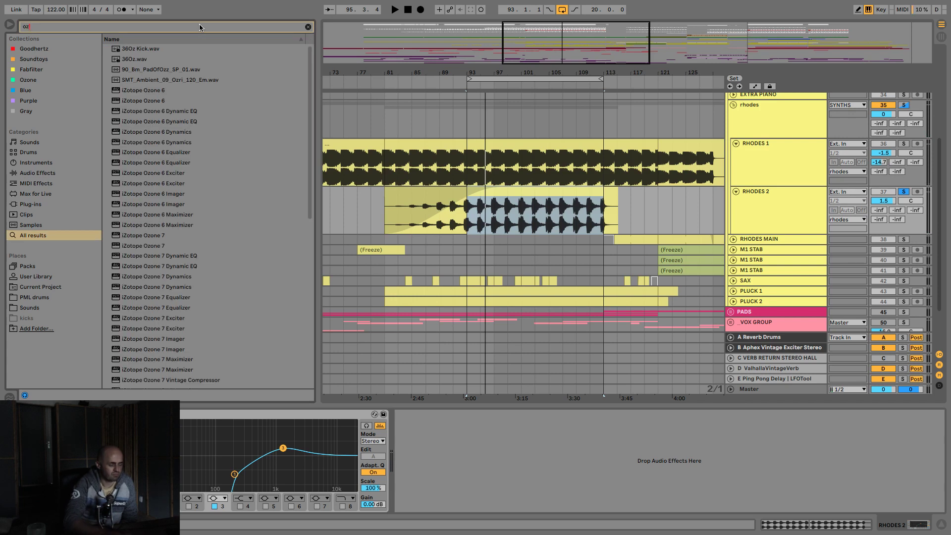
pyautogui.write('one im')
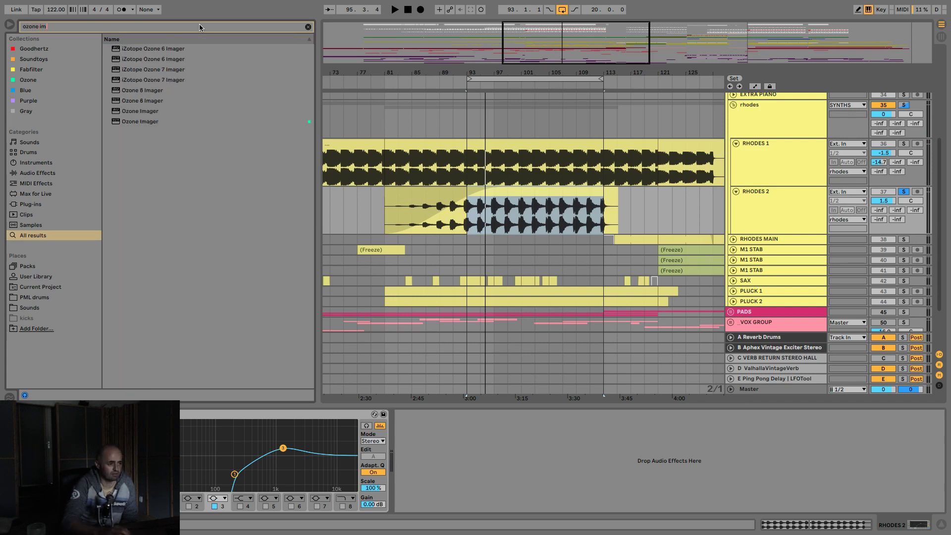
pyautogui.moveTo(134, 125); pyautogui.dragTo(552, 202)
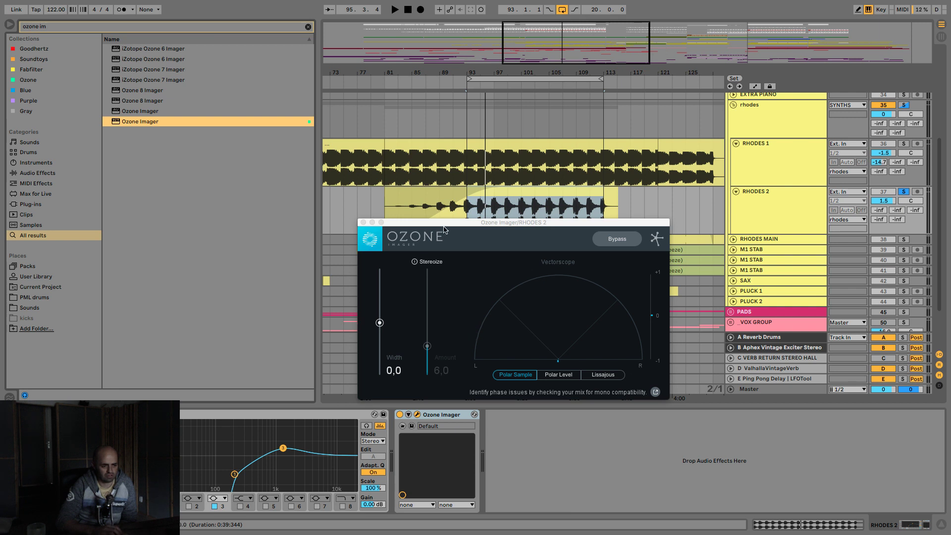
pyautogui.moveTo(445, 223); pyautogui.dragTo(497, 237)
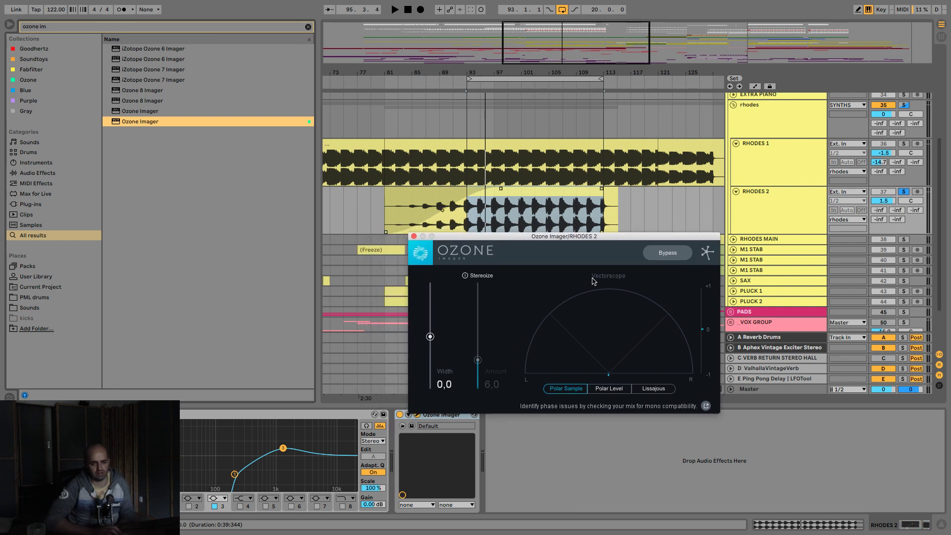
# - Solo RHODES 1 alongside RHODES 2 and set Ozone Imager's width to 31.1 with Stereoize on at amount 10.5 during playback
pyautogui.click(903, 143)
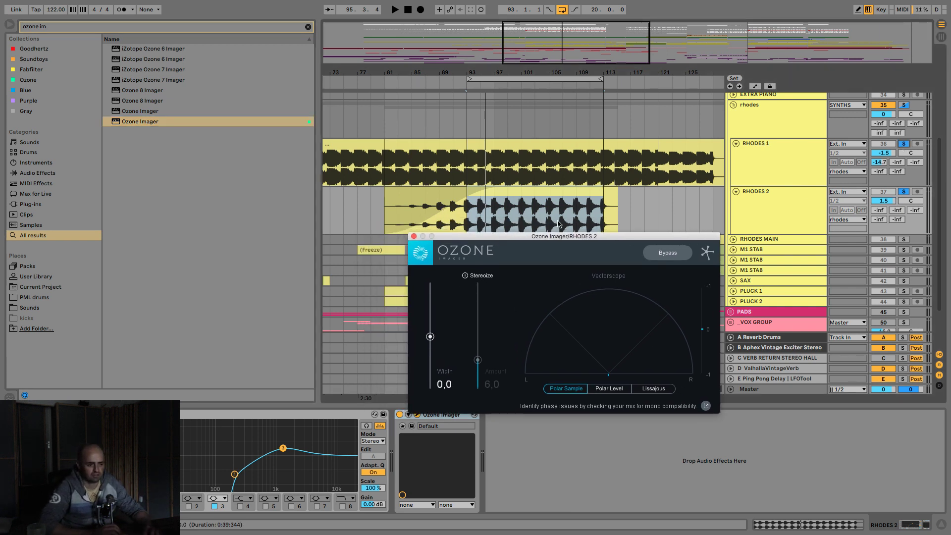
pyautogui.press('space')
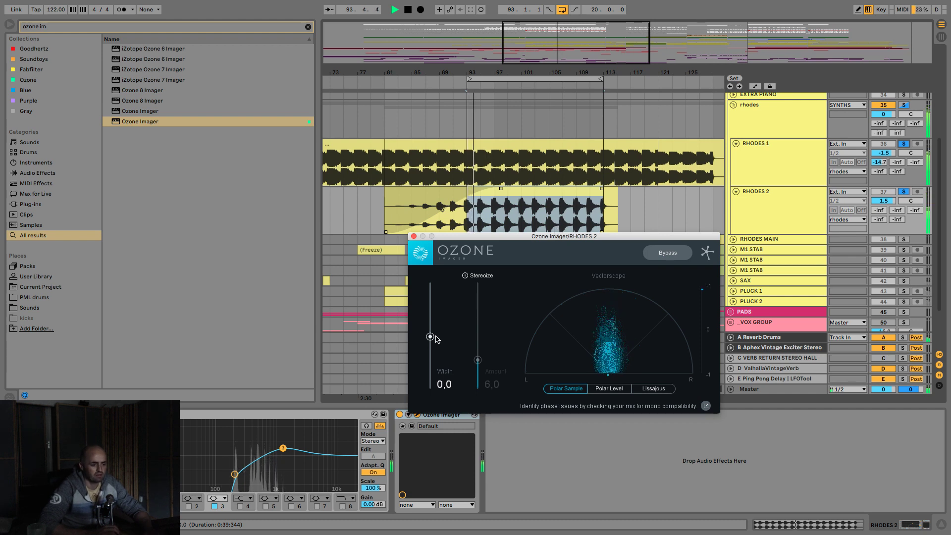
pyautogui.moveTo(431, 338); pyautogui.dragTo(431, 323)
pyautogui.click(464, 275)
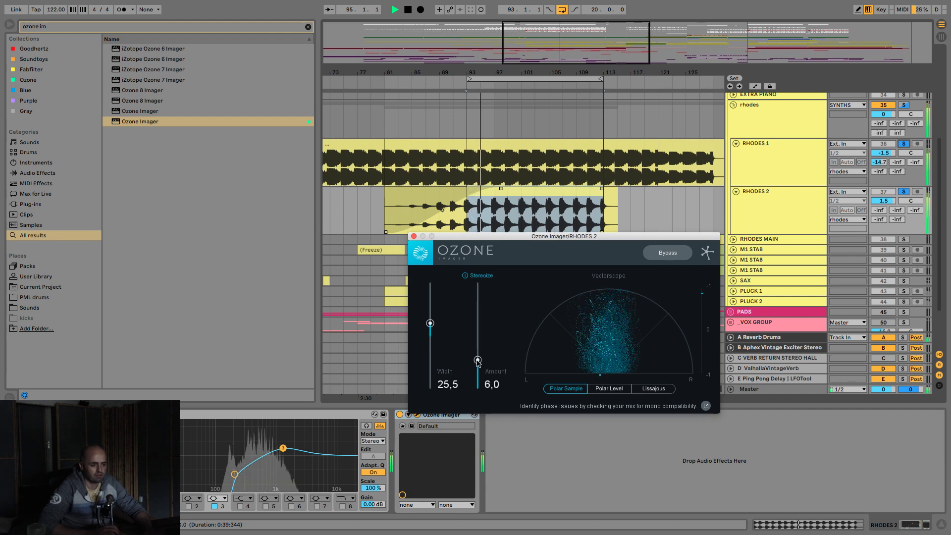
pyautogui.moveTo(478, 362); pyautogui.dragTo(430, 321)
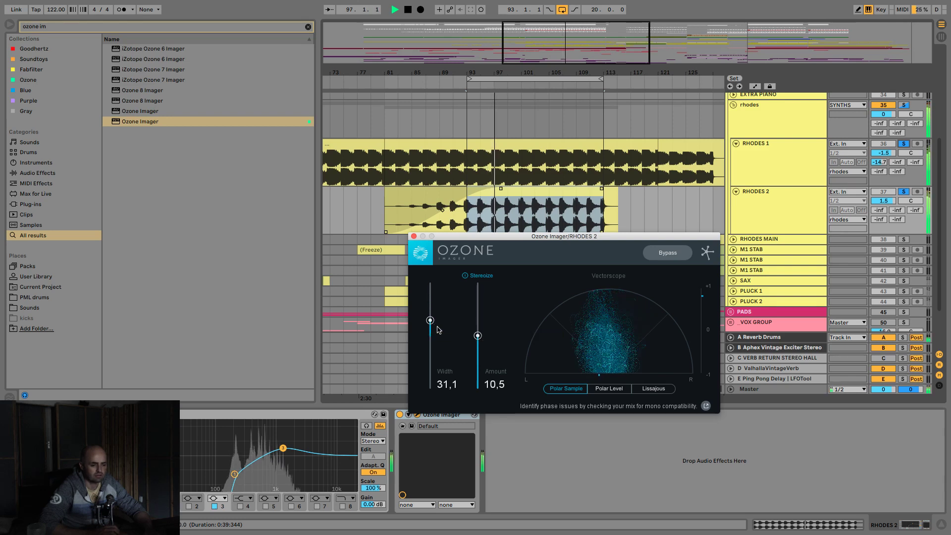
pyautogui.press('space')
# - Close the Ozone Imager window and set RHODES 2's volume to -2.1 dB while auditioning
pyautogui.click(414, 236)
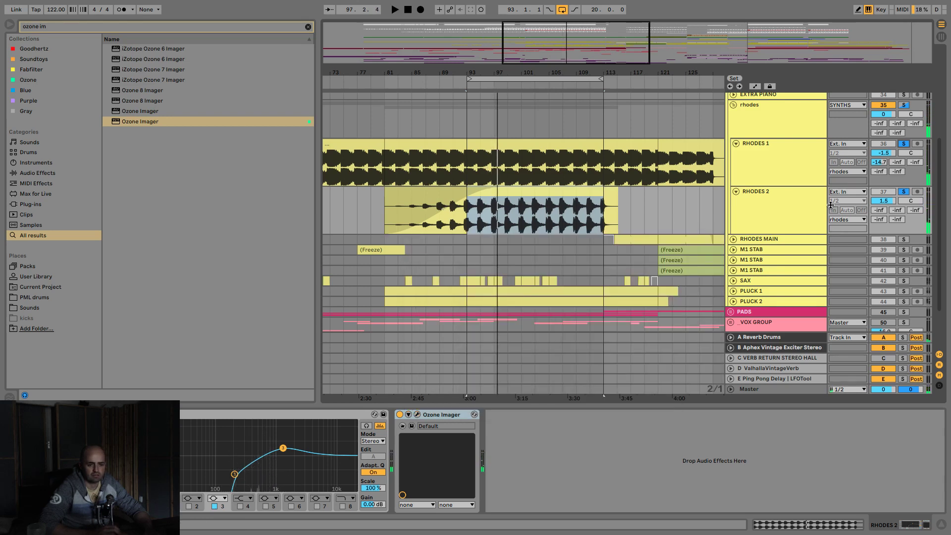
pyautogui.press('space')
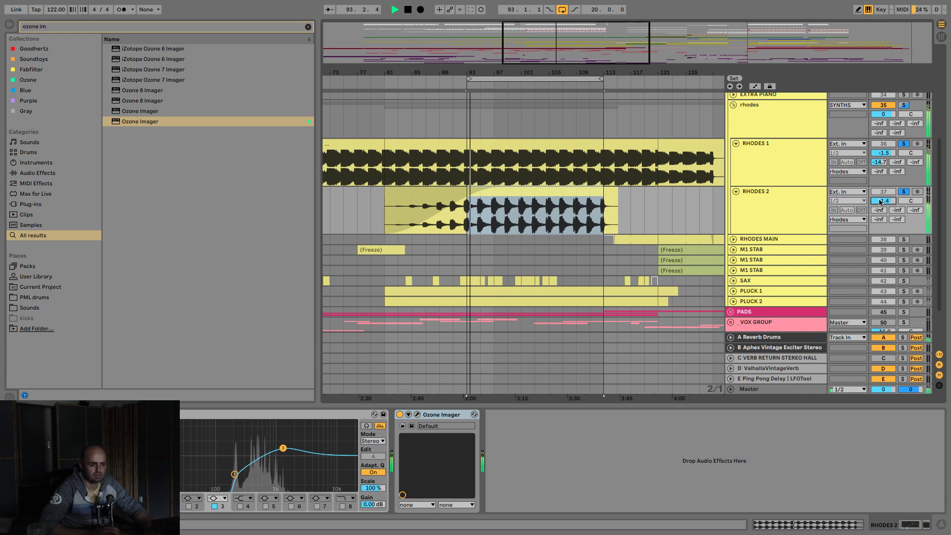
pyautogui.press('space')
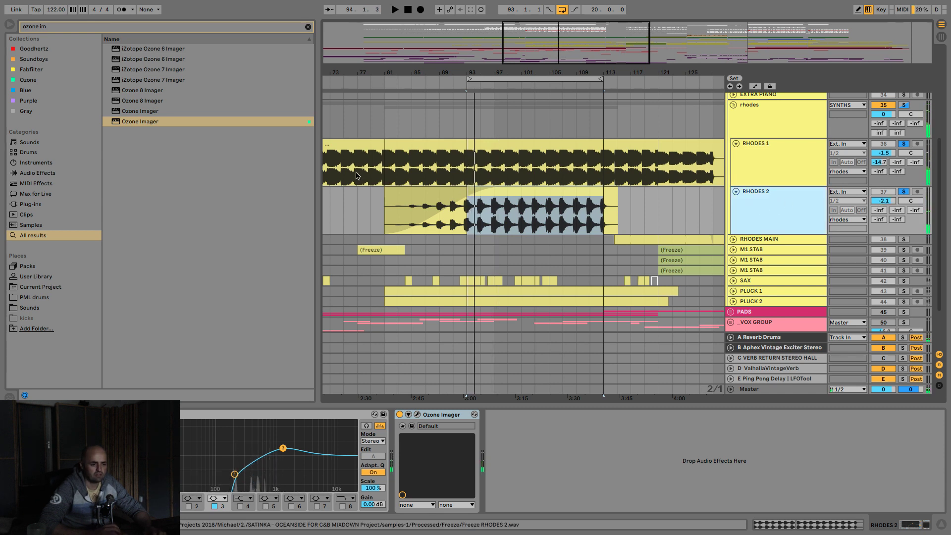
# - Search the browser for phaser and clear the search
pyautogui.click(214, 30)
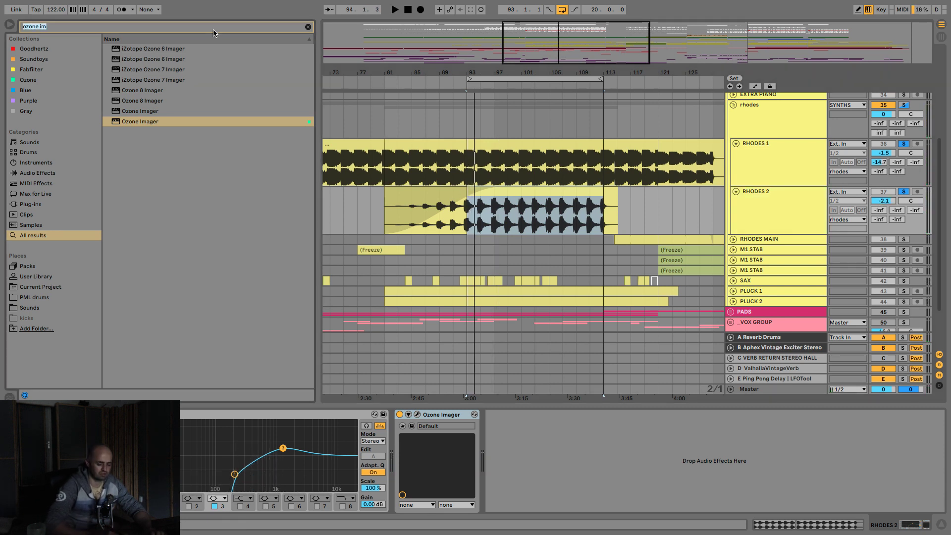
pyautogui.press('BackSpace')
pyautogui.press('BackSpace')
pyautogui.press('BackSpace')
pyautogui.press('BackSpace')
pyautogui.press('BackSpace')
pyautogui.press('BackSpace')
pyautogui.press('BackSpace')
pyautogui.press('BackSpace')
pyautogui.write('phaser')
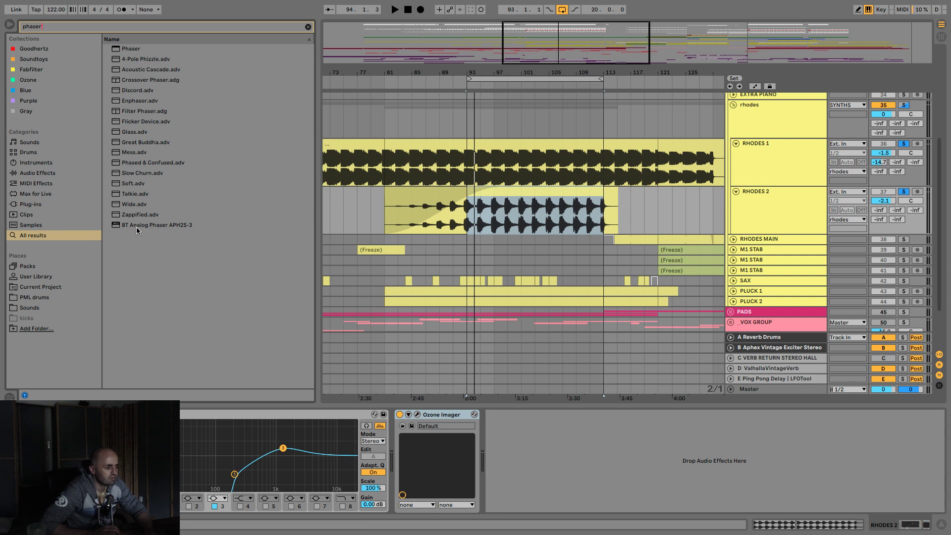
pyautogui.click(308, 27)
# - Add PhaseMistress from the Soundtoys collection to the RHODES 2 track after Ozone Imager
pyautogui.click(29, 57)
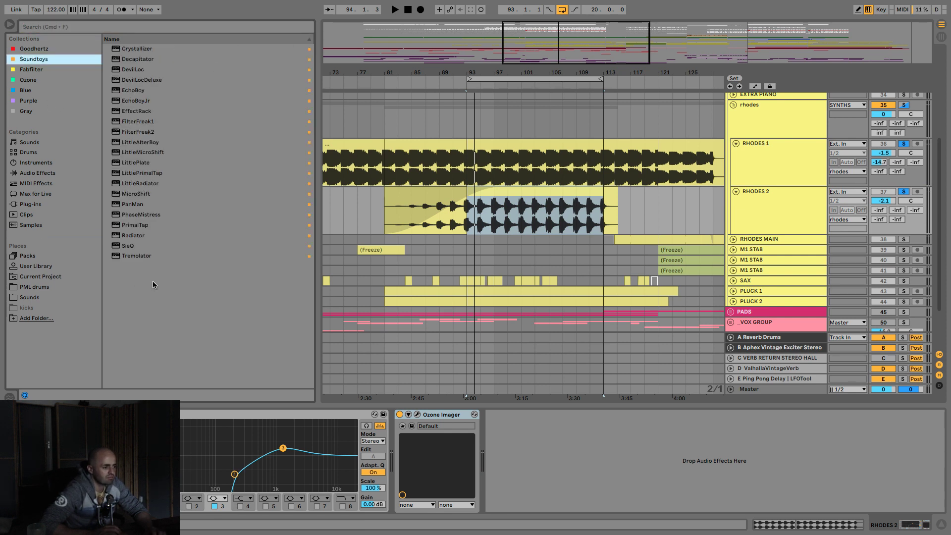
pyautogui.moveTo(111, 219); pyautogui.dragTo(530, 492)
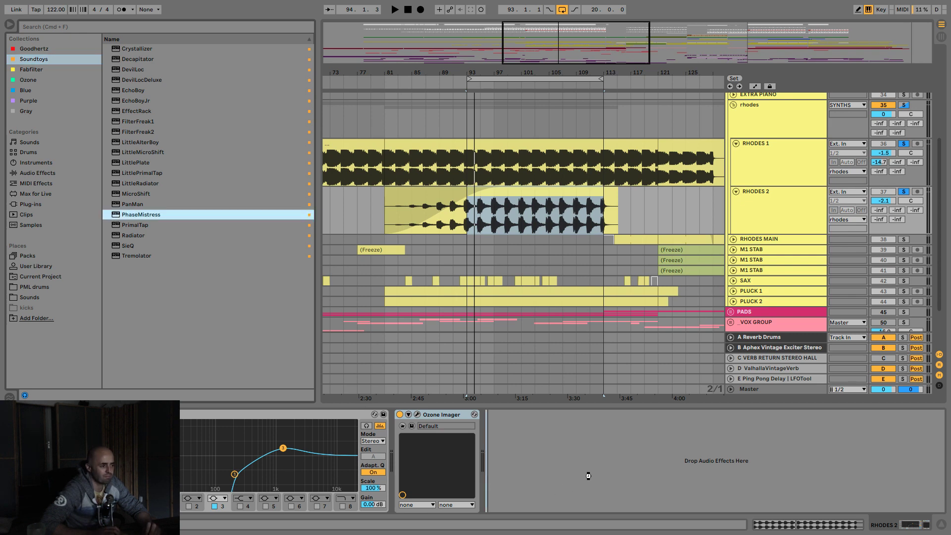
pyautogui.moveTo(588, 476); pyautogui.dragTo(589, 476)
pyautogui.moveTo(620, 249); pyautogui.dragTo(552, 234)
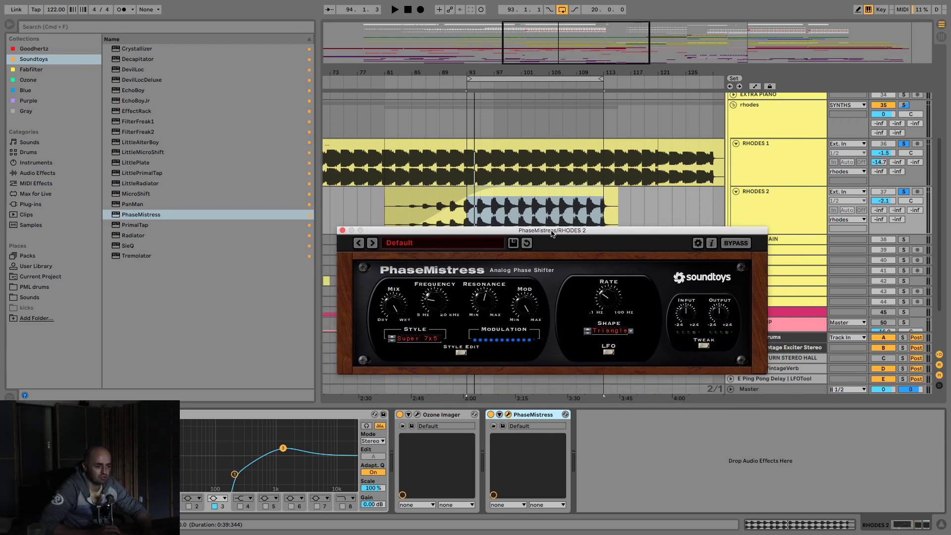
# - Try adjusting PhaseMistress's mix and rate with the Super 7-1 style during playback, checking its style and tweak settings
pyautogui.press('space')
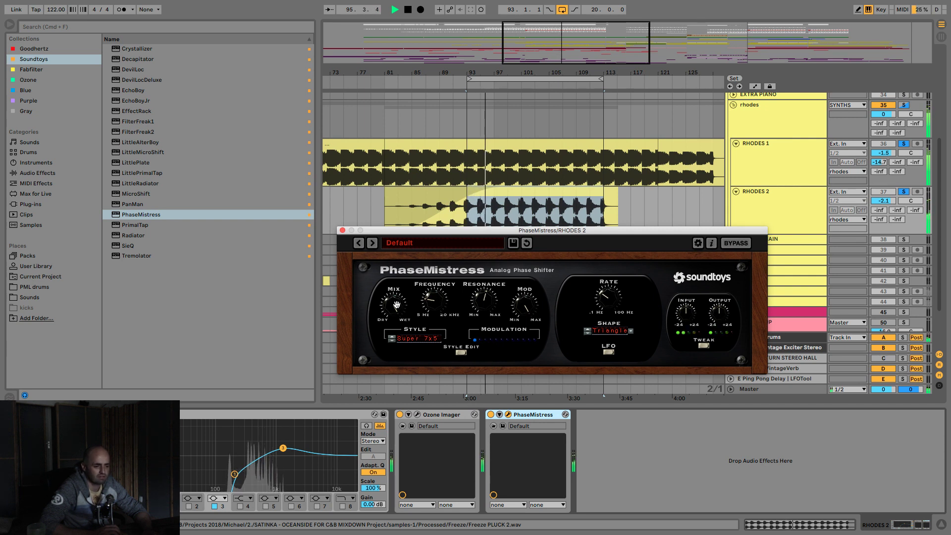
pyautogui.moveTo(396, 305); pyautogui.dragTo(397, 311)
pyautogui.moveTo(403, 358); pyautogui.dragTo(405, 366)
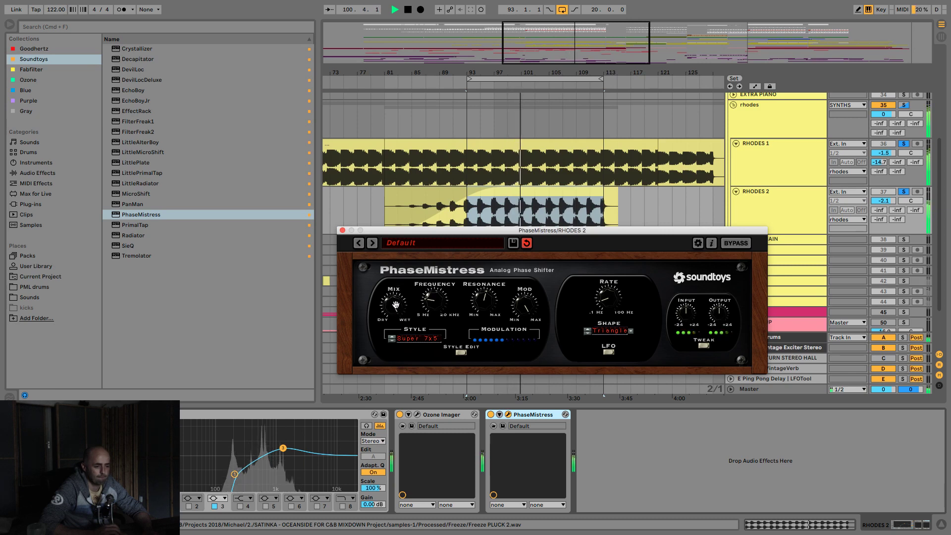
pyautogui.click(392, 340)
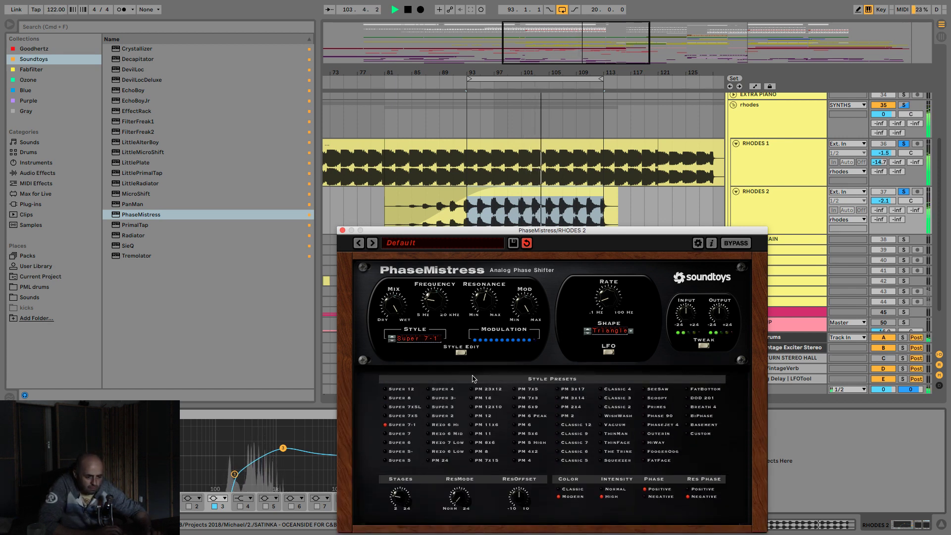
pyautogui.click(461, 353)
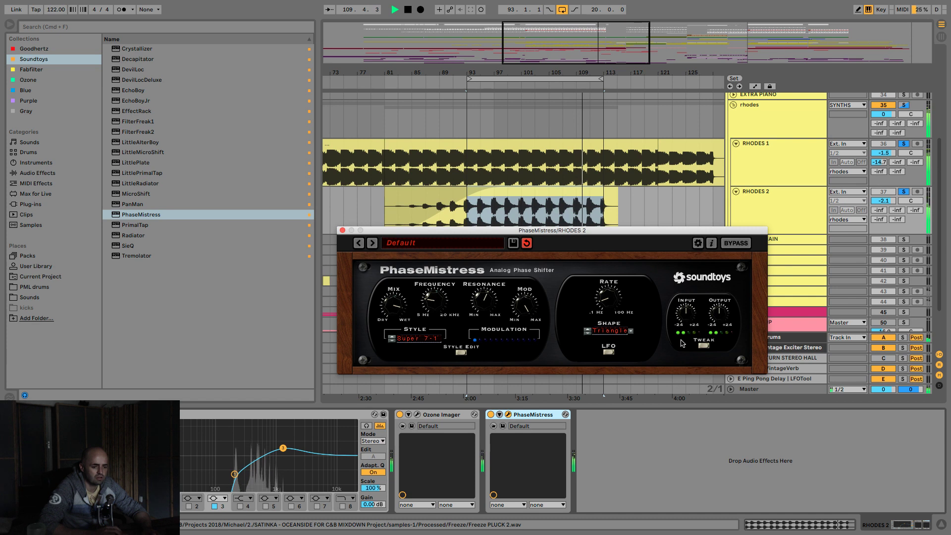
pyautogui.click(702, 347)
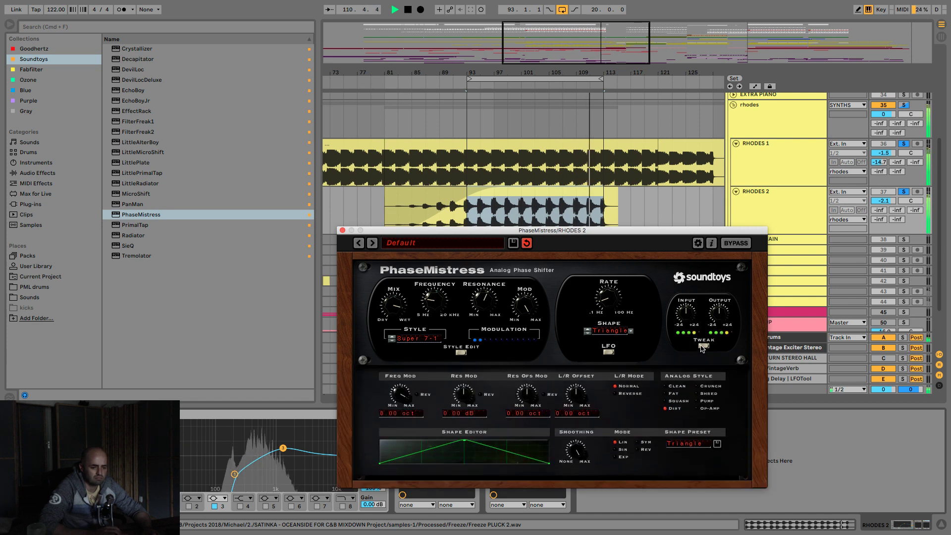
pyautogui.click(702, 346)
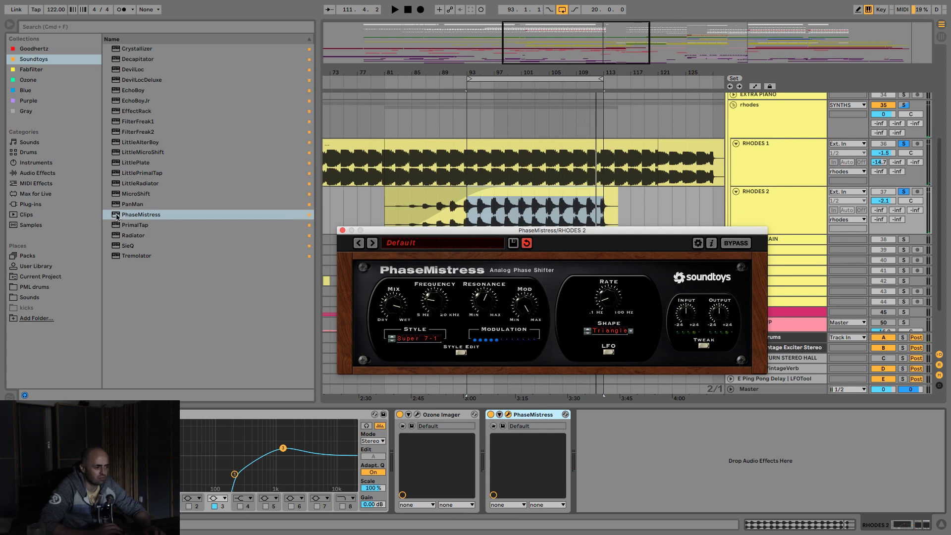
# - Replace the adjusted PhaseMistress on RHODES 2 with a fresh default instance
pyautogui.moveTo(117, 216); pyautogui.dragTo(699, 478)
pyautogui.moveTo(531, 421); pyautogui.dragTo(534, 420)
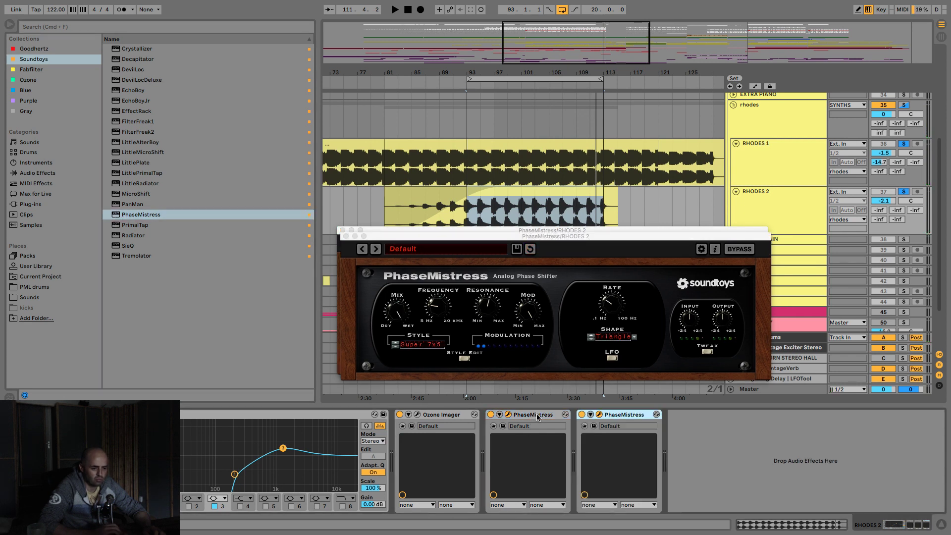
pyautogui.click(537, 417)
pyautogui.press('Delete')
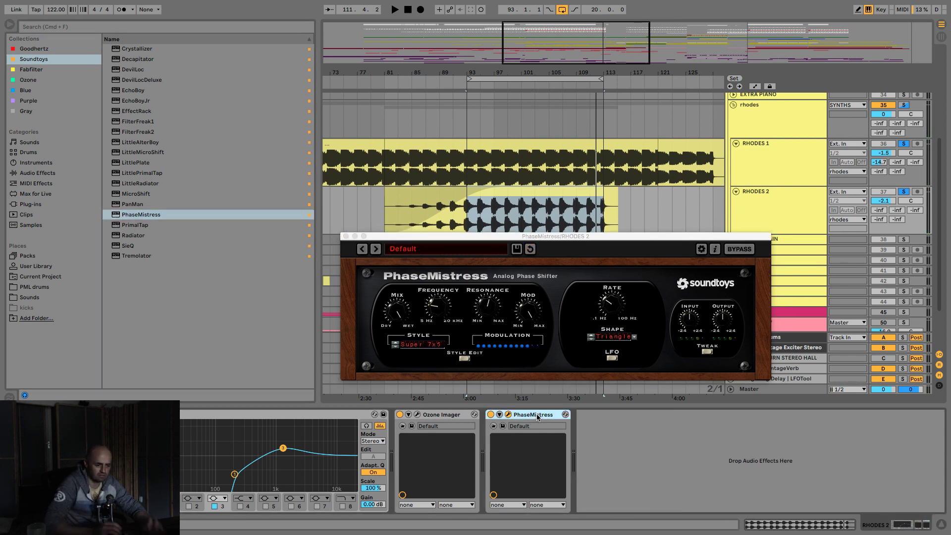
# - Audition the new PhaseMistress from bar 93, close its window, and unsolo the rhodes tracks
pyautogui.press('space')
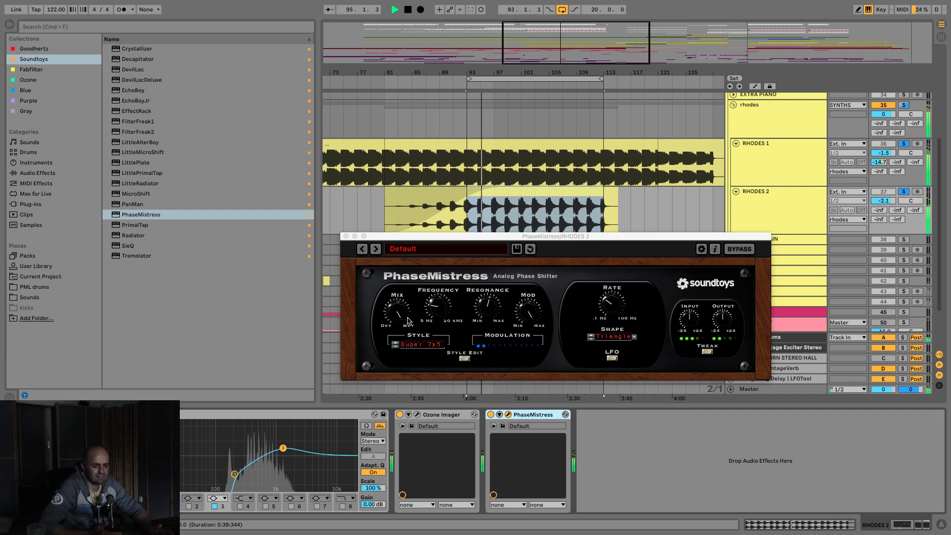
pyautogui.click(346, 236)
pyautogui.click(902, 189)
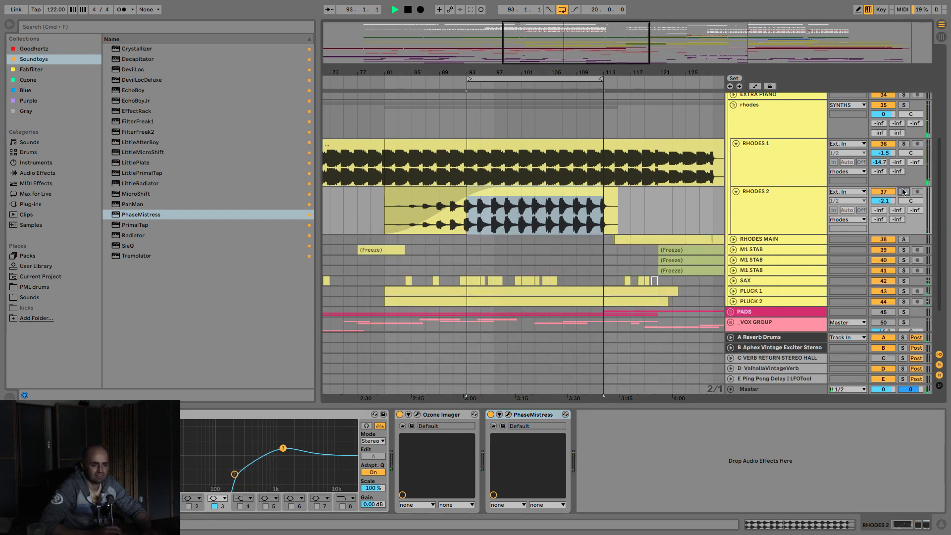
# - Collapse the RHODES 2 and RHODES 1 tracks while auditioning the full mix from bar 93
pyautogui.press('space')
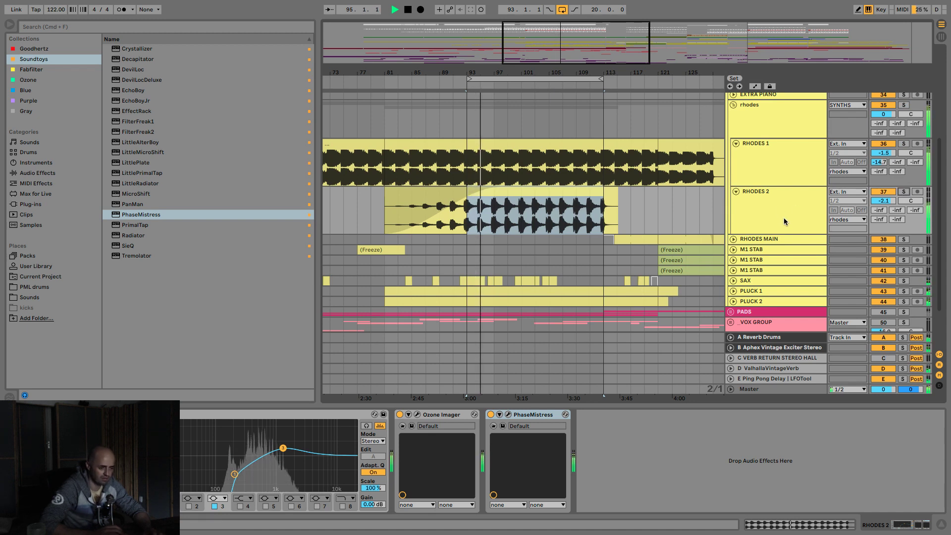
pyautogui.click(736, 191)
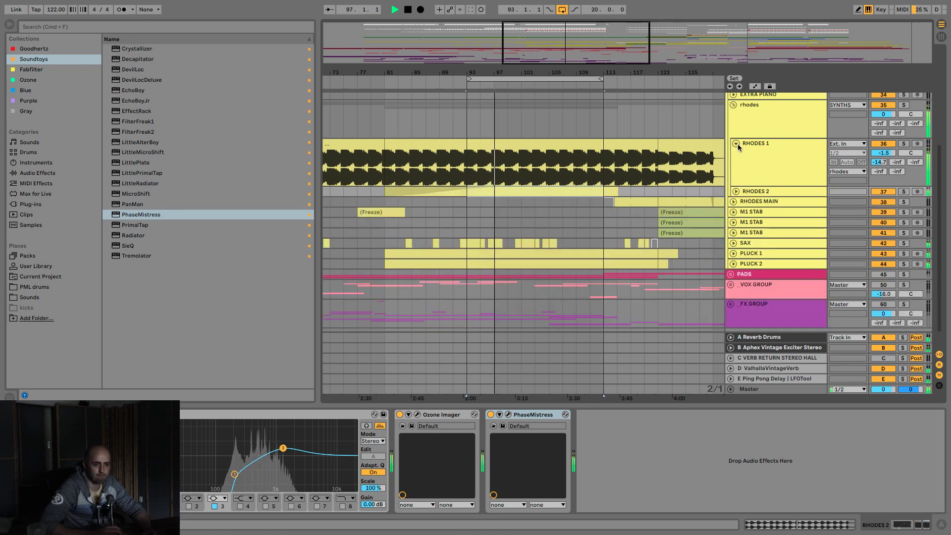
pyautogui.click(736, 143)
pyautogui.click(762, 163)
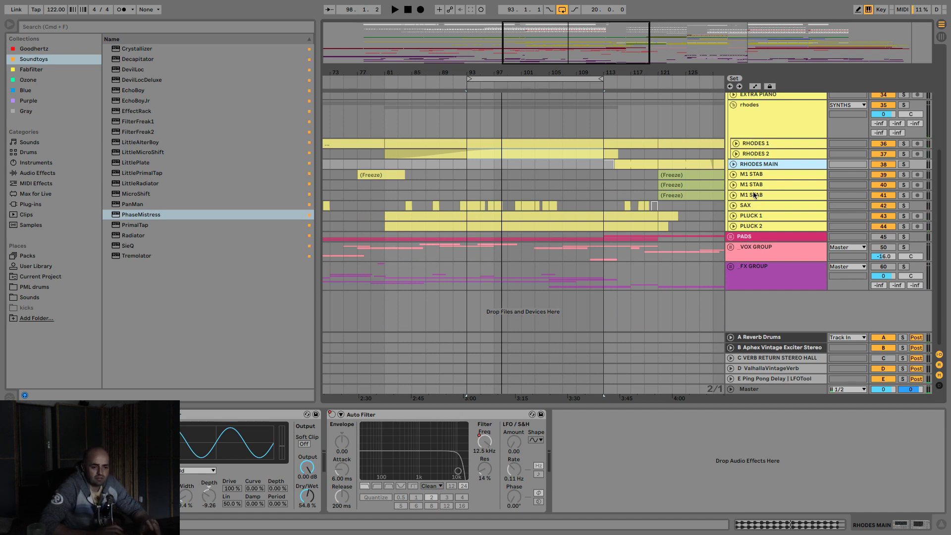
# - Unfold the PLUCK 1 track and solo it during playback from bar 93
pyautogui.click(758, 216)
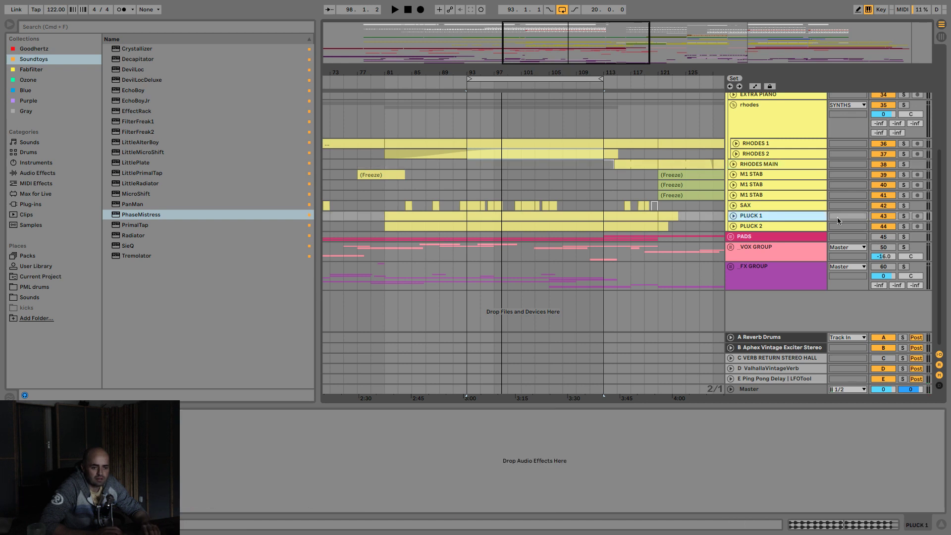
pyautogui.click(733, 216)
pyautogui.press('space')
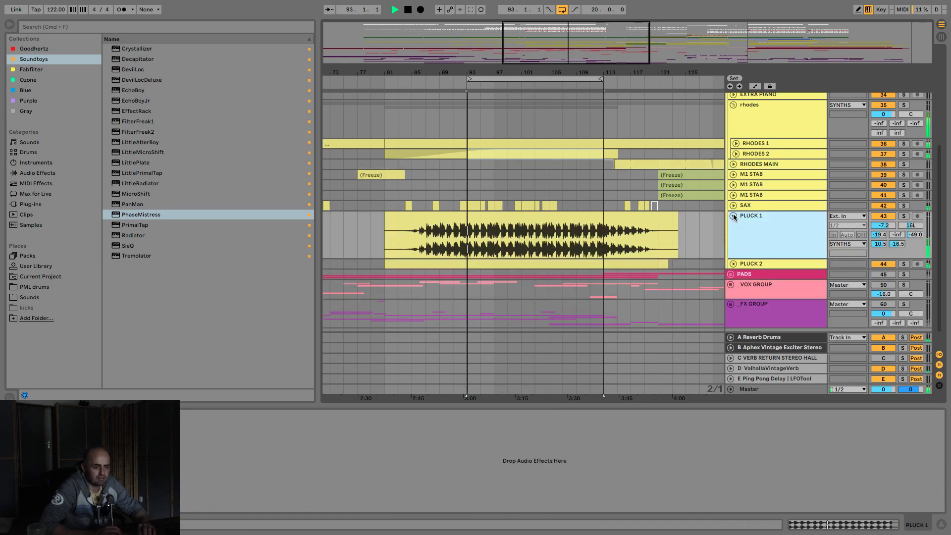
pyautogui.click(902, 217)
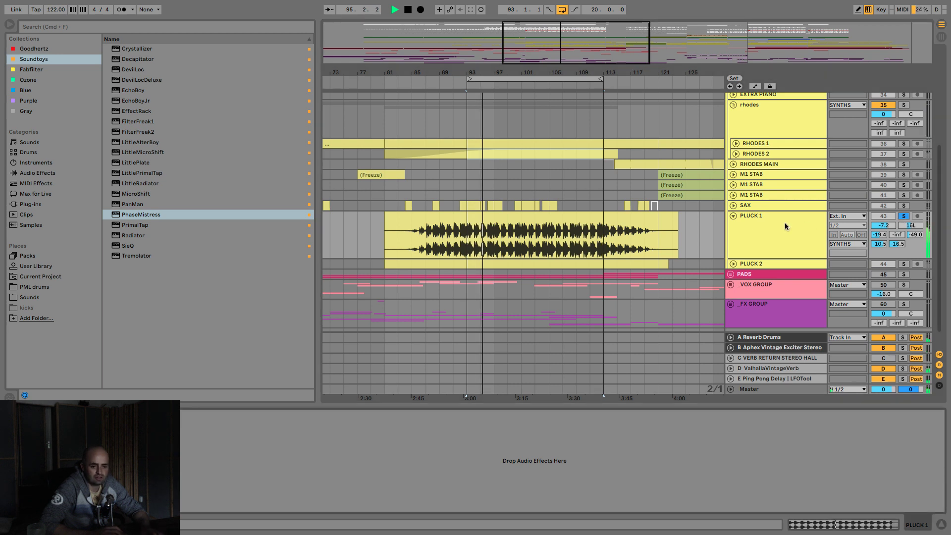
# - Reset PLUCK 1's sends C, D and E to -inf and centre its pan
pyautogui.doubleClick(879, 243)
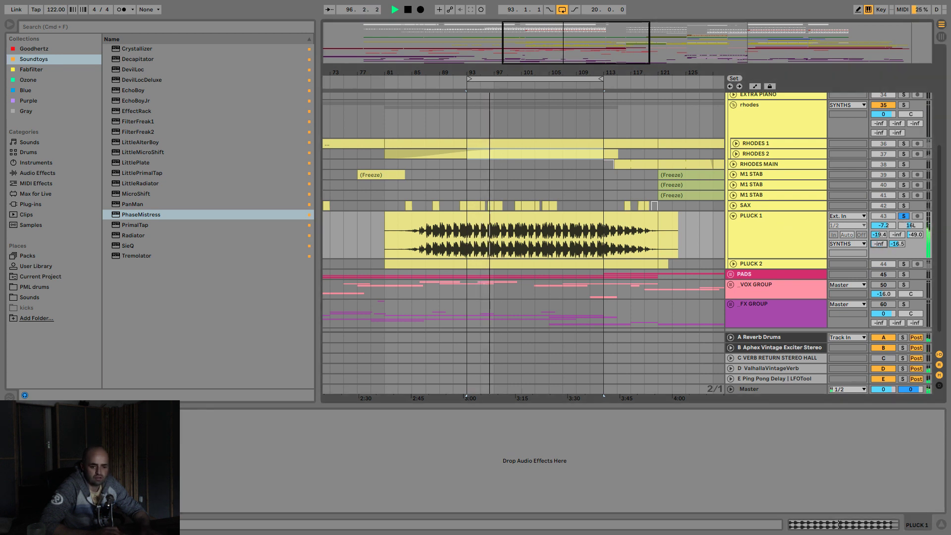
pyautogui.doubleClick(897, 243)
pyautogui.doubleClick(915, 235)
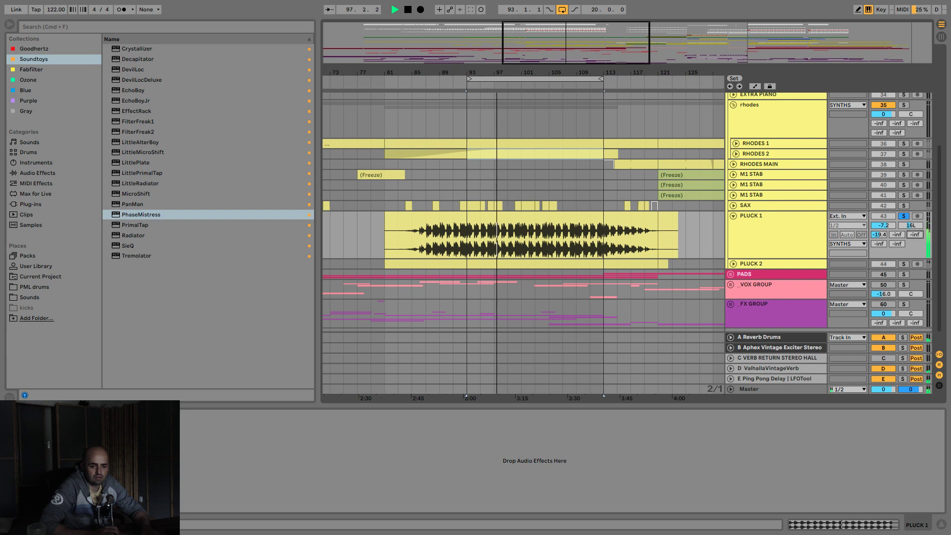
pyautogui.doubleClick(910, 226)
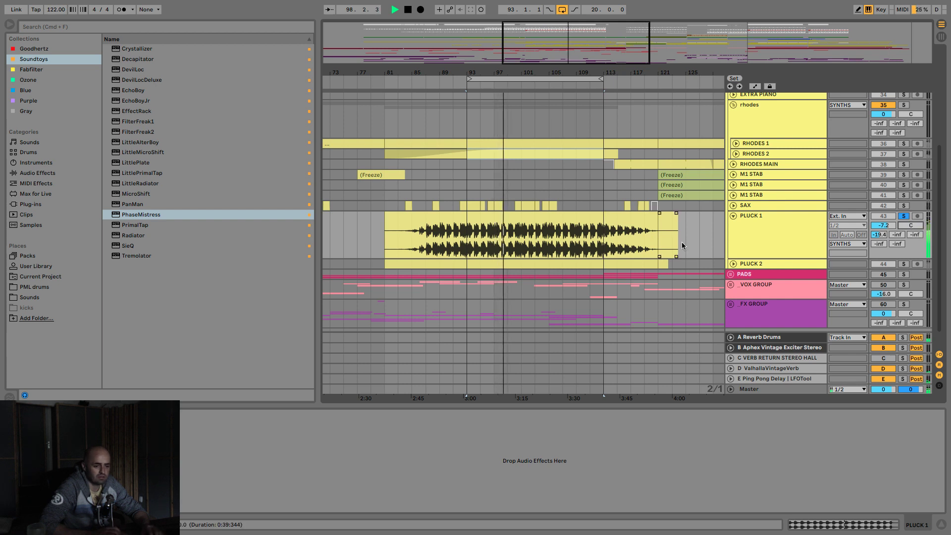
# - Unfold PLUCK 2, audition it soloed in place of PLUCK 1, and stop playback
pyautogui.click(734, 263)
pyautogui.scroll(-1, 798, 245)
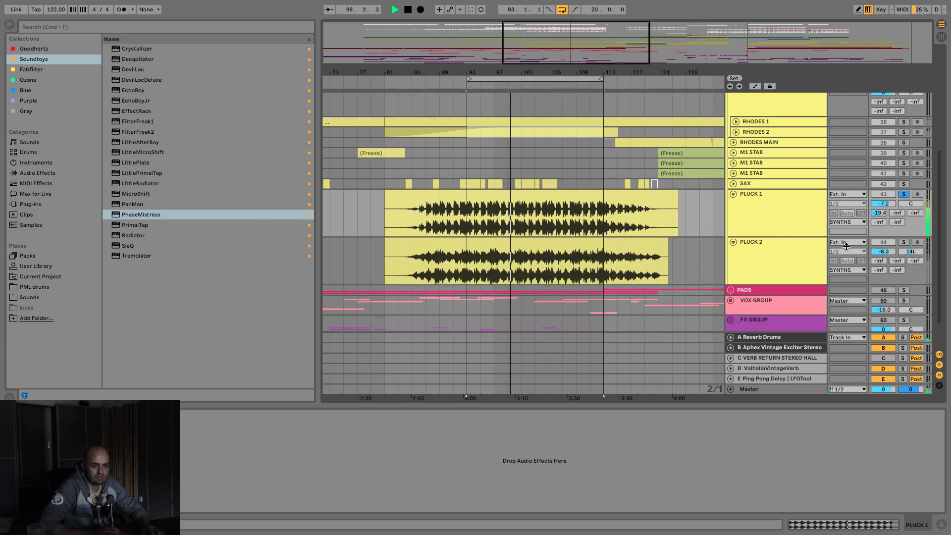
pyautogui.click(903, 243)
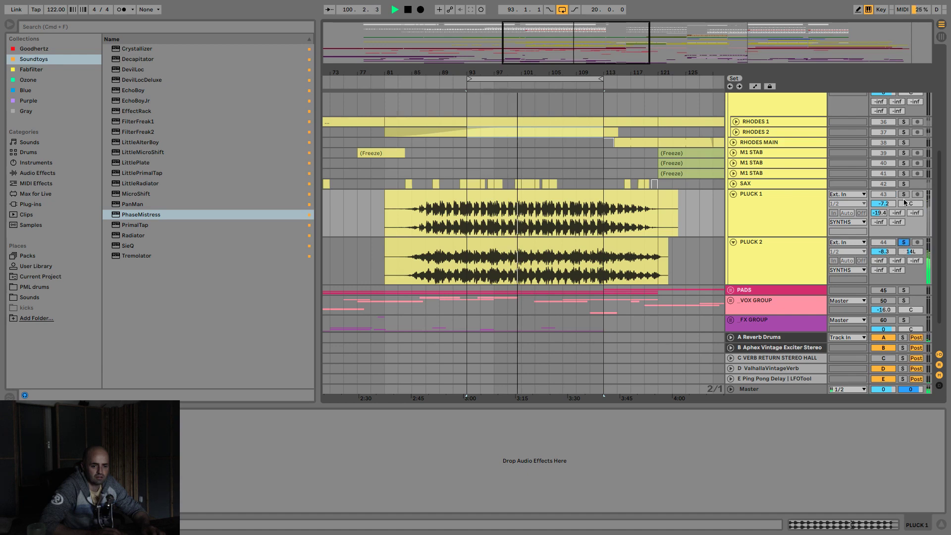
pyautogui.press('space')
# - Group the PLUCK 1 and PLUCK 2 tracks and name the group "Guitar layer"
pyautogui.click(762, 241)
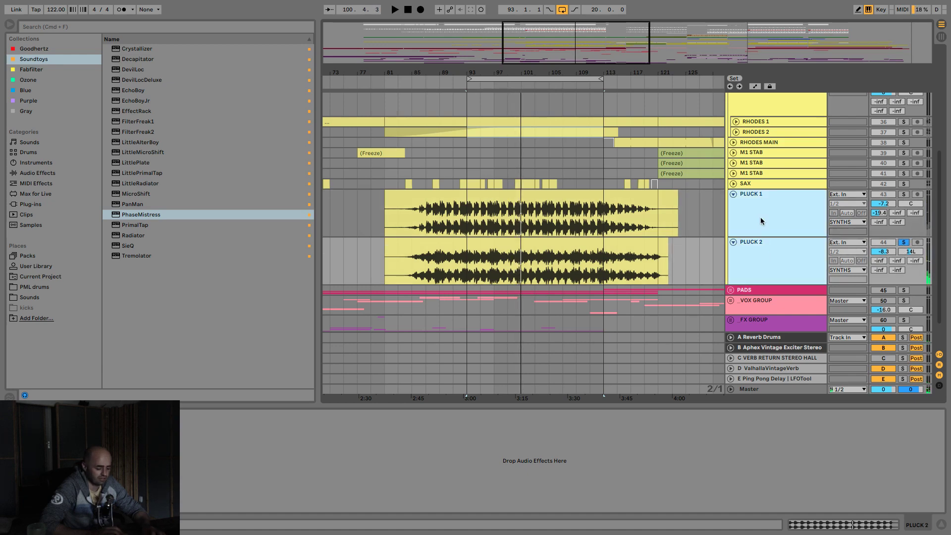
pyautogui.press('super+g')
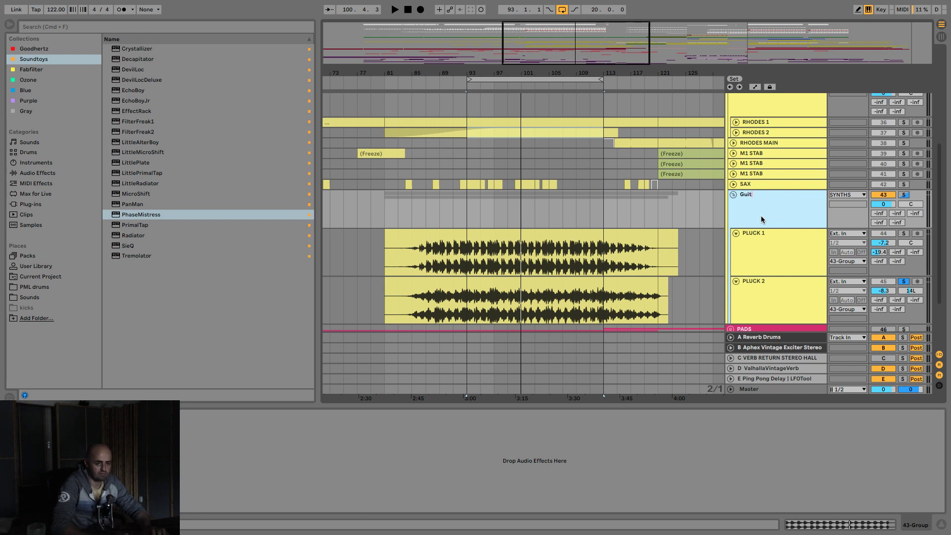
pyautogui.write('Guitar lay')
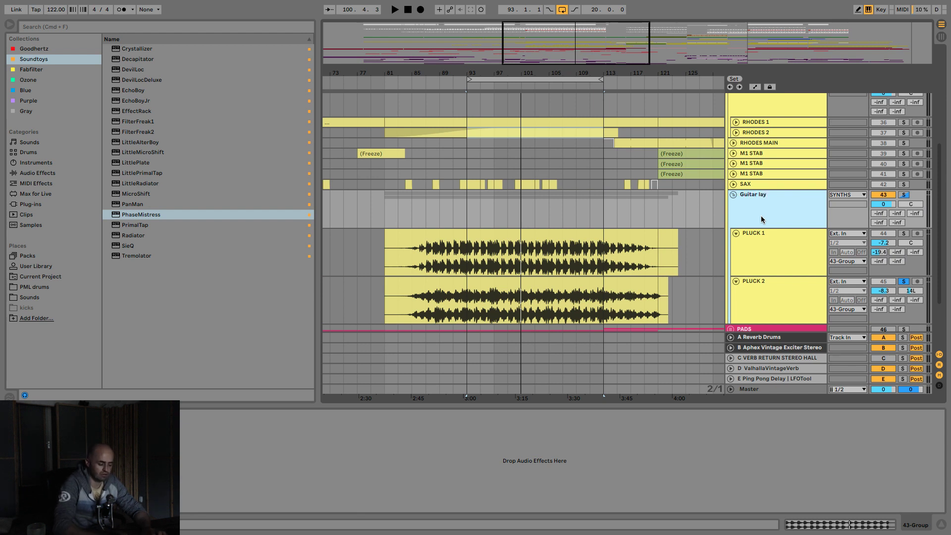
pyautogui.write('er')
# - Search all browser results for "eq" and add EQ Eight to the PLUCK 1 track
pyautogui.click(751, 246)
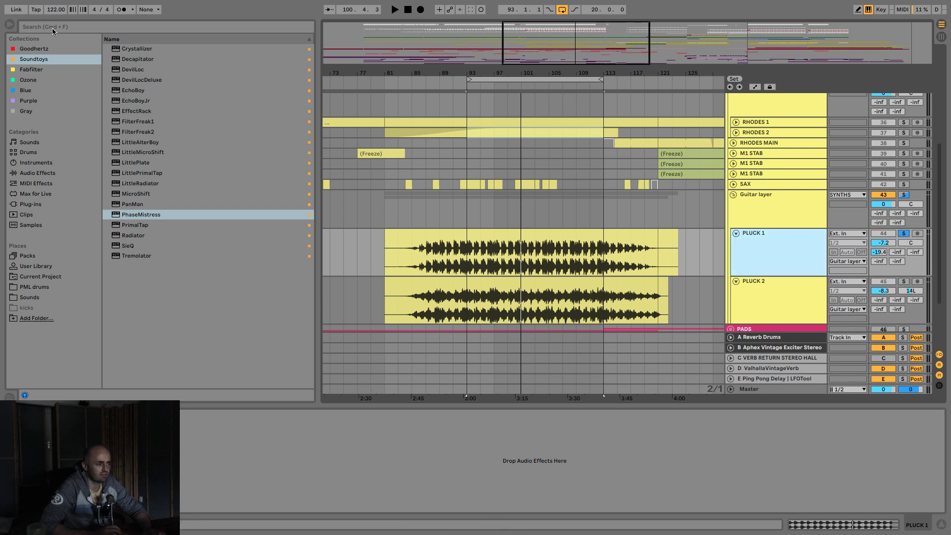
pyautogui.click(72, 26)
pyautogui.write('eq')
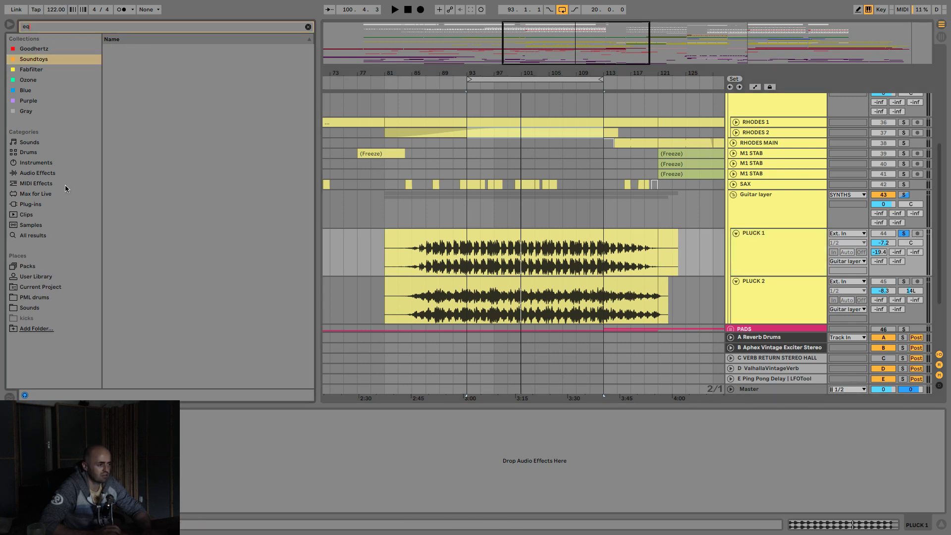
pyautogui.click(36, 236)
pyautogui.moveTo(122, 49); pyautogui.dragTo(141, 75)
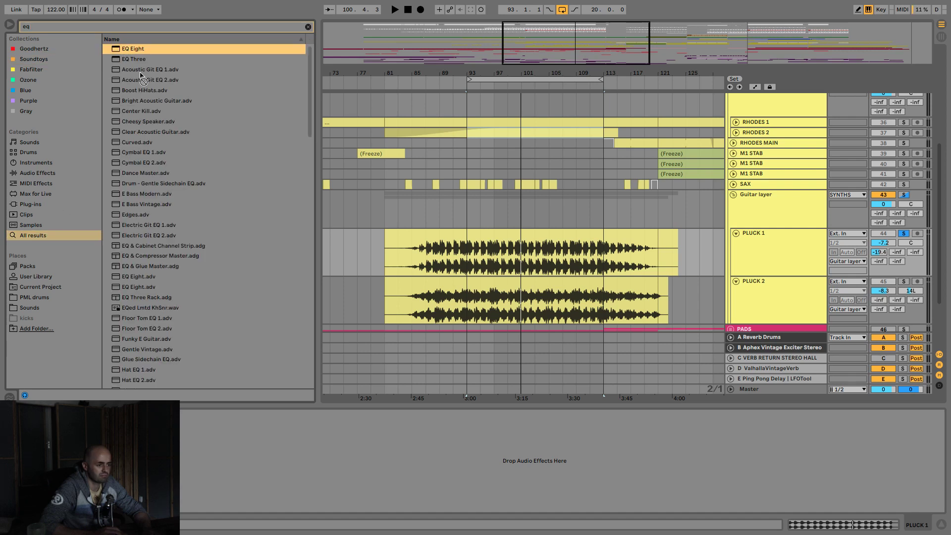
pyautogui.moveTo(506, 275); pyautogui.dragTo(476, 446)
# - Set PLUCK 1's EQ Eight low cut to about 300 Hz during playback and switch off bands 3 and 8
pyautogui.press('space')
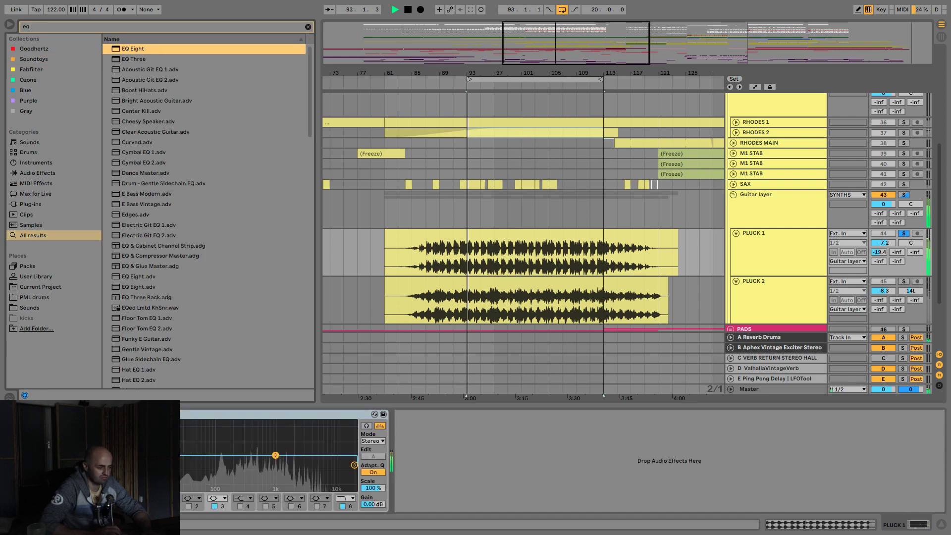
pyautogui.moveTo(173, 464); pyautogui.dragTo(243, 470)
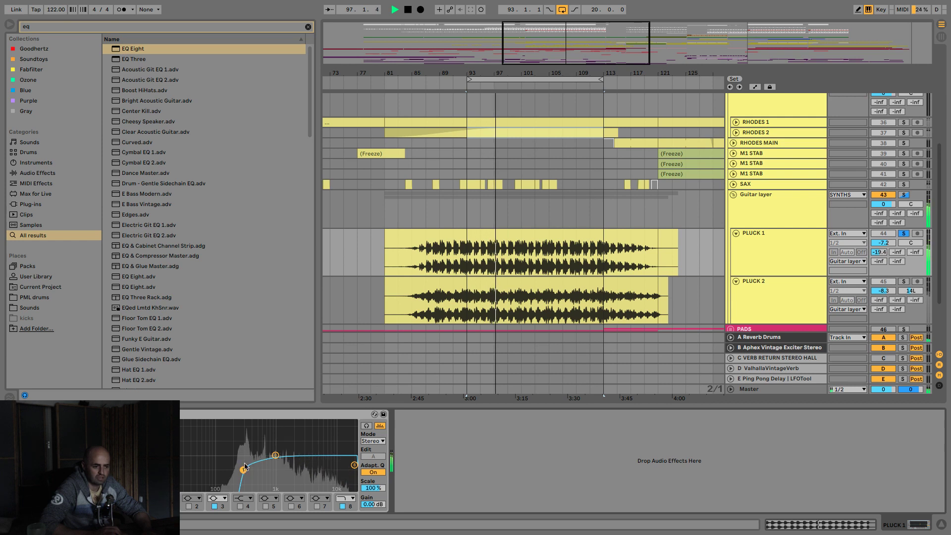
pyautogui.click(214, 506)
pyautogui.click(343, 506)
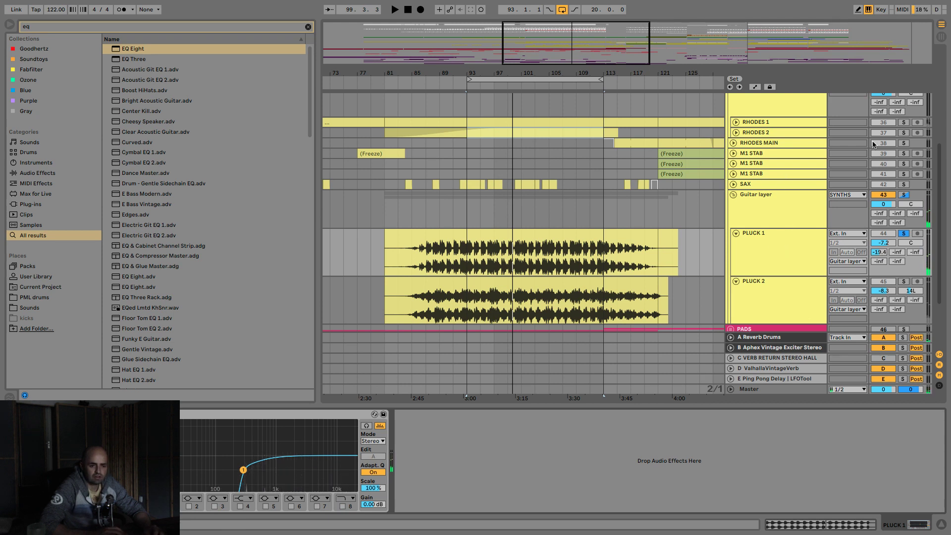
# - In the unsoloed mix, lower PLUCK 1's low cut to about 170 Hz and enable band 4 as a slight high-shelf cut near 4 kHz
pyautogui.click(904, 234)
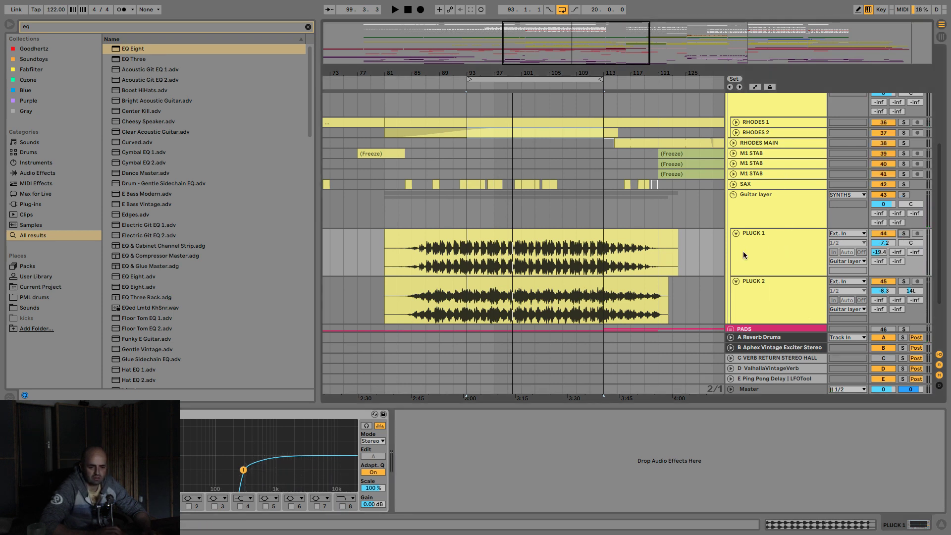
pyautogui.press('space')
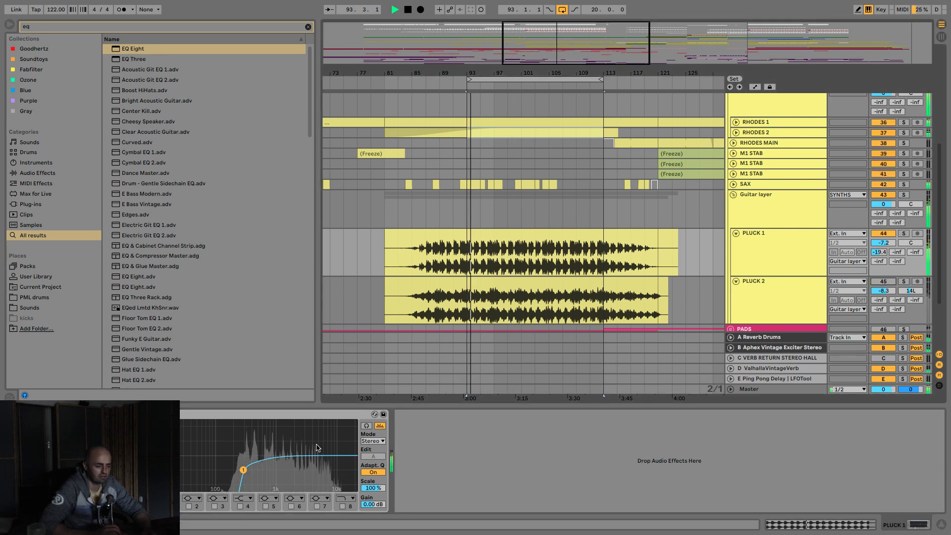
pyautogui.moveTo(242, 469)
pyautogui.mouseDown()
pyautogui.moveTo(215, 468)
pyautogui.moveTo(228, 467)
pyautogui.mouseUp()
pyautogui.click(240, 506)
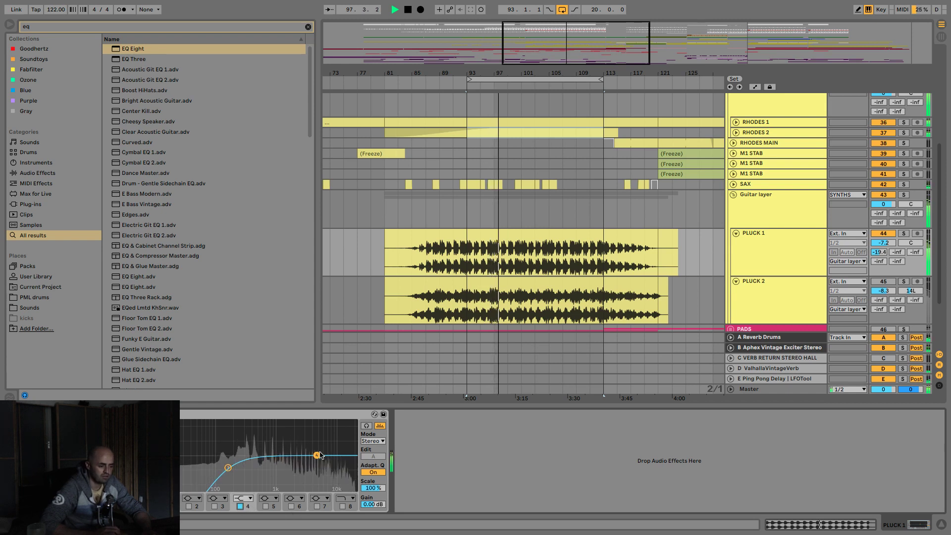
pyautogui.moveTo(308, 471)
pyautogui.mouseDown()
pyautogui.moveTo(281, 465)
pyautogui.moveTo(312, 461)
pyautogui.mouseUp()
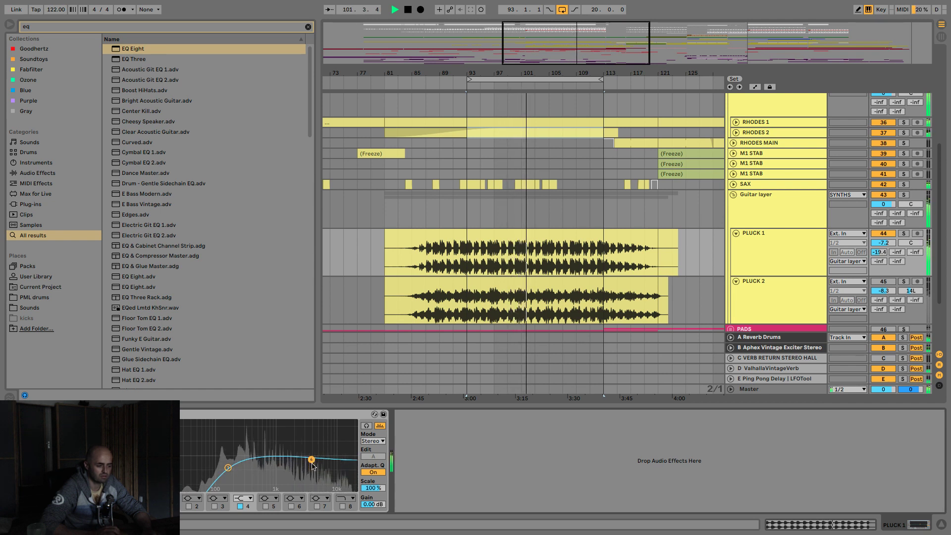
pyautogui.press('space')
# - Search for "reverb", add Reverb after EQ Eight on PLUCK 1, and set its dry/wet to 42%
pyautogui.write('reverb')
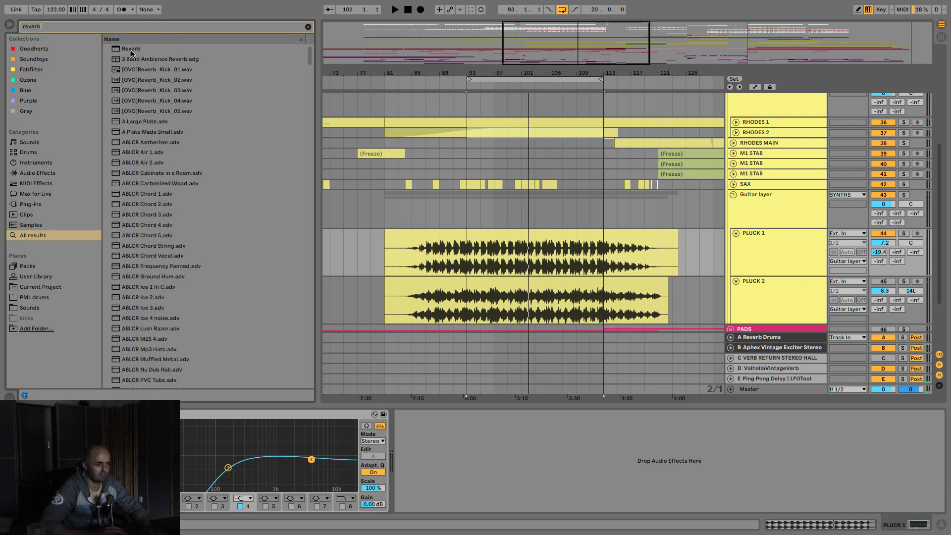
pyautogui.moveTo(131, 49); pyautogui.dragTo(436, 457)
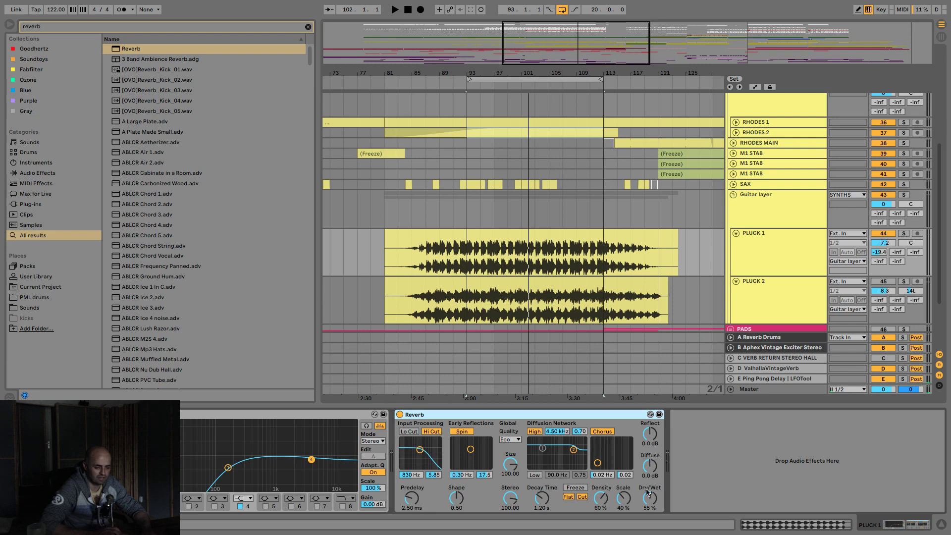
pyautogui.moveTo(653, 504); pyautogui.dragTo(654, 508)
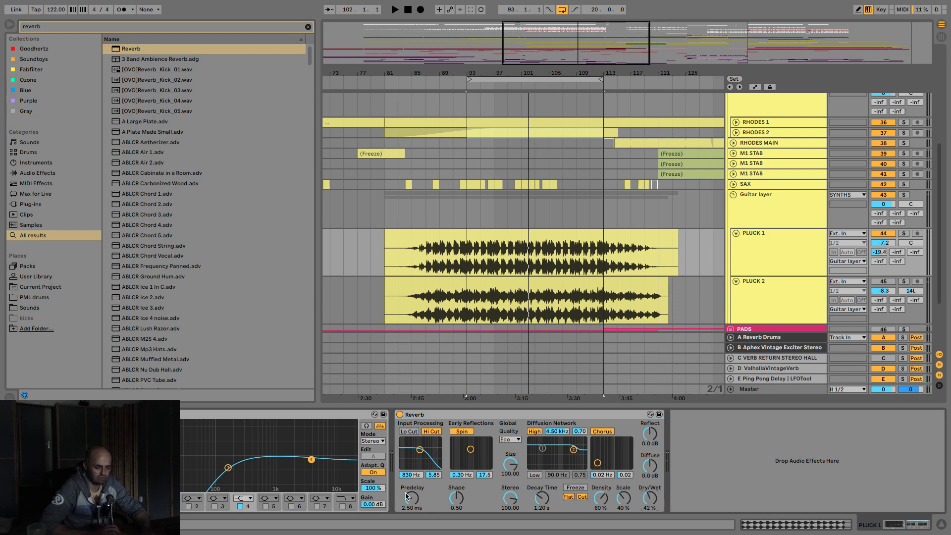
# - Set the Reverb to High quality, input cuts off, predelay 0.64 ms and decay time 2.76 s
pyautogui.click(509, 439)
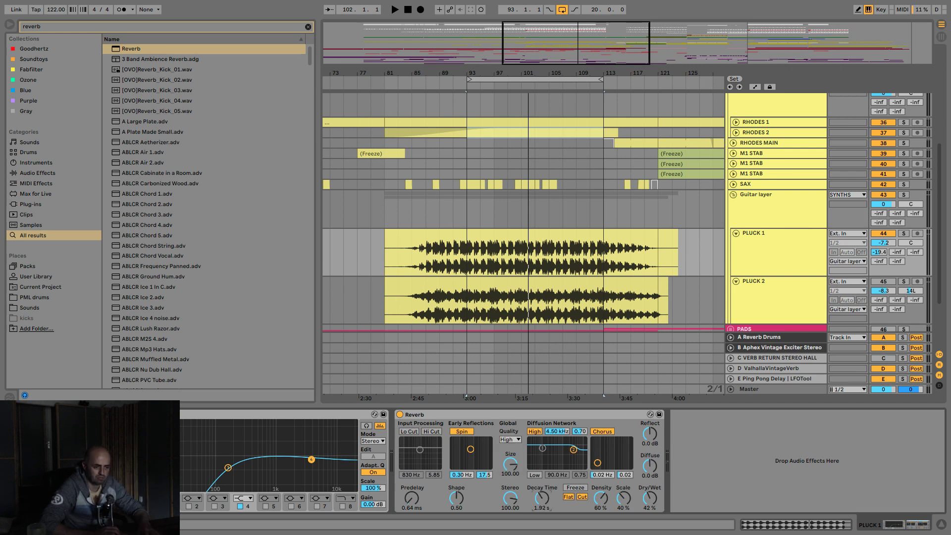
pyautogui.press('space')
pyautogui.moveTo(542, 498); pyautogui.dragTo(542, 492)
# - Solo PLUCK 1 and set the Reverb's decay time to 1.84 s and dry/wet to 68%
pyautogui.click(903, 234)
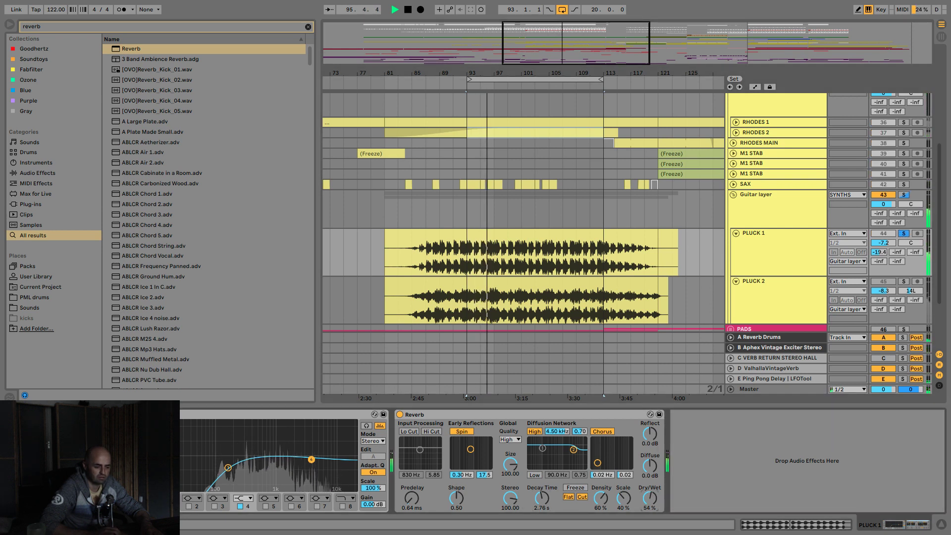
pyautogui.moveTo(649, 498); pyautogui.dragTo(650, 498)
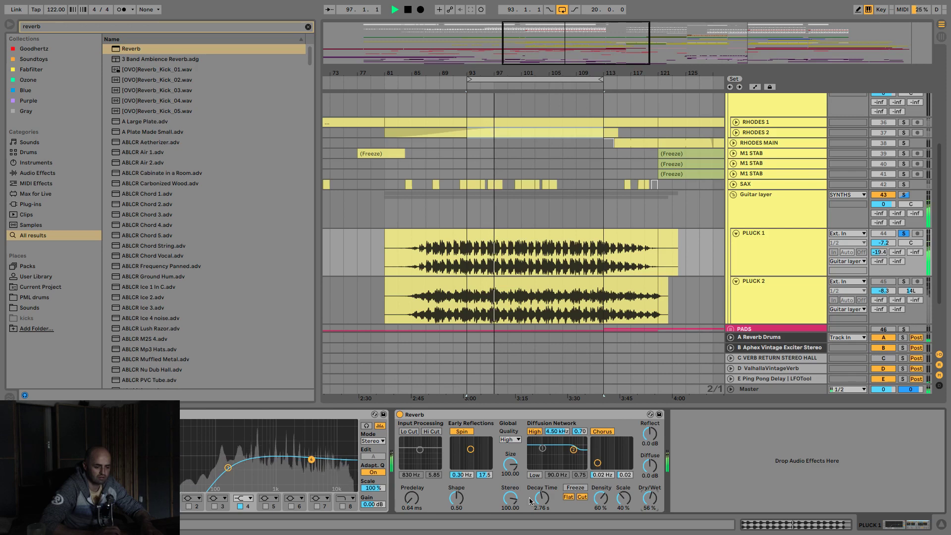
pyautogui.moveTo(542, 498); pyautogui.dragTo(542, 490)
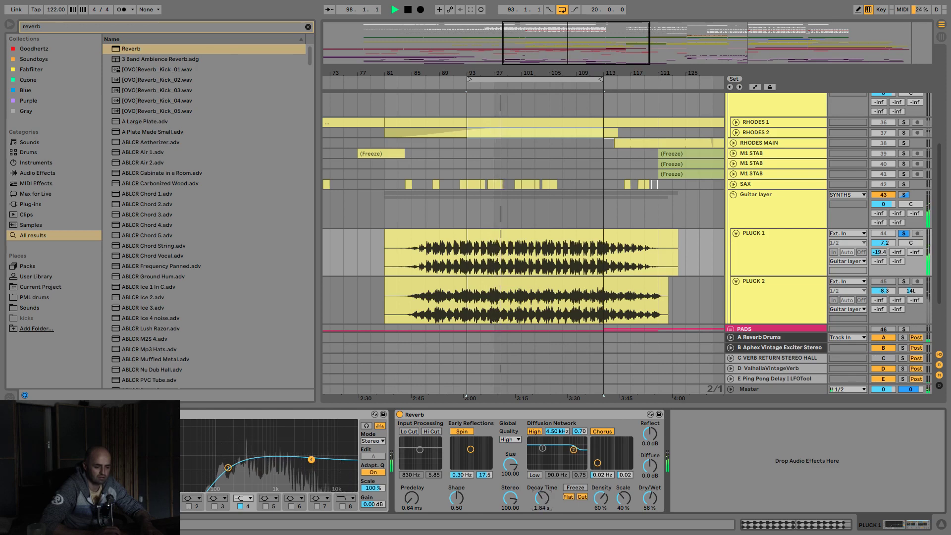
pyautogui.moveTo(650, 498); pyautogui.dragTo(649, 492)
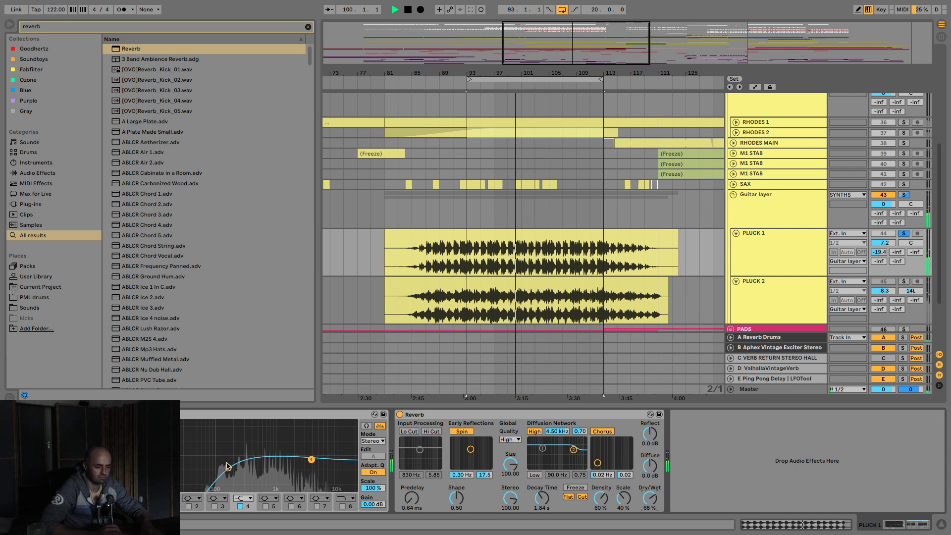
# - Raise PLUCK 1's low cut to about 260 Hz and enable band 3 as a strong boost near 350 Hz
pyautogui.moveTo(233, 466); pyautogui.dragTo(241, 466)
pyautogui.press('space')
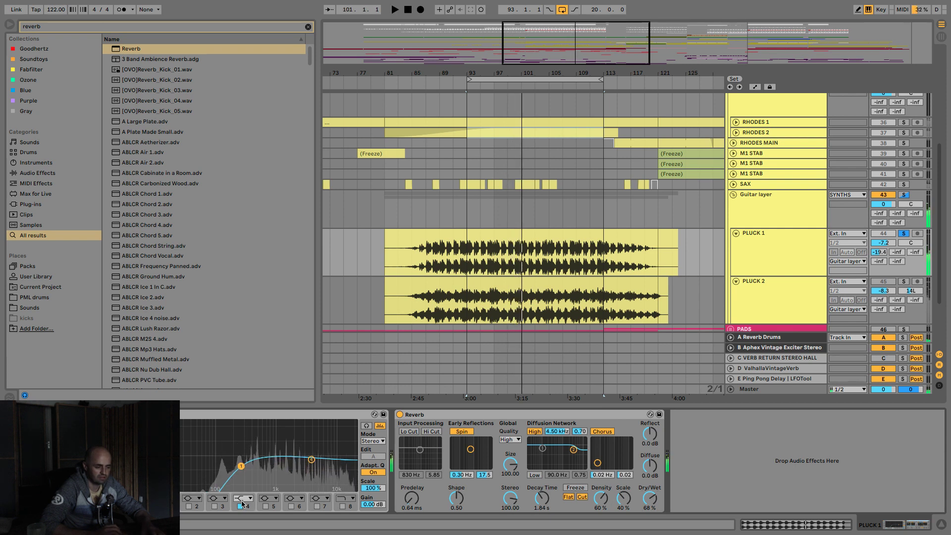
pyautogui.press('space')
pyautogui.moveTo(275, 456); pyautogui.dragTo(247, 430)
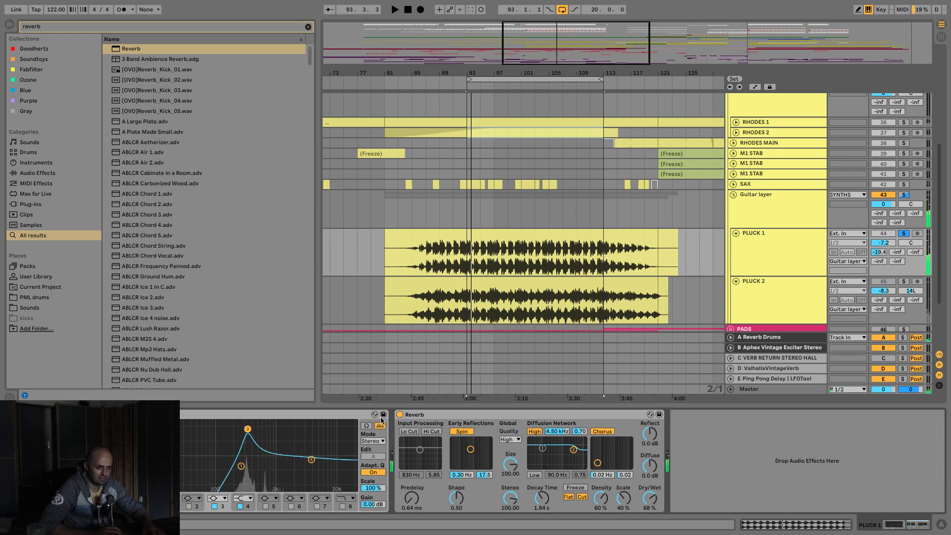
# - With the Reverb temporarily bypassed, sweep band 3 in audition mode and turn it into a deep cut near 410 Hz
pyautogui.click(401, 415)
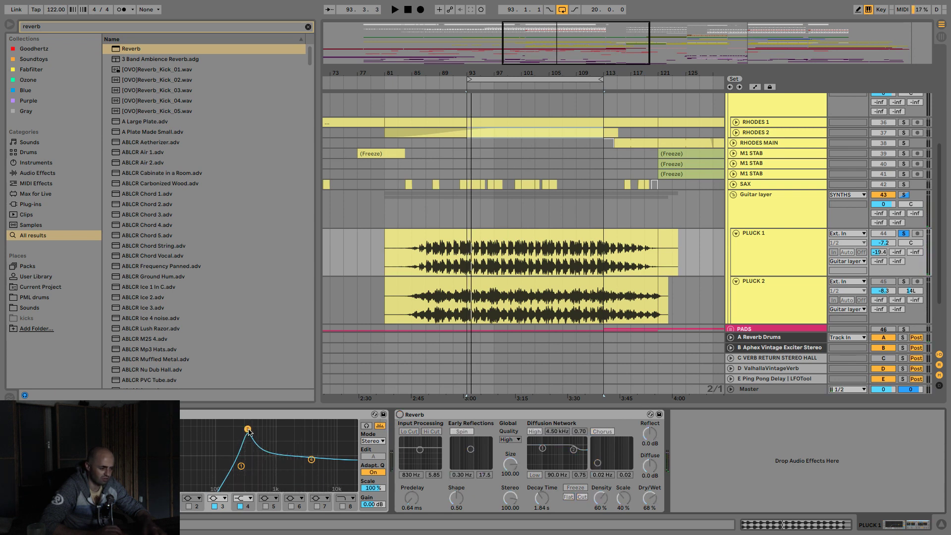
pyautogui.press('space')
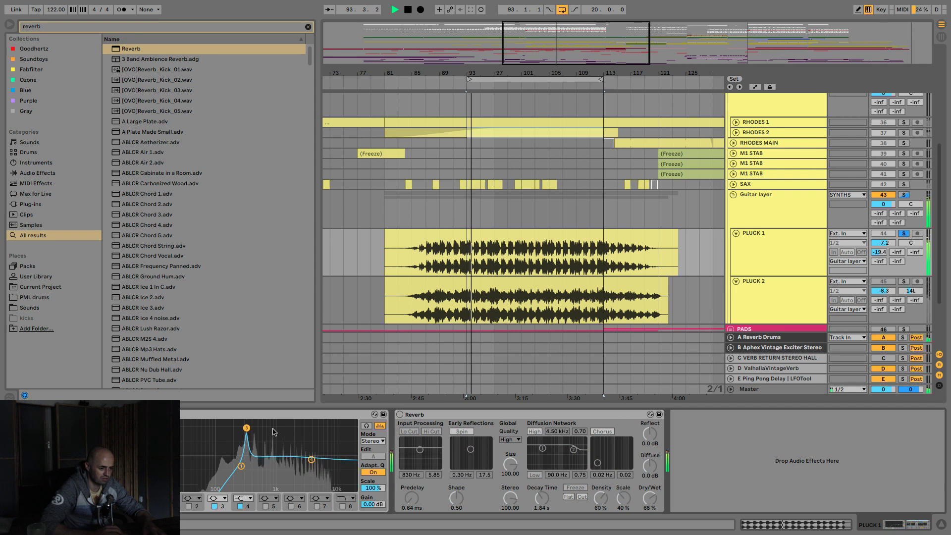
pyautogui.click(366, 426)
pyautogui.click(246, 428)
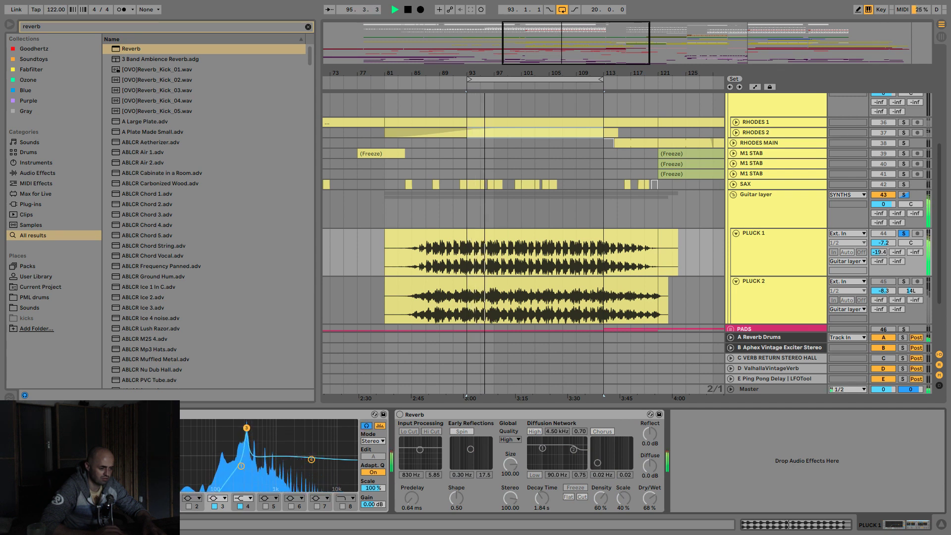
pyautogui.moveTo(246, 428); pyautogui.dragTo(251, 428)
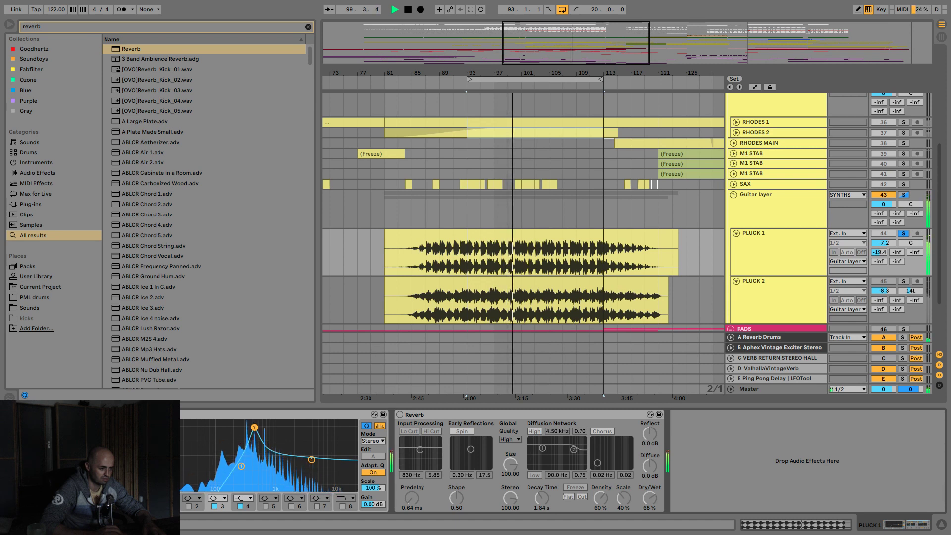
pyautogui.moveTo(254, 426); pyautogui.dragTo(252, 489)
pyautogui.click(366, 427)
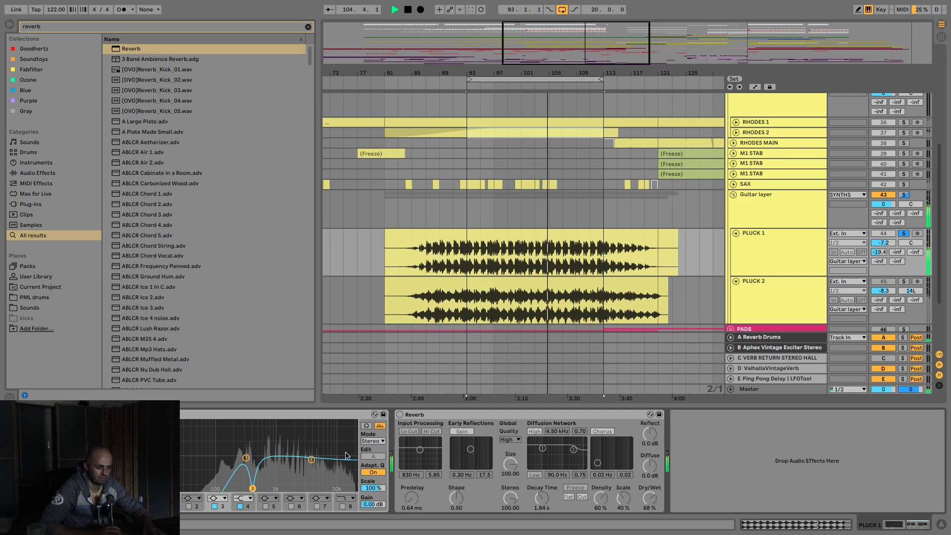
pyautogui.click(400, 415)
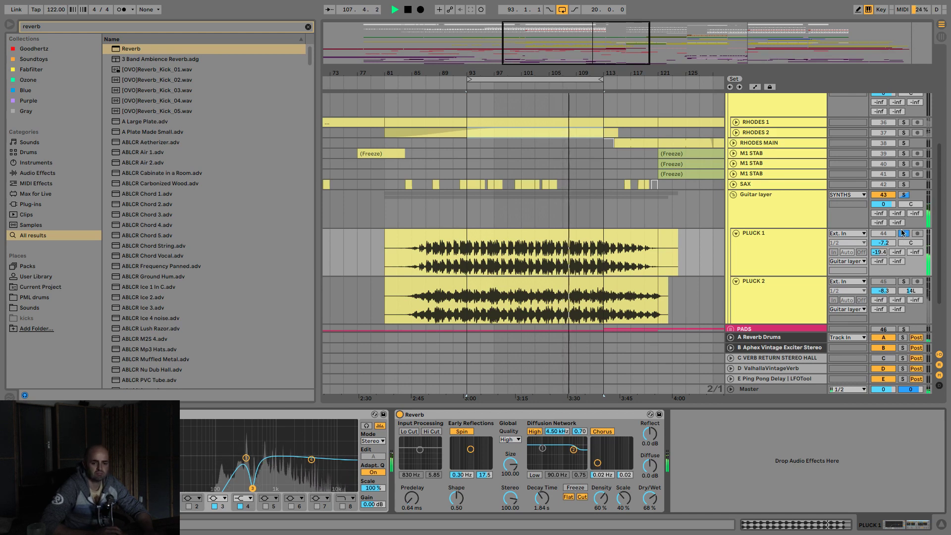
# - Unsolo PLUCK 1, raise its volume to -3.8 dB and turn its first send fully down
pyautogui.click(903, 233)
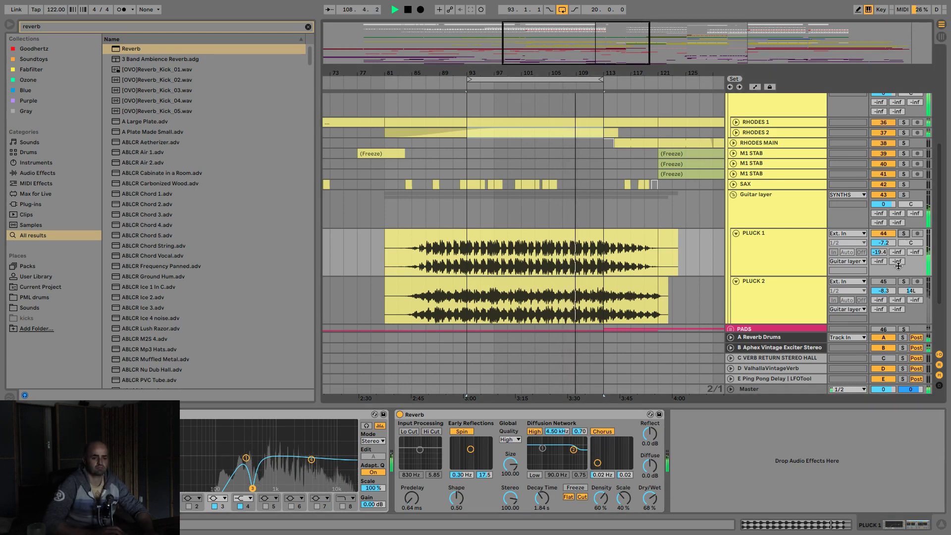
pyautogui.moveTo(888, 243)
pyautogui.mouseDown()
pyautogui.moveTo(881, 274)
pyautogui.moveTo(888, 239)
pyautogui.mouseUp()
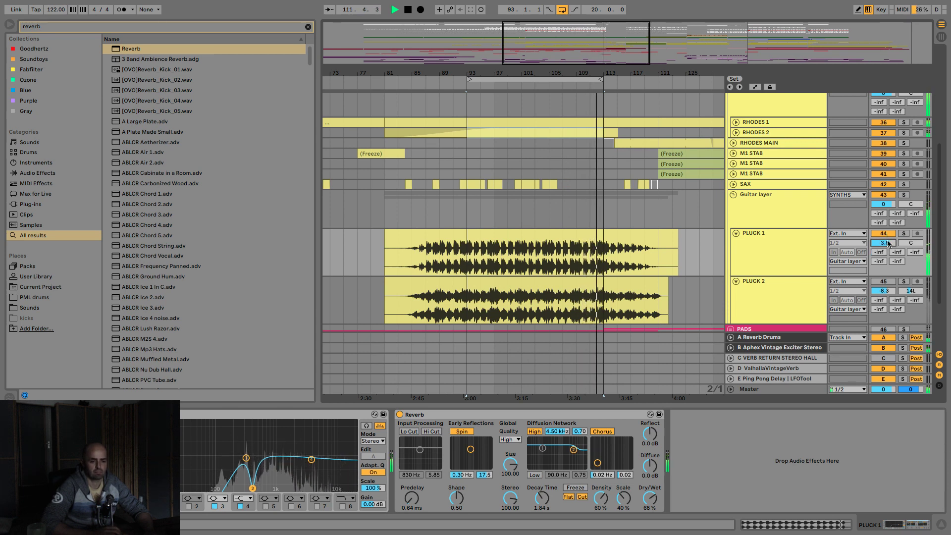
# - Activate and solo PLUCK 2 and reset its pan to centre
pyautogui.click(885, 282)
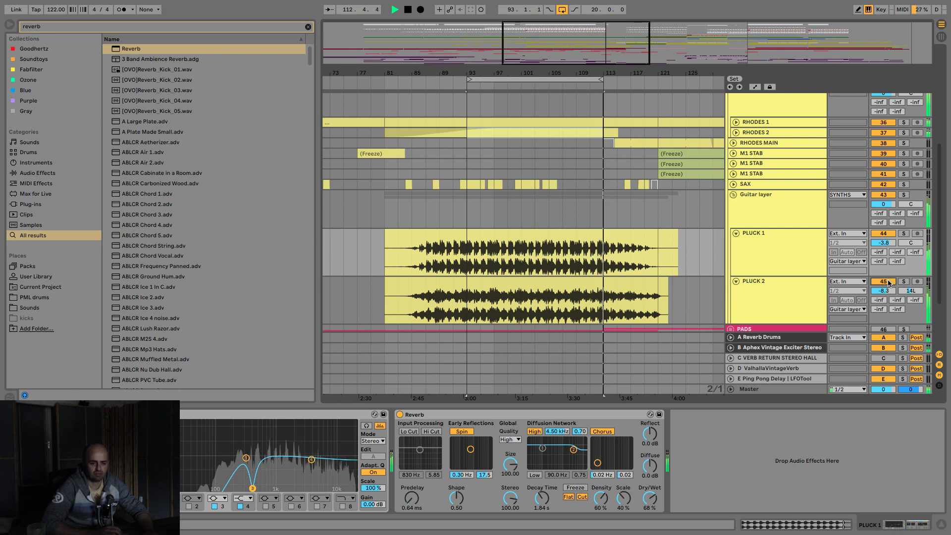
pyautogui.click(904, 282)
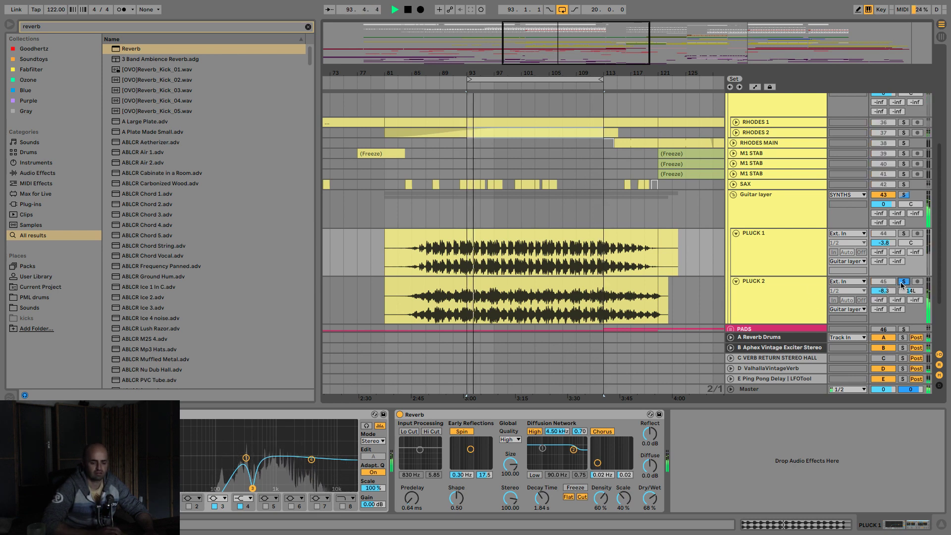
pyautogui.click(759, 289)
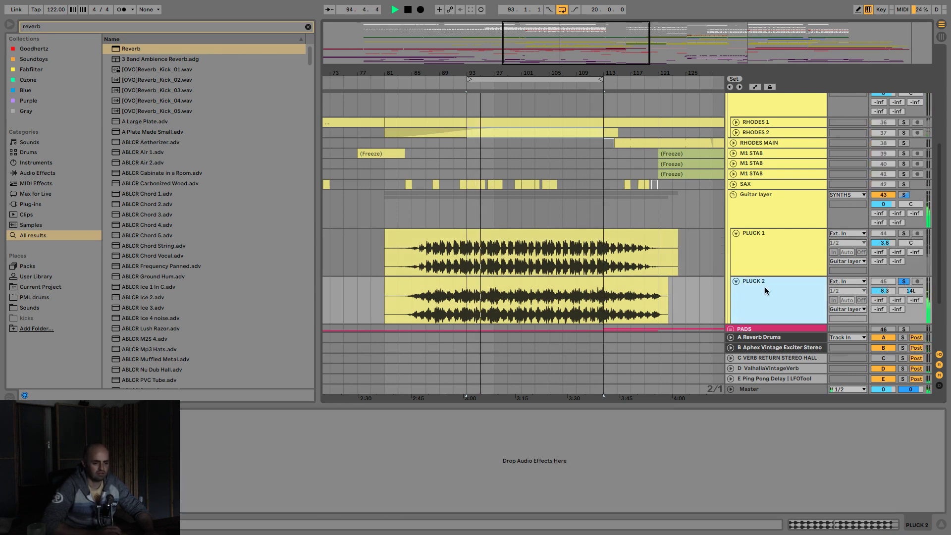
pyautogui.doubleClick(910, 291)
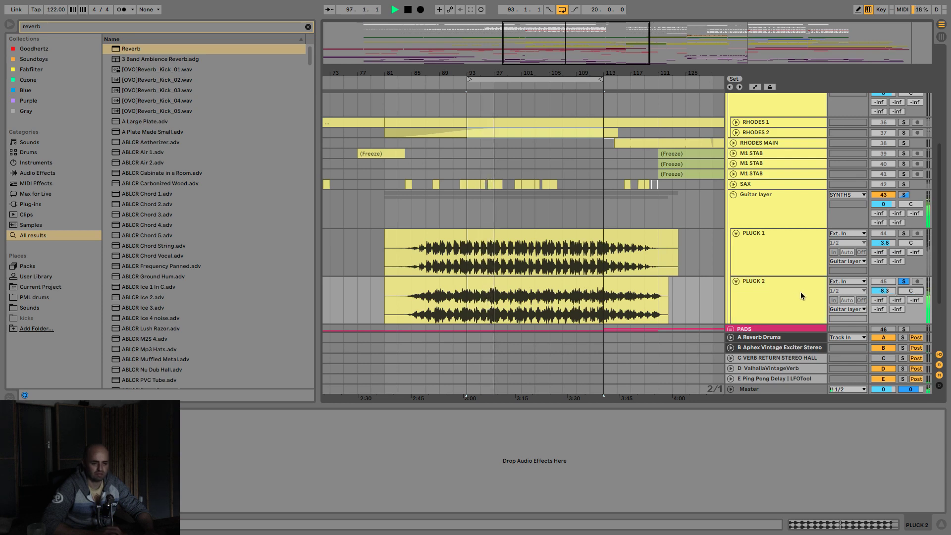
# - Search for "eq", add EQ Eight to PLUCK 2 and set its low cut to about 120 Hz
pyautogui.click(106, 27)
pyautogui.write('eq')
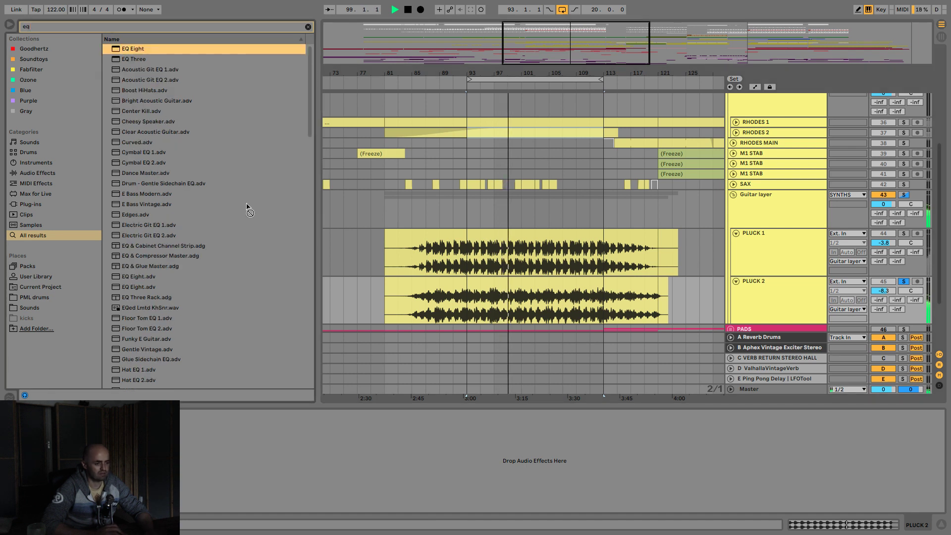
pyautogui.moveTo(247, 206); pyautogui.dragTo(491, 304)
pyautogui.moveTo(379, 533); pyautogui.dragTo(278, 461)
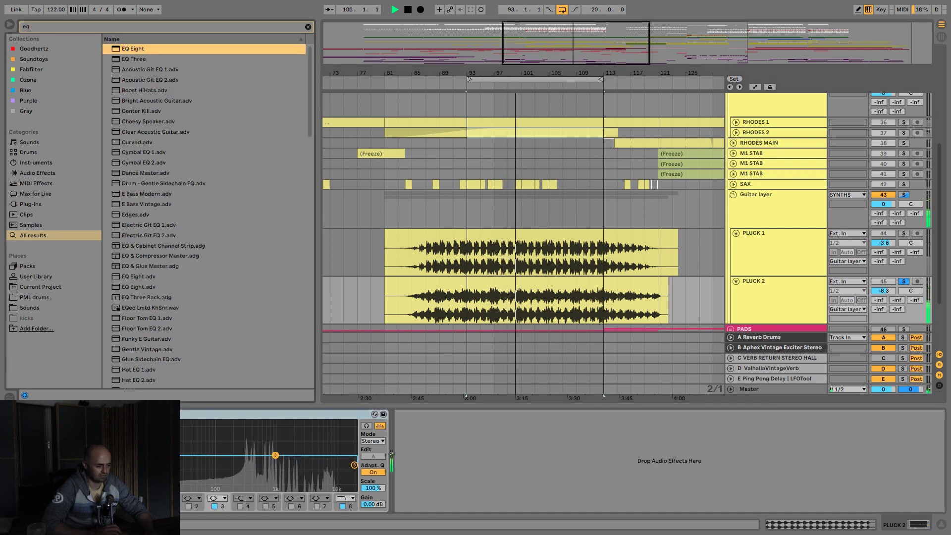
pyautogui.moveTo(163, 468); pyautogui.dragTo(220, 471)
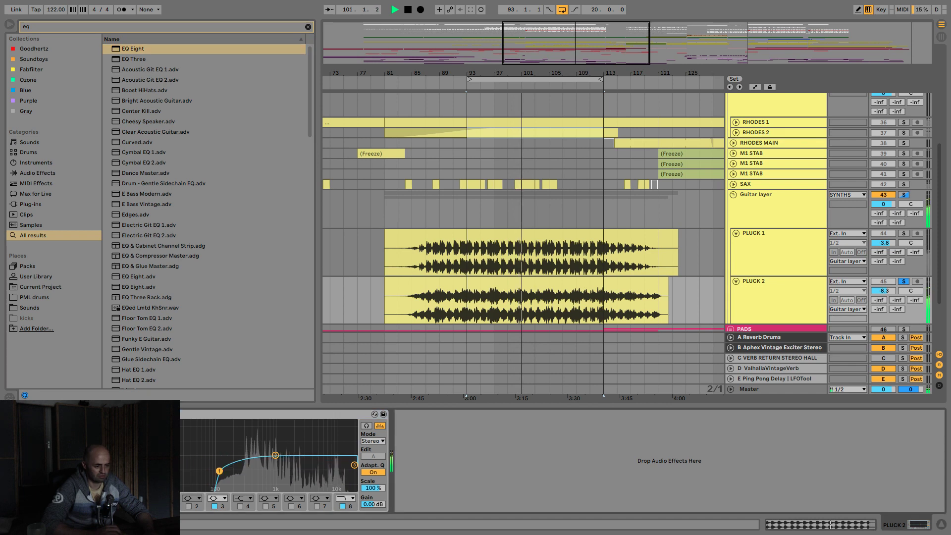
pyautogui.press('space')
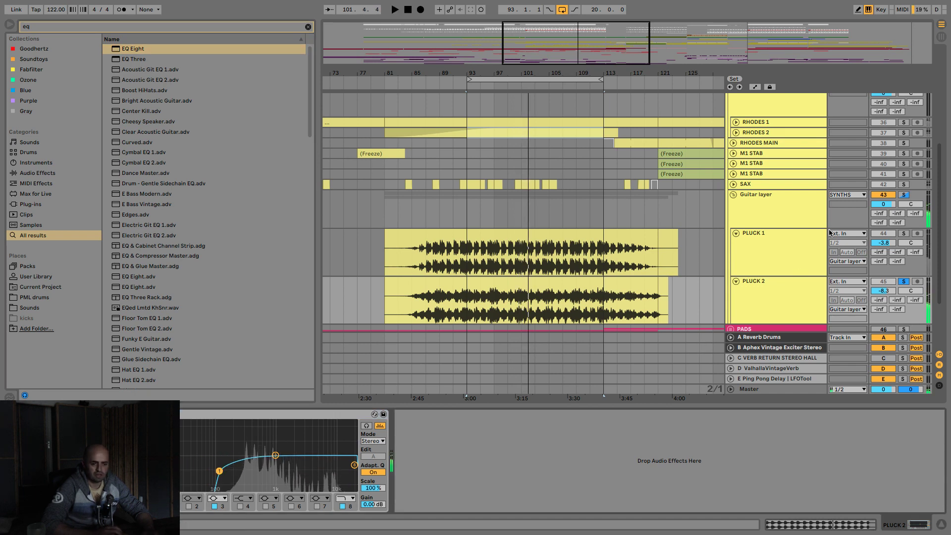
# - Play both plucks with the Guitar layer group soloed and bypass the Reverb on PLUCK 1
pyautogui.click(780, 255)
pyautogui.press('space')
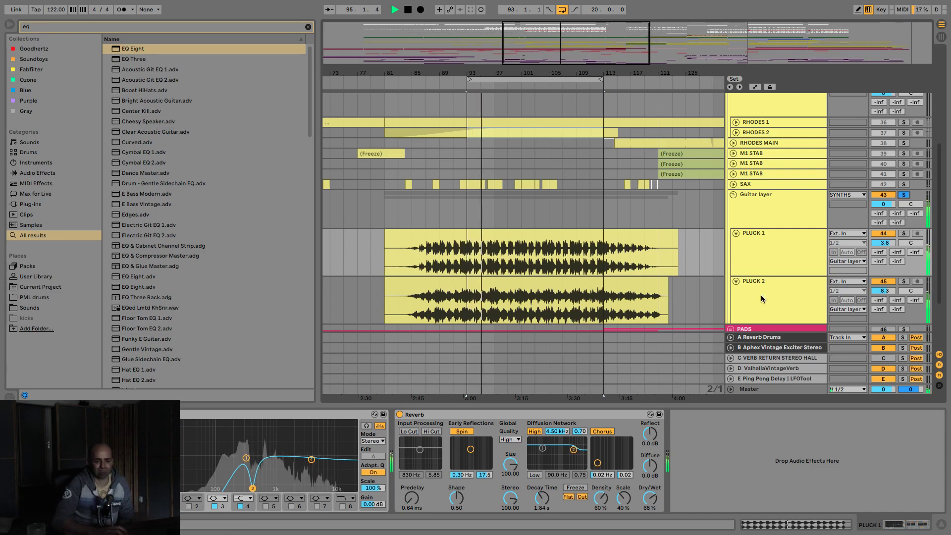
pyautogui.click(400, 415)
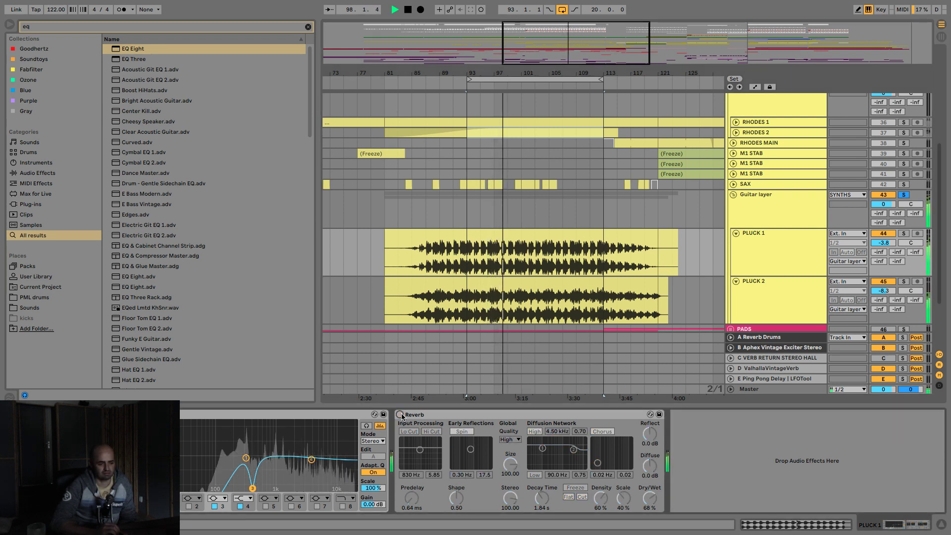
# - Balance the two plucks by lowering PLUCK 1's volume and raising PLUCK 2's to -6.7 dB
pyautogui.click(795, 293)
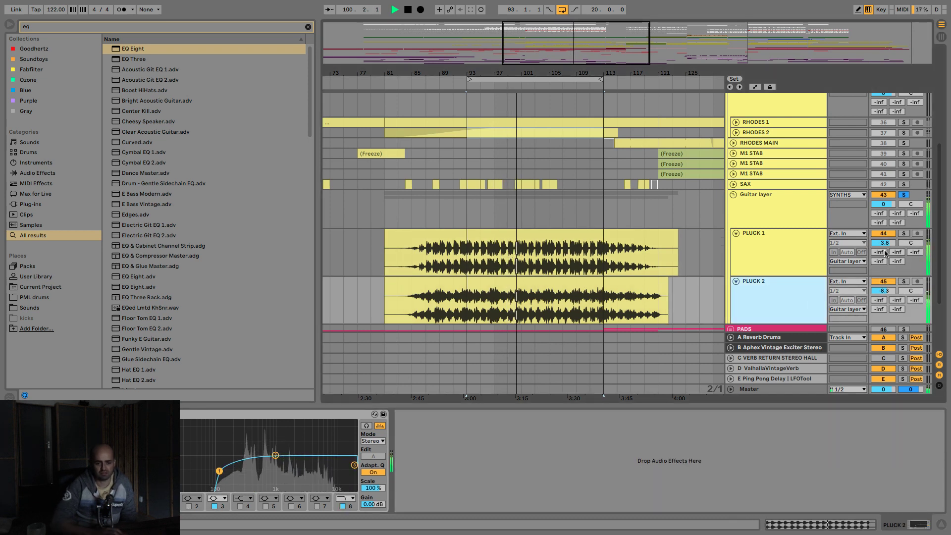
pyautogui.moveTo(885, 243); pyautogui.dragTo(885, 250)
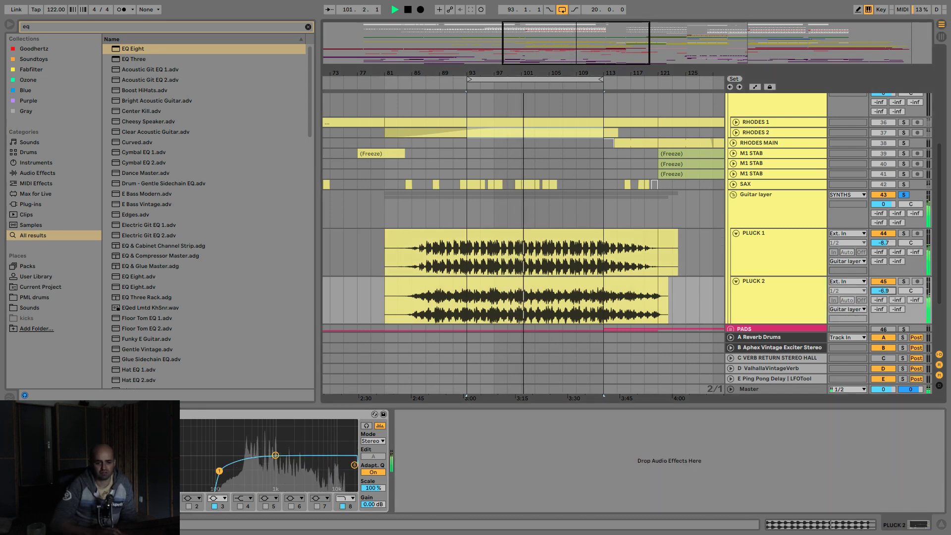
pyautogui.moveTo(884, 291); pyautogui.dragTo(883, 289)
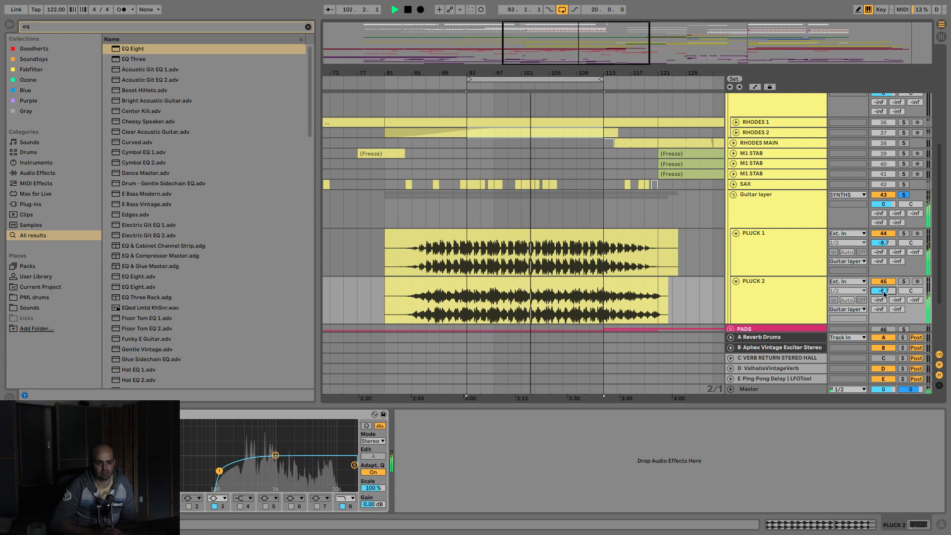
# - Select PLUCK 1, search the browser for "nectar" and "izotope", and look through the iZotope plug-ins
pyautogui.click(796, 246)
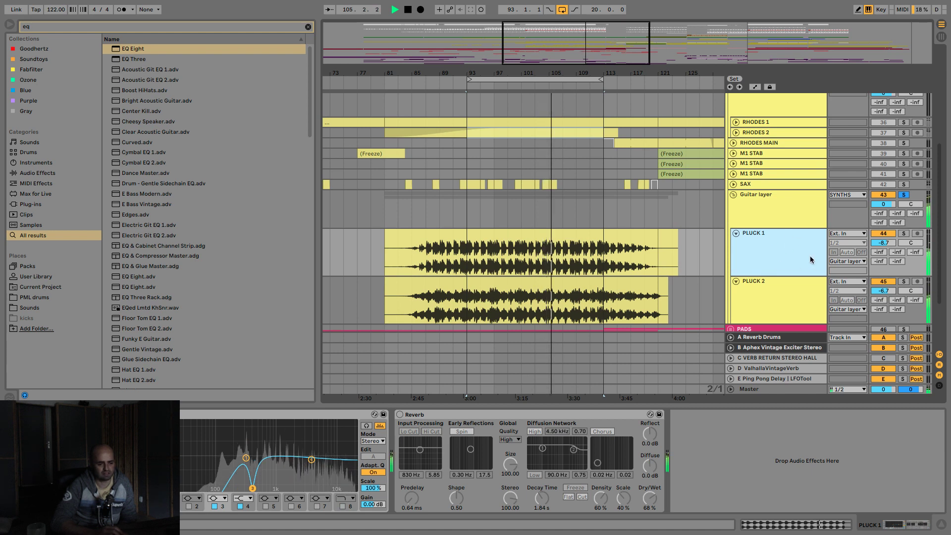
pyautogui.click(189, 25)
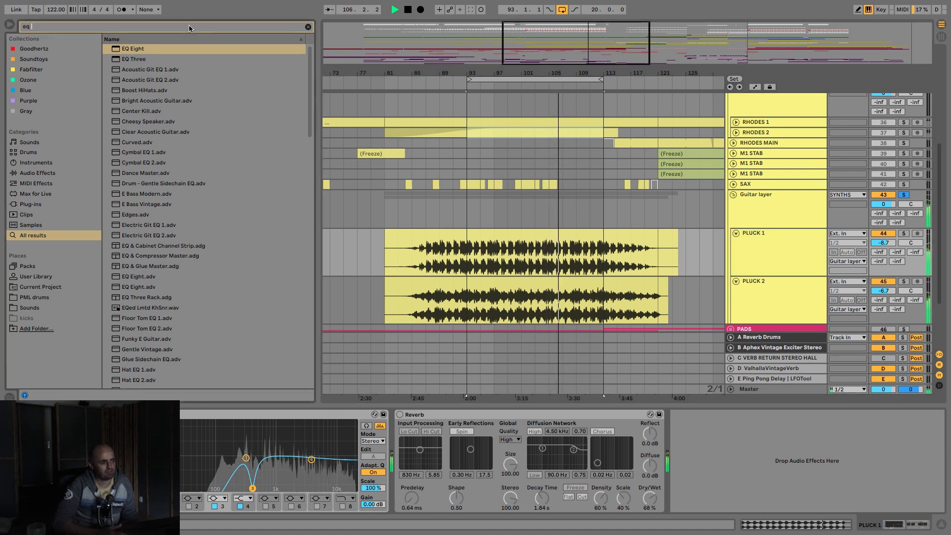
pyautogui.press('BackSpace')
pyautogui.press('BackSpace')
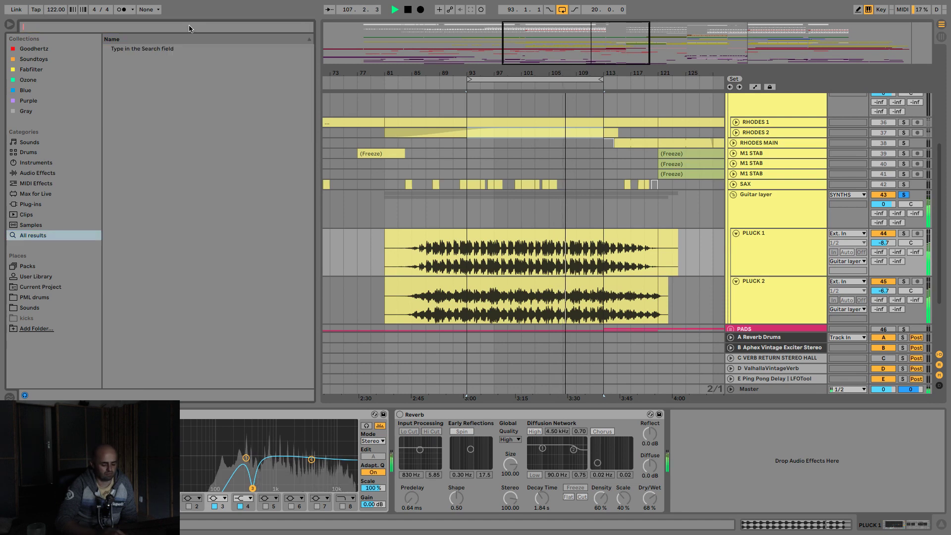
pyautogui.write('nectar')
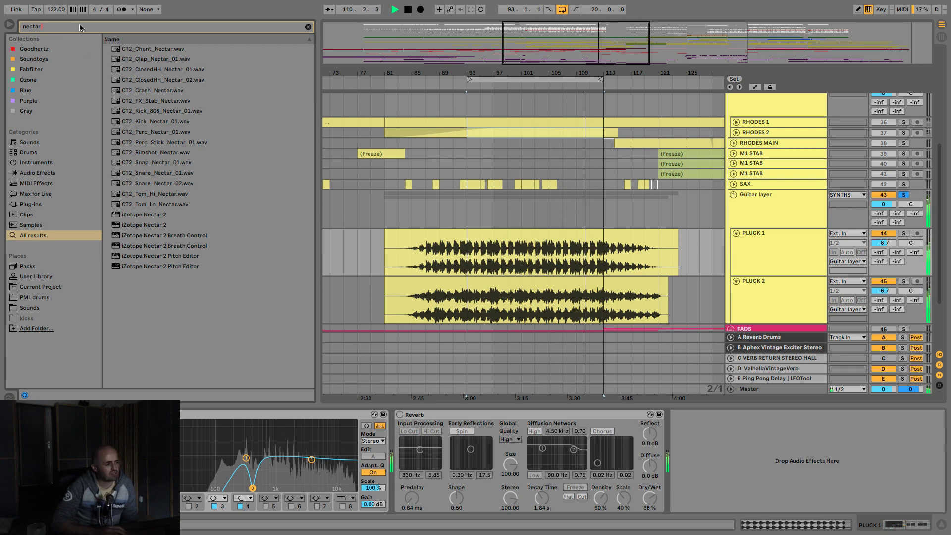
pyautogui.hotkey('ctrl', 'a')
pyautogui.press('BackSpace')
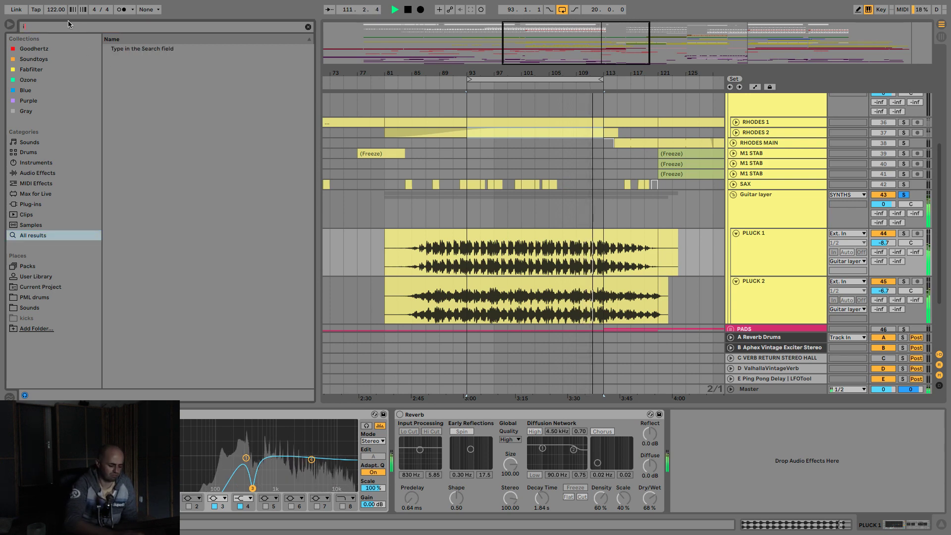
pyautogui.write('izotope')
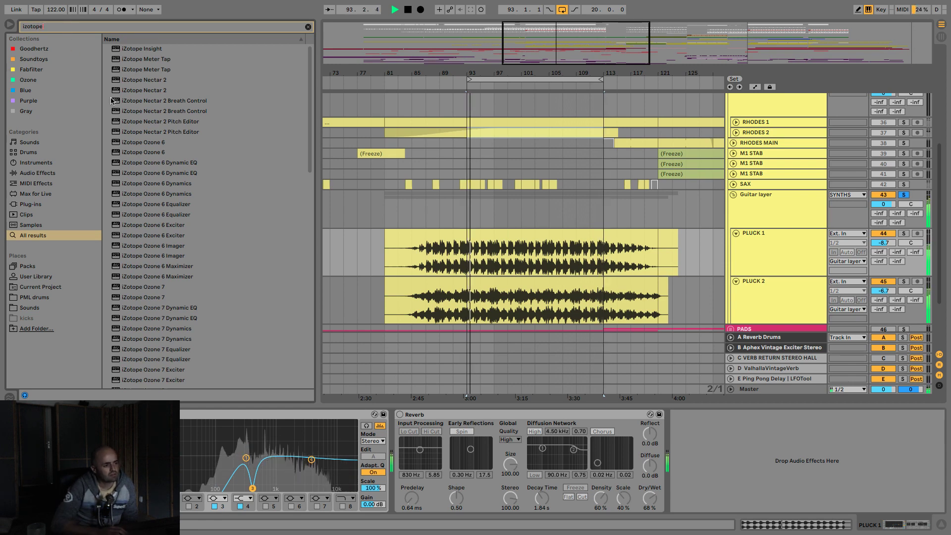
pyautogui.scroll(-10, 182, 99)
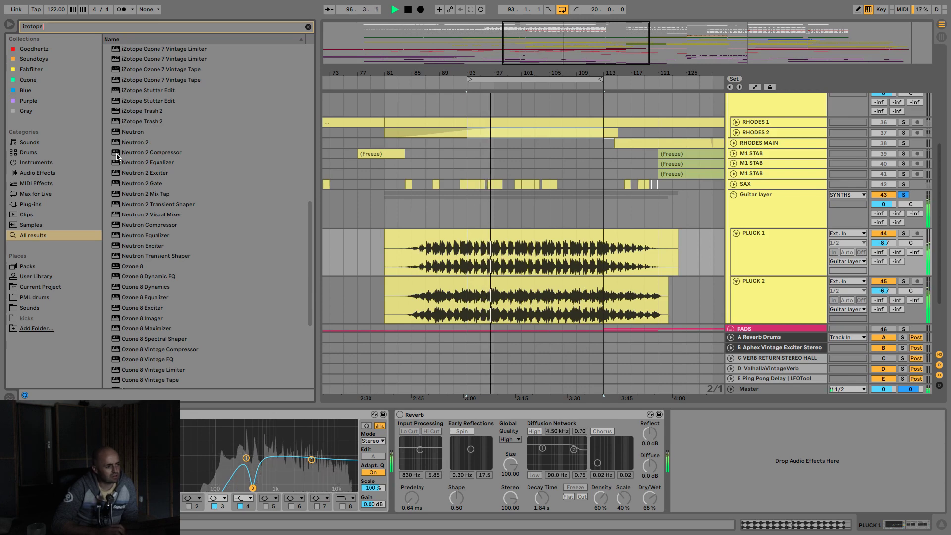
pyautogui.scroll(10, 117, 157)
# - Search for "neutron", add Neutron 2 after the Reverb on PLUCK 1 and show its Transient Shaper module
pyautogui.doubleClick(108, 28)
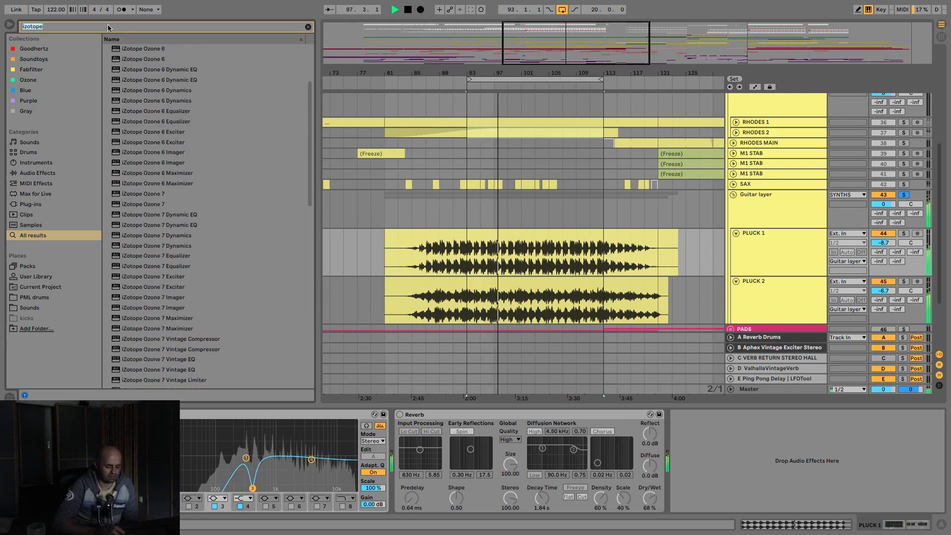
pyautogui.press('BackSpace')
pyautogui.write('neutr')
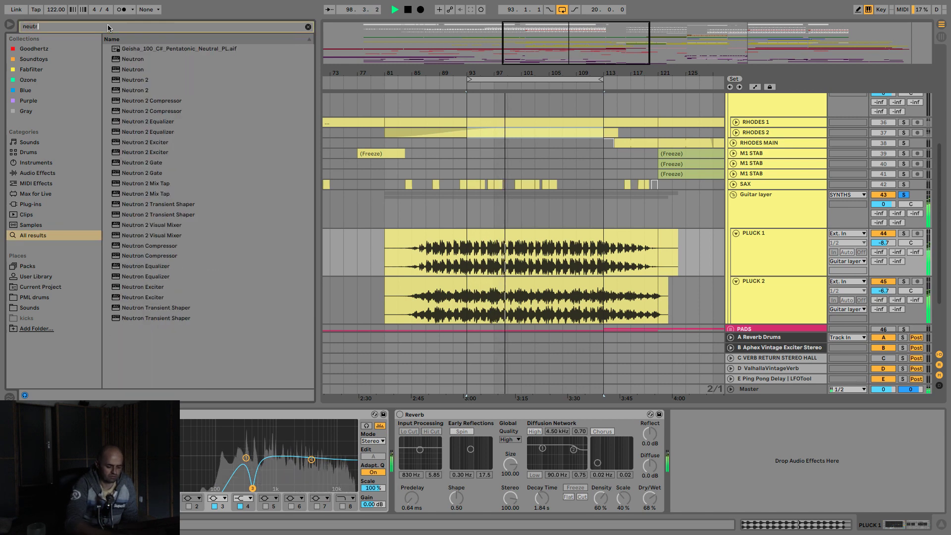
pyautogui.write('on')
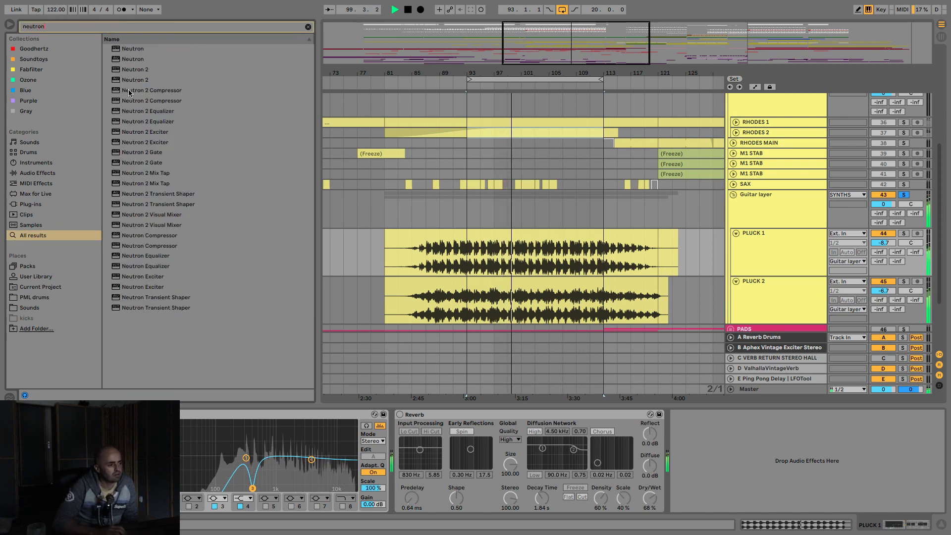
pyautogui.moveTo(121, 70); pyautogui.dragTo(674, 433)
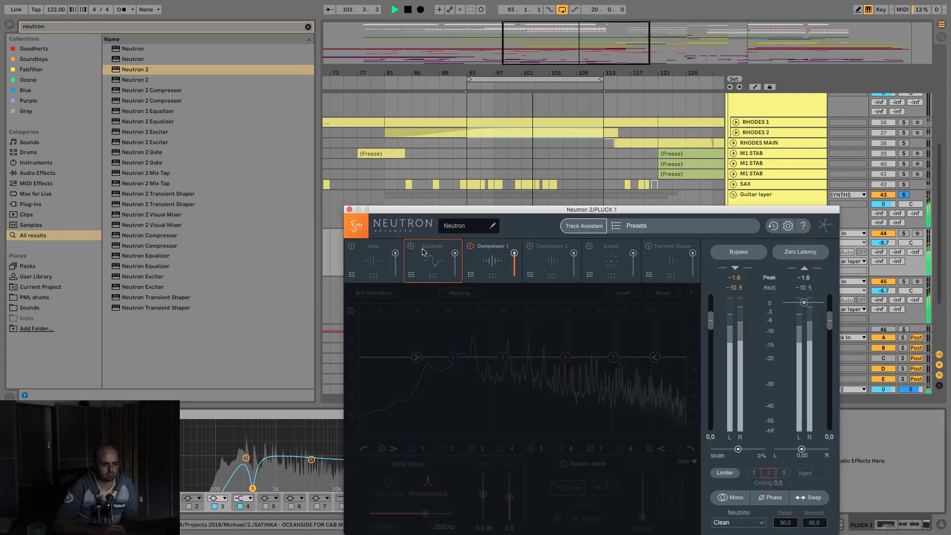
pyautogui.click(647, 251)
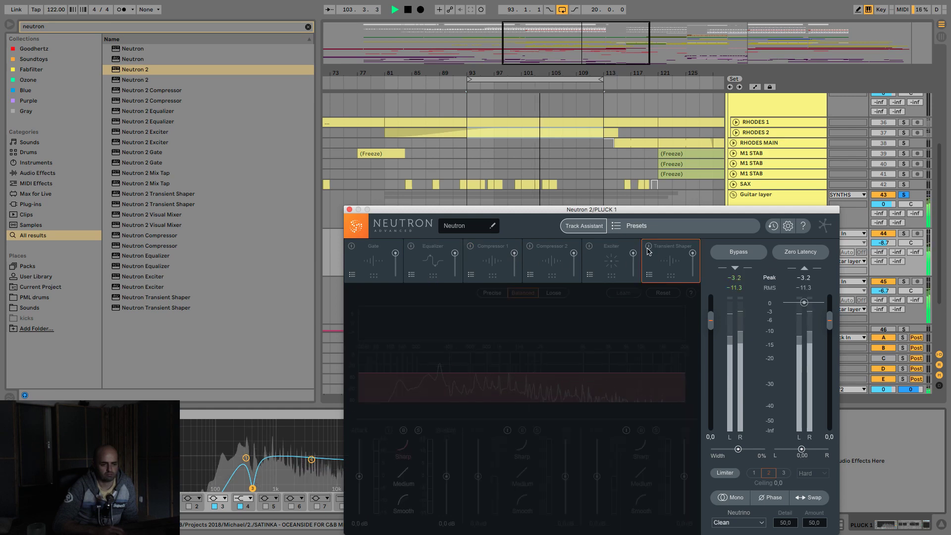
# - With PLUCK 1 soloed, enable the Transient Shaper in Neutron 2 and lower the first band's Attack well below zero
pyautogui.click(648, 247)
pyautogui.moveTo(634, 209); pyautogui.dragTo(435, 101)
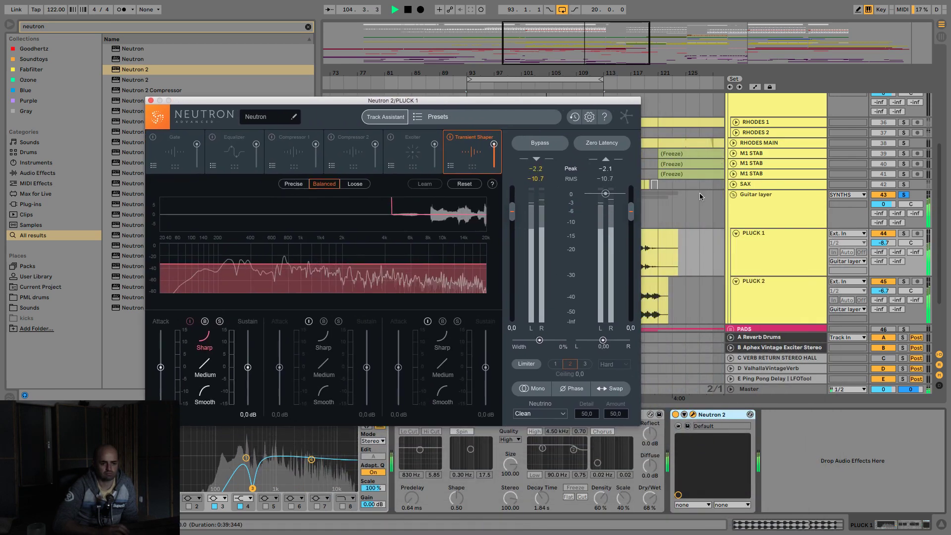
pyautogui.click(904, 233)
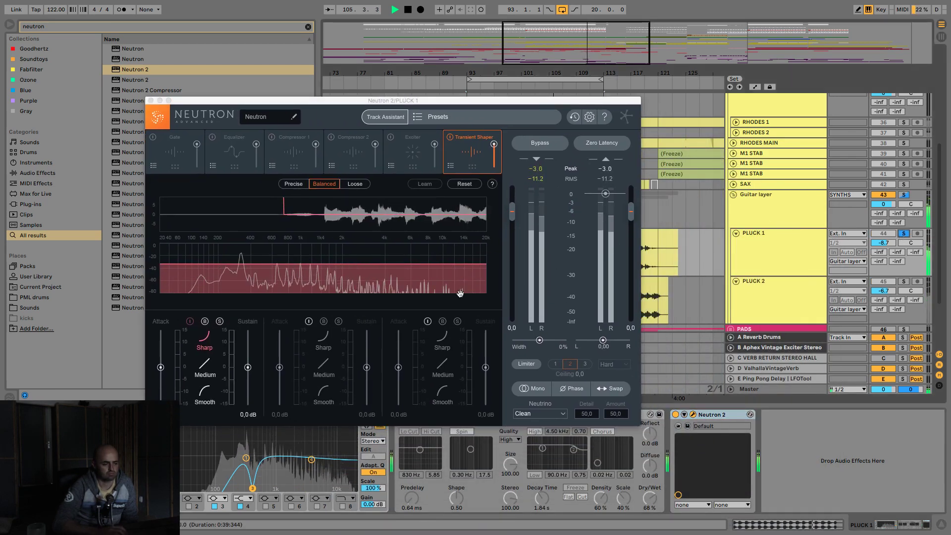
pyautogui.moveTo(161, 367); pyautogui.dragTo(160, 405)
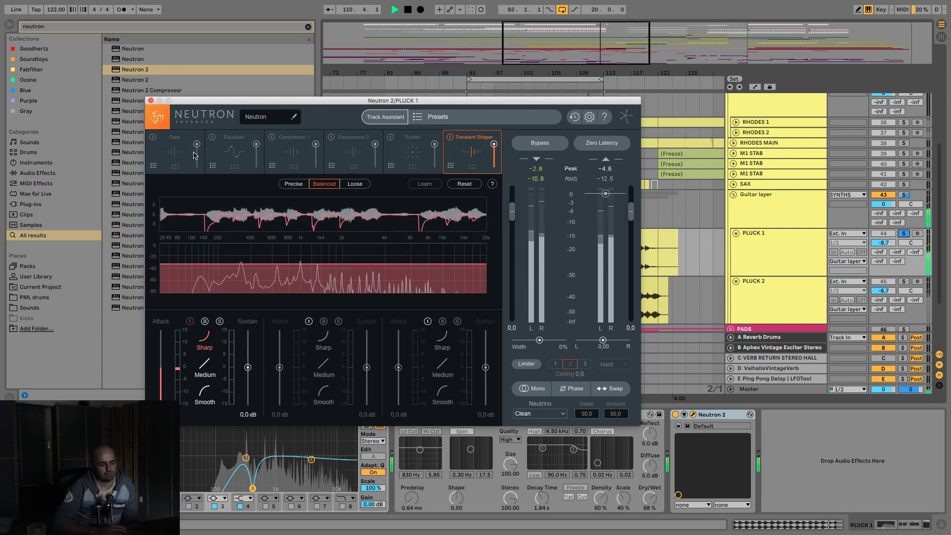
pyautogui.click(150, 100)
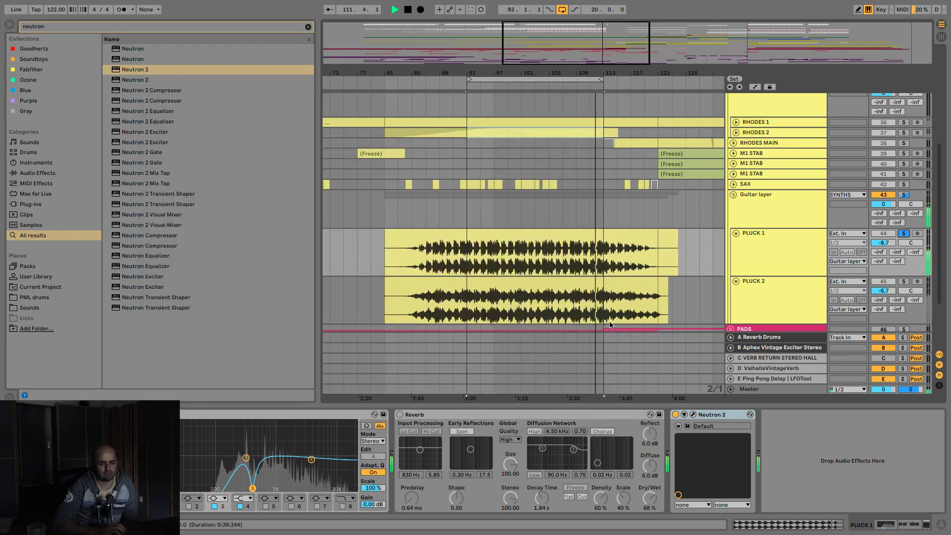
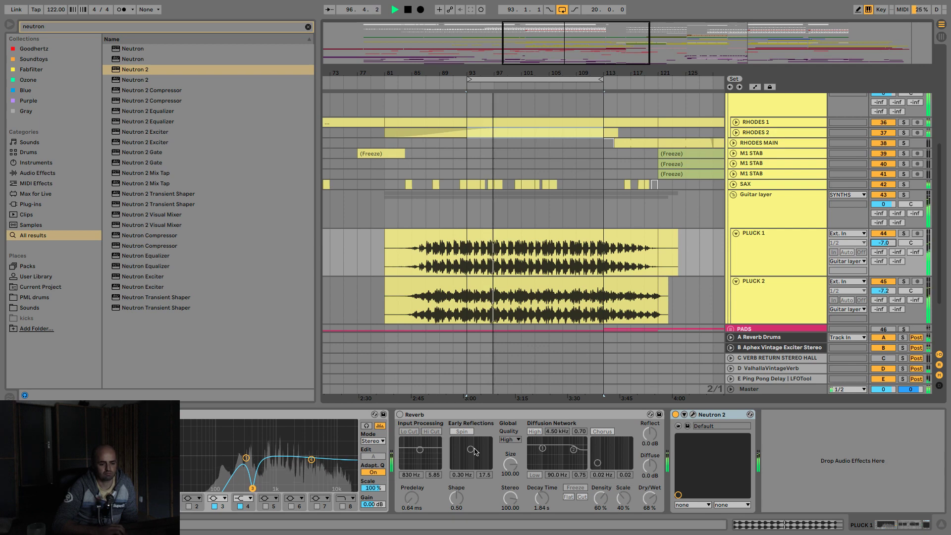
# - Delete the bypassed Reverb from PLUCK 1 and fold the Guitar layer group
pyautogui.click(514, 416)
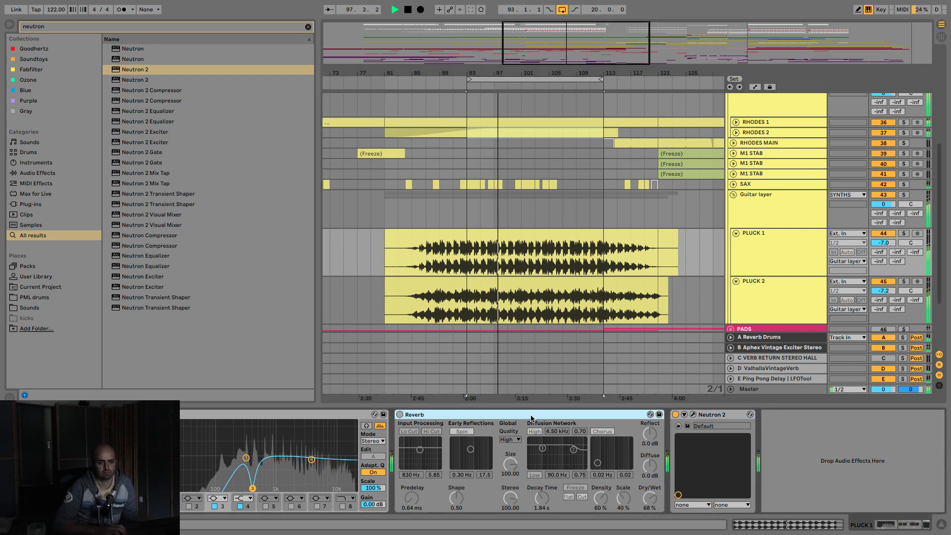
pyautogui.press('Delete')
pyautogui.click(733, 195)
pyautogui.scroll(1, 751, 228)
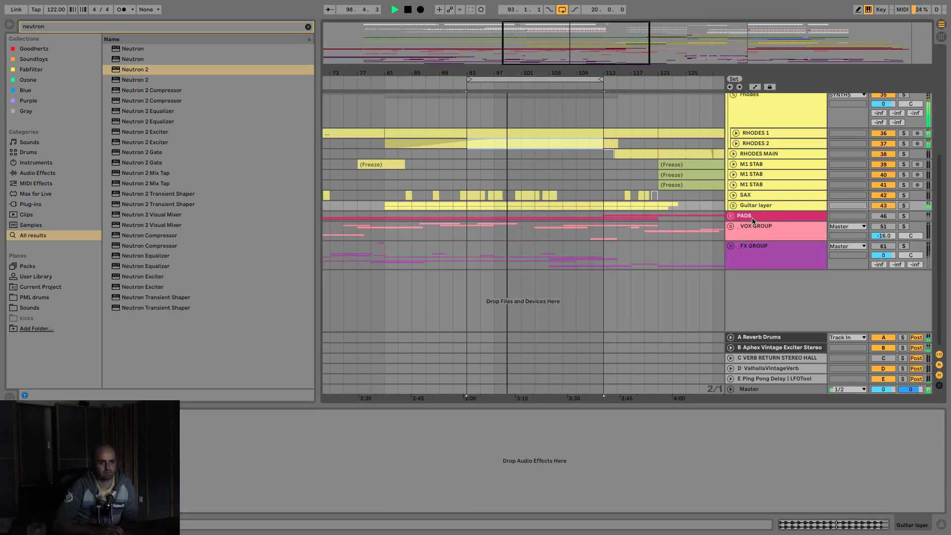
pyautogui.moveTo(793, 3)
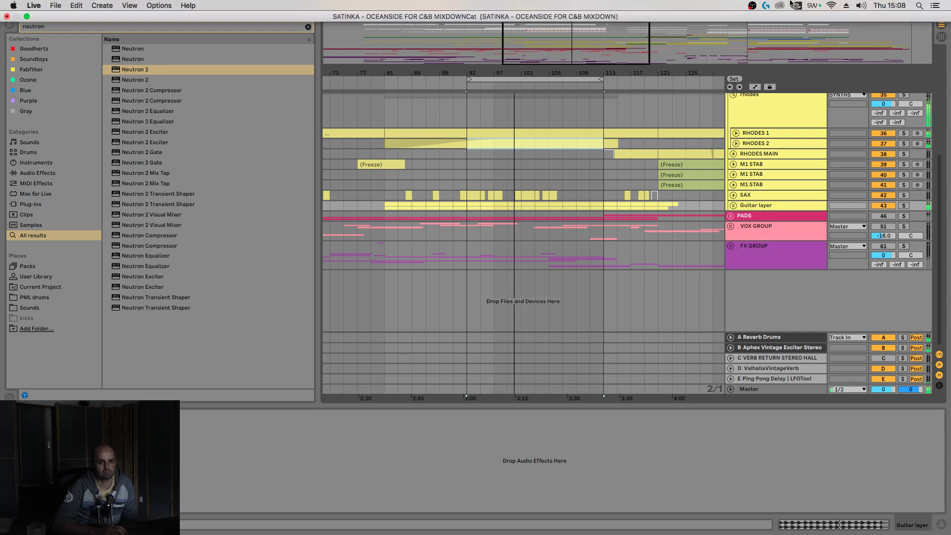
pyautogui.click(752, 5)
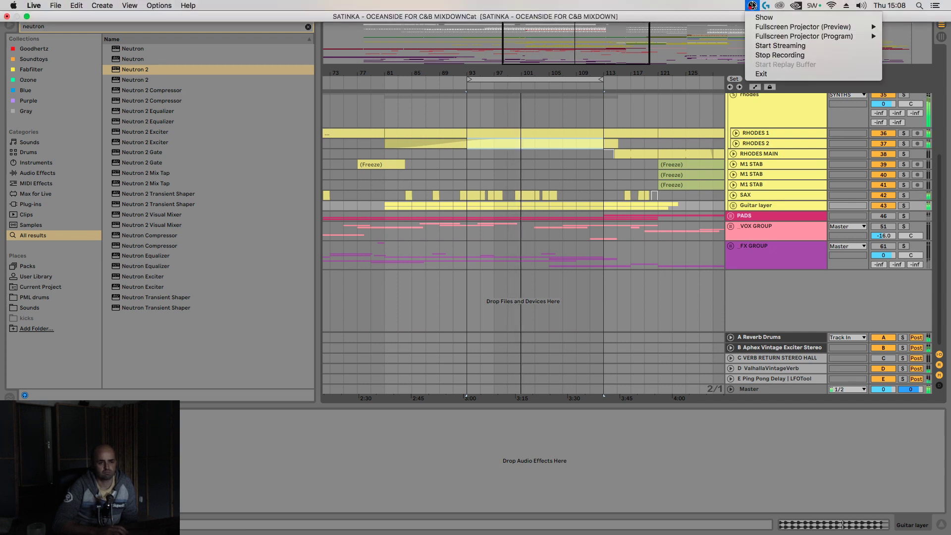
pyautogui.click(752, 5)
# - Stop playback and fold the rhodes group inside SYNTHS
pyautogui.click(743, 98)
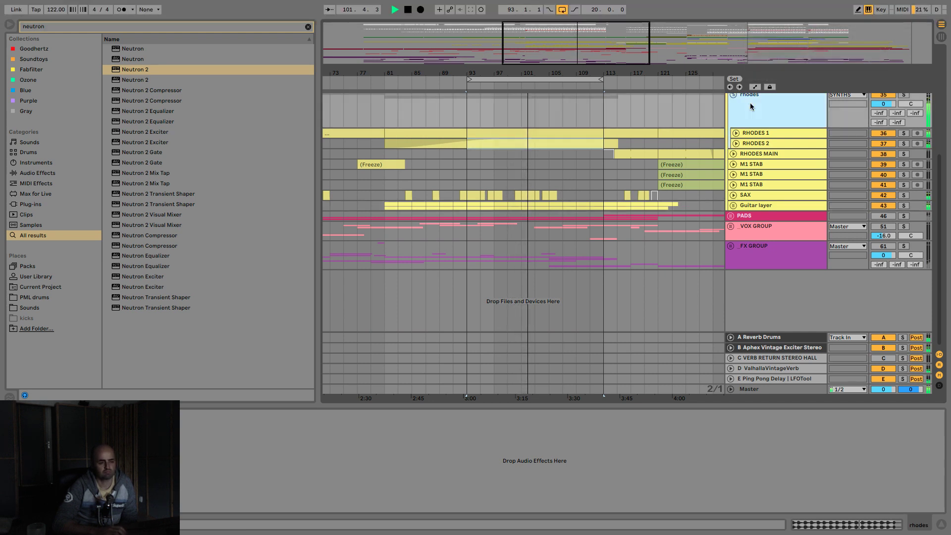
pyautogui.scroll(3, 751, 132)
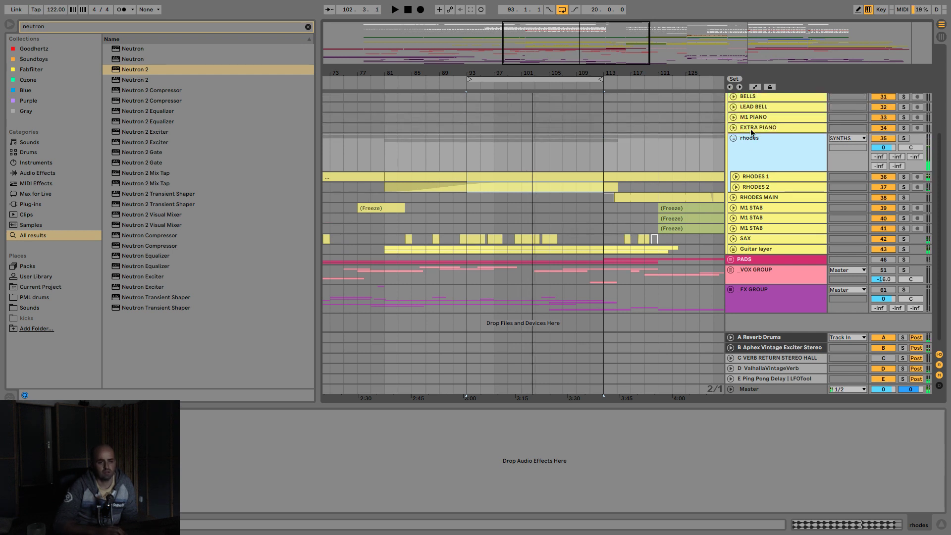
pyautogui.click(732, 136)
pyautogui.scroll(4, 740, 144)
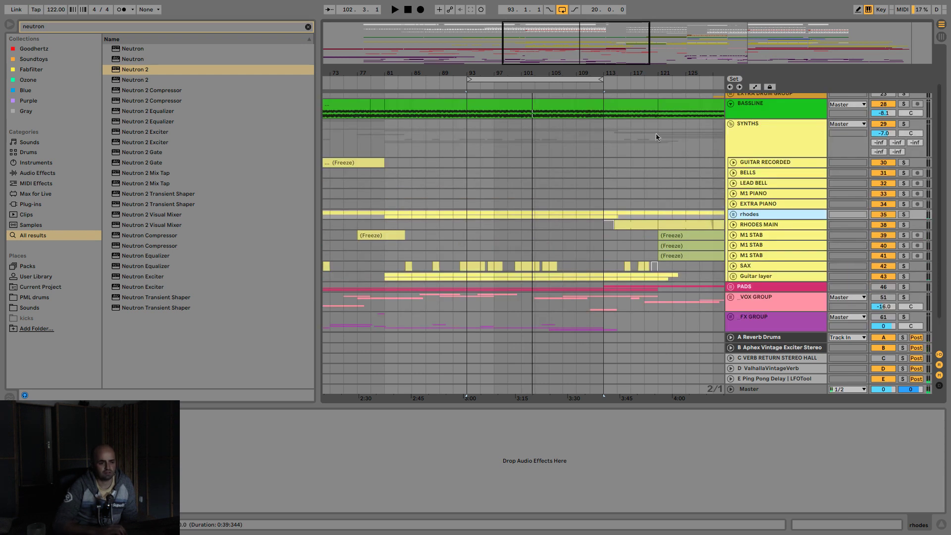
pyautogui.scroll(-1, 802, 247)
pyautogui.click(766, 255)
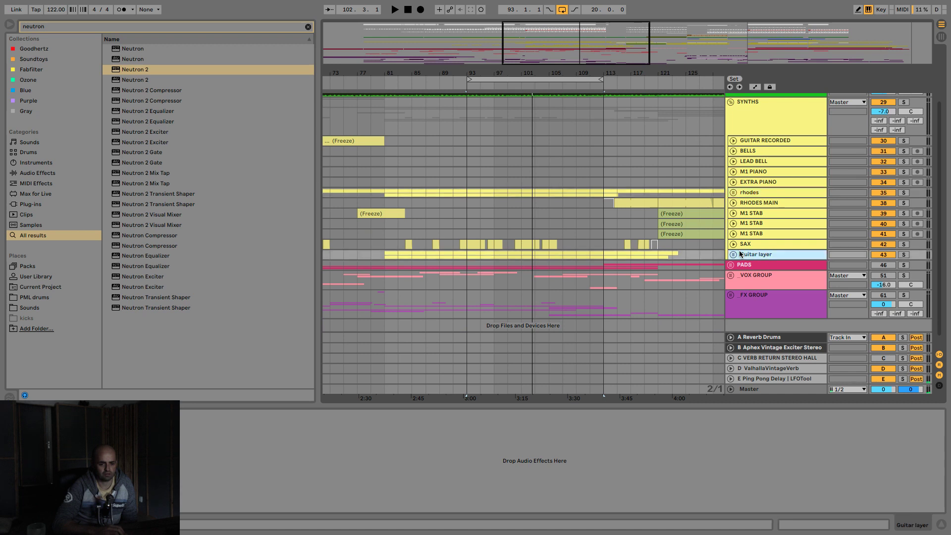
pyautogui.click(733, 254)
pyautogui.click(734, 254)
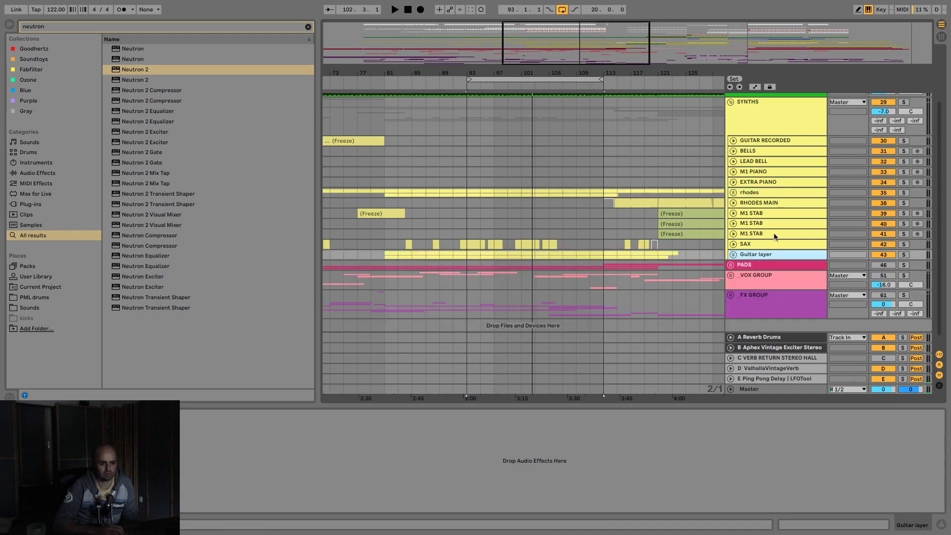
pyautogui.click(756, 193)
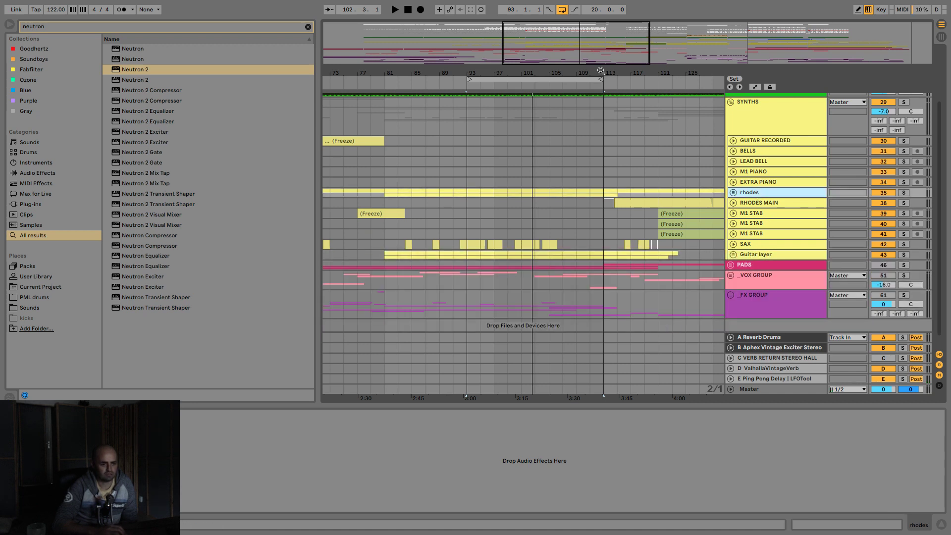
# - Fold the SYNTHS group and the BASSLINE track in the arrangement
pyautogui.moveTo(600, 70); pyautogui.dragTo(612, 45)
pyautogui.scroll(2, 565, 205)
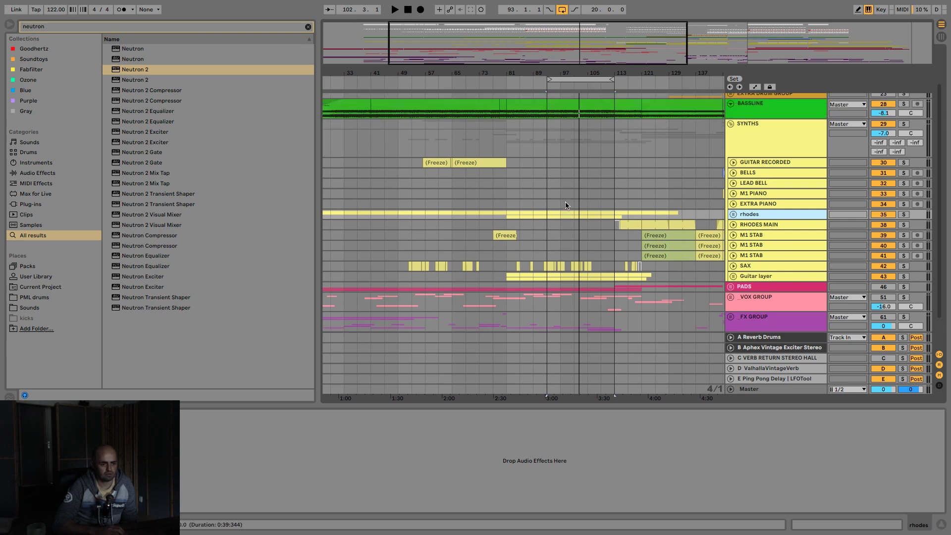
pyautogui.scroll(3, 569, 206)
pyautogui.click(730, 168)
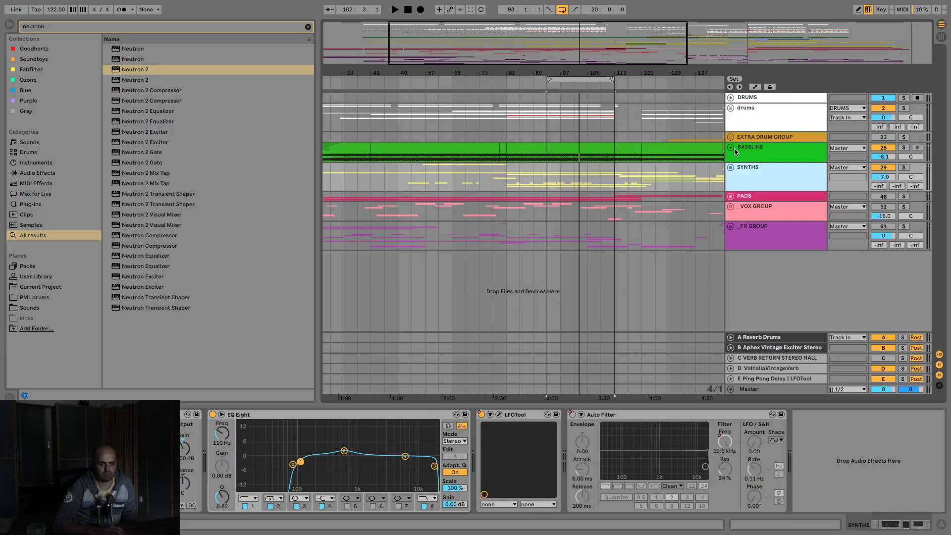
pyautogui.click(731, 146)
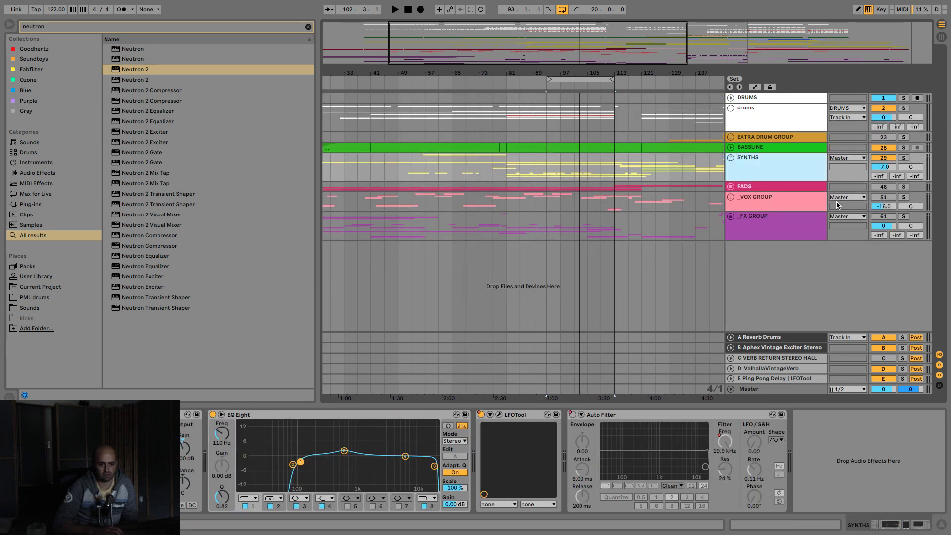
# - Activate the PADS group and unfold it to show its string and pad tracks
pyautogui.click(889, 188)
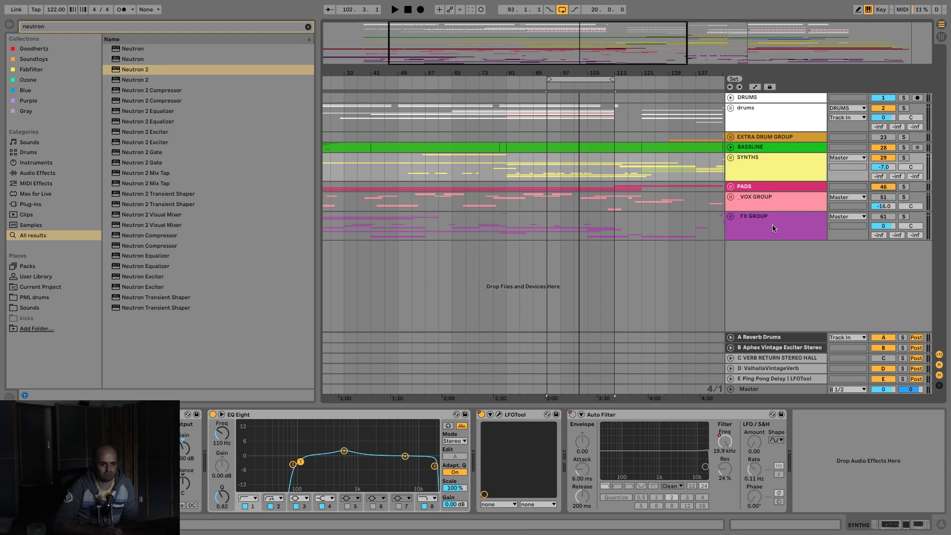
pyautogui.click(730, 188)
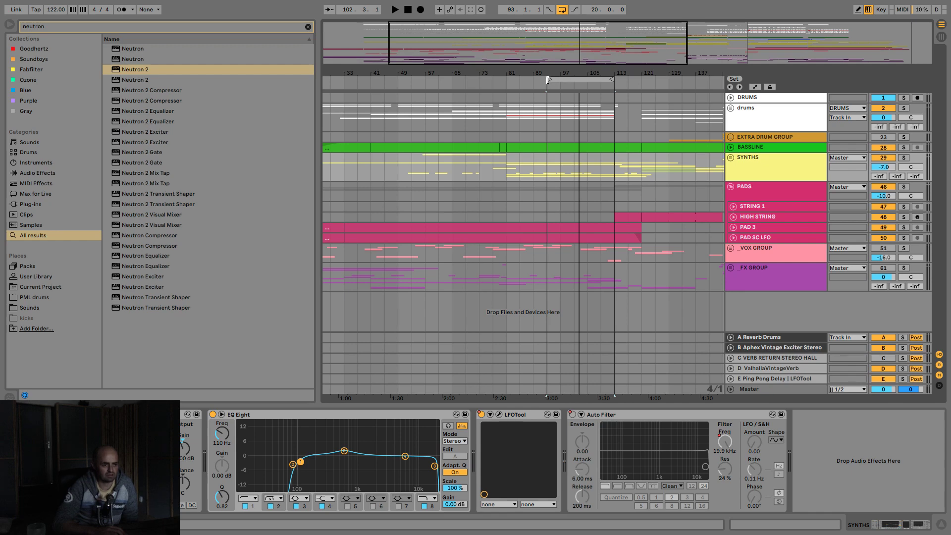
# - Extend the arrangement loop to 32 bars starting at bar 81 and play from its start
pyautogui.moveTo(547, 80); pyautogui.dragTo(506, 89)
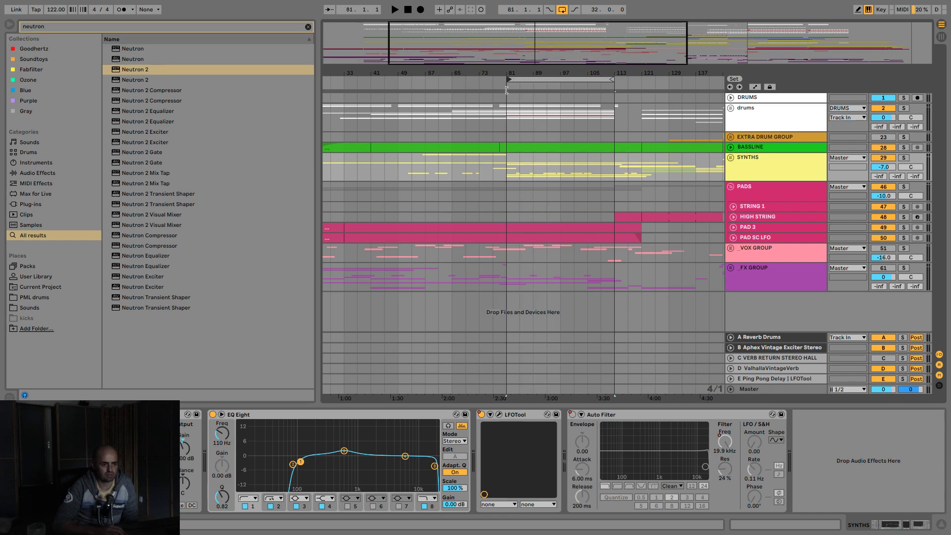
pyautogui.click(505, 216)
pyautogui.press('space')
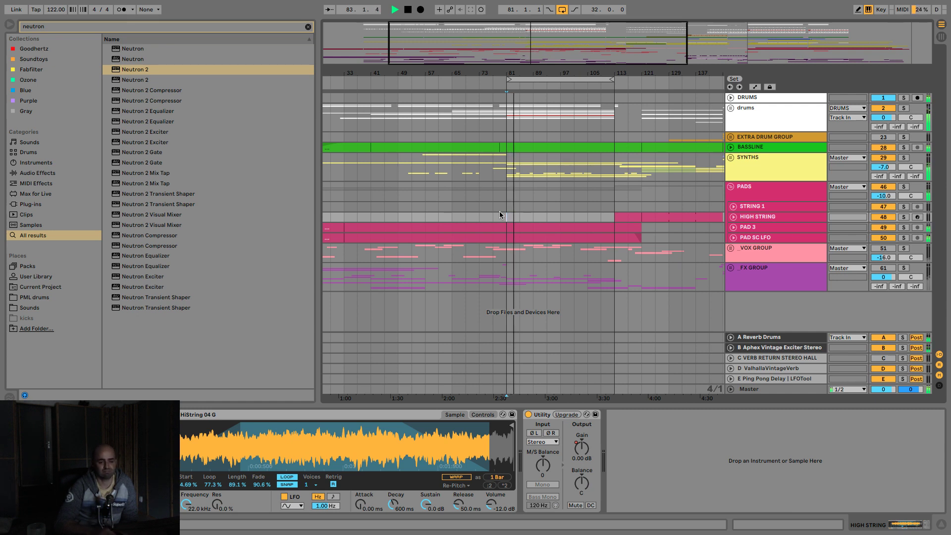
# - Delete the disabled device ahead of LFOTool on the PADS group and expand LFOTool in the chain
pyautogui.click(780, 188)
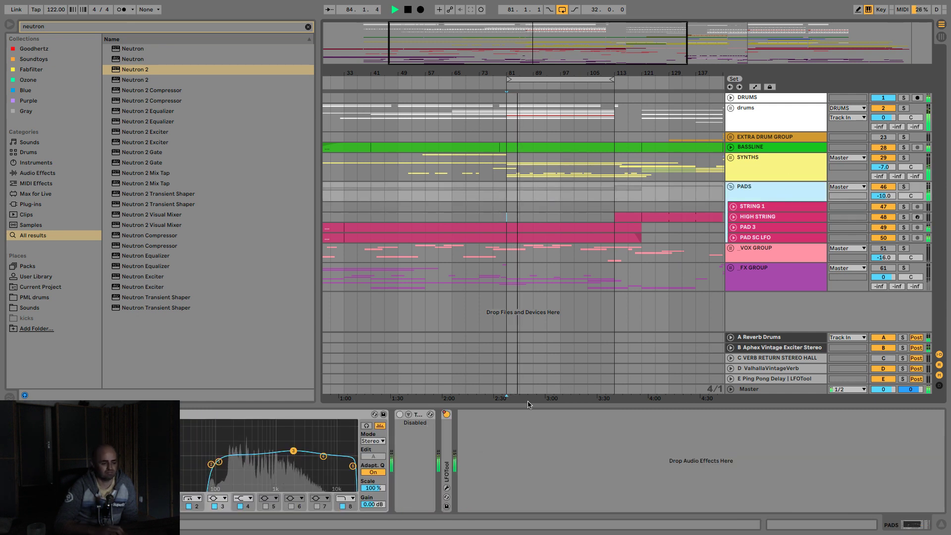
pyautogui.click(416, 414)
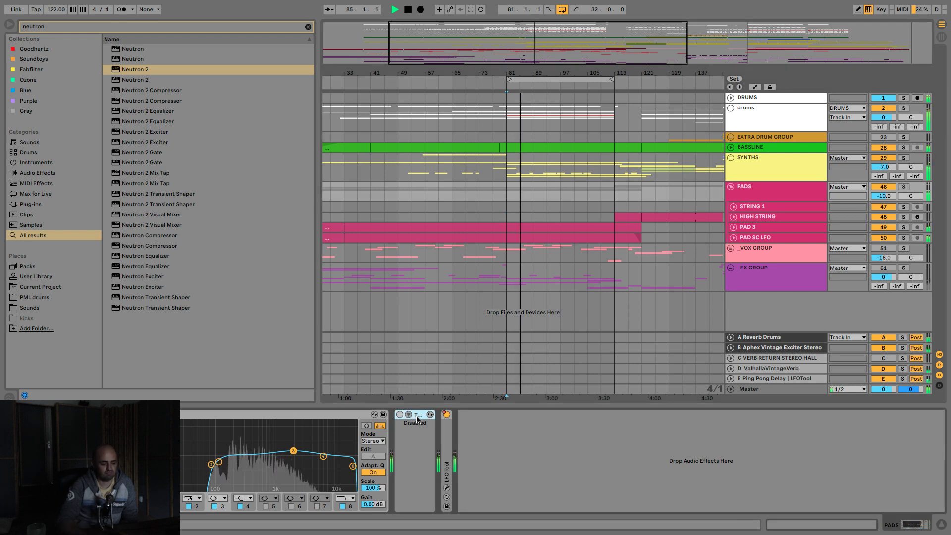
pyautogui.press('Delete')
pyautogui.doubleClick(400, 430)
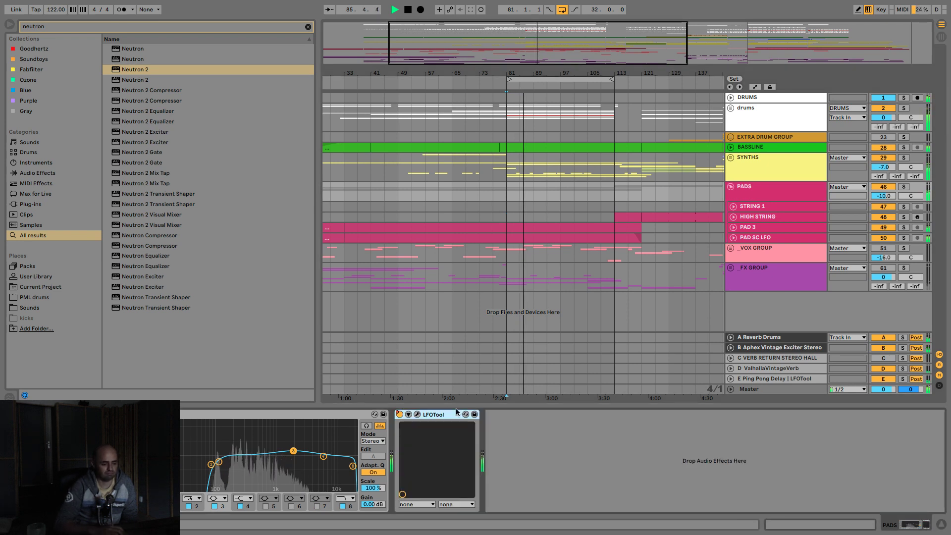
# - Deepen the LFOTool ducking on PADS by pulling the curve's starting point down, close the plug-in window and stop playback
pyautogui.click(416, 414)
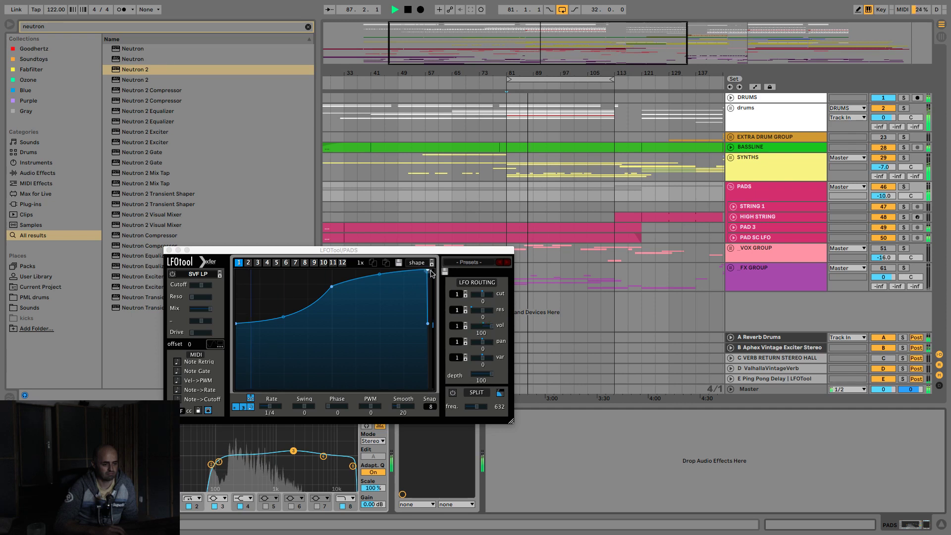
pyautogui.moveTo(238, 323); pyautogui.dragTo(249, 402)
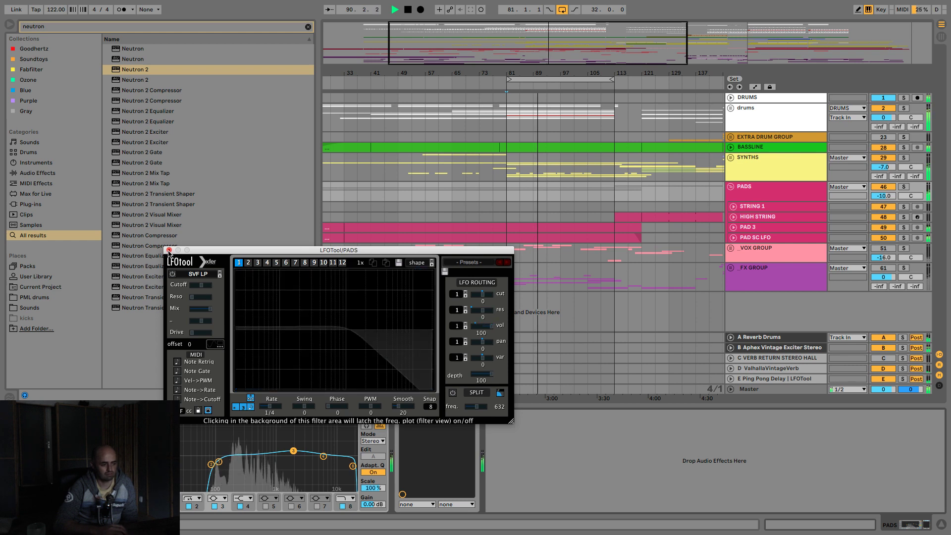
pyautogui.click(169, 250)
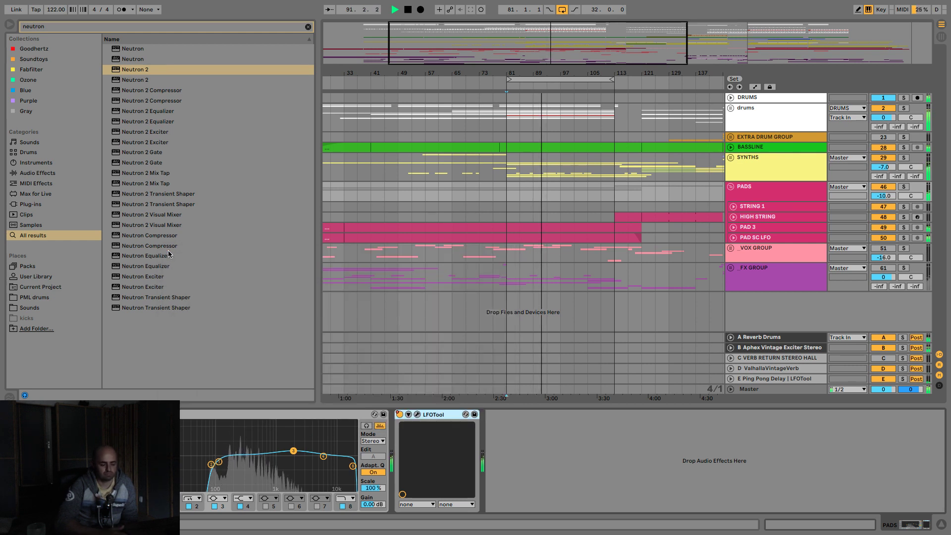
pyautogui.press('space')
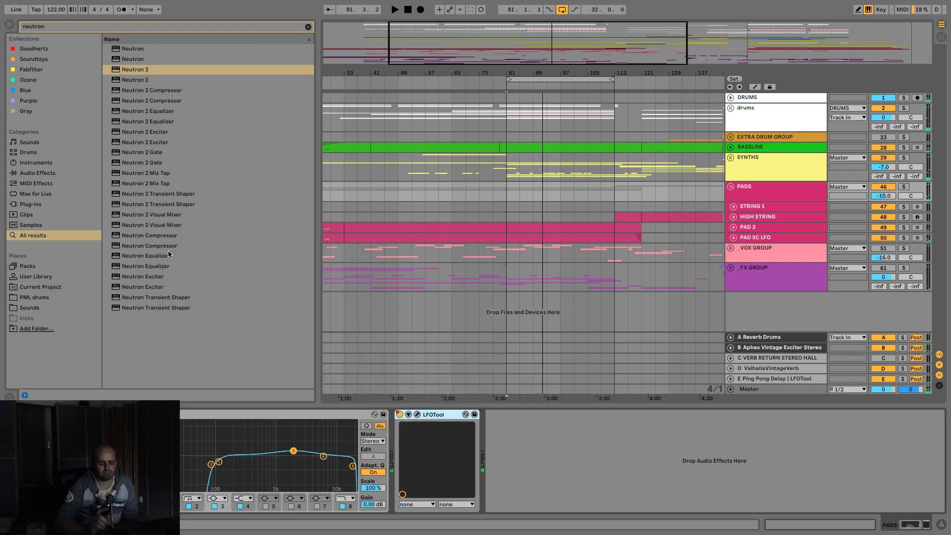